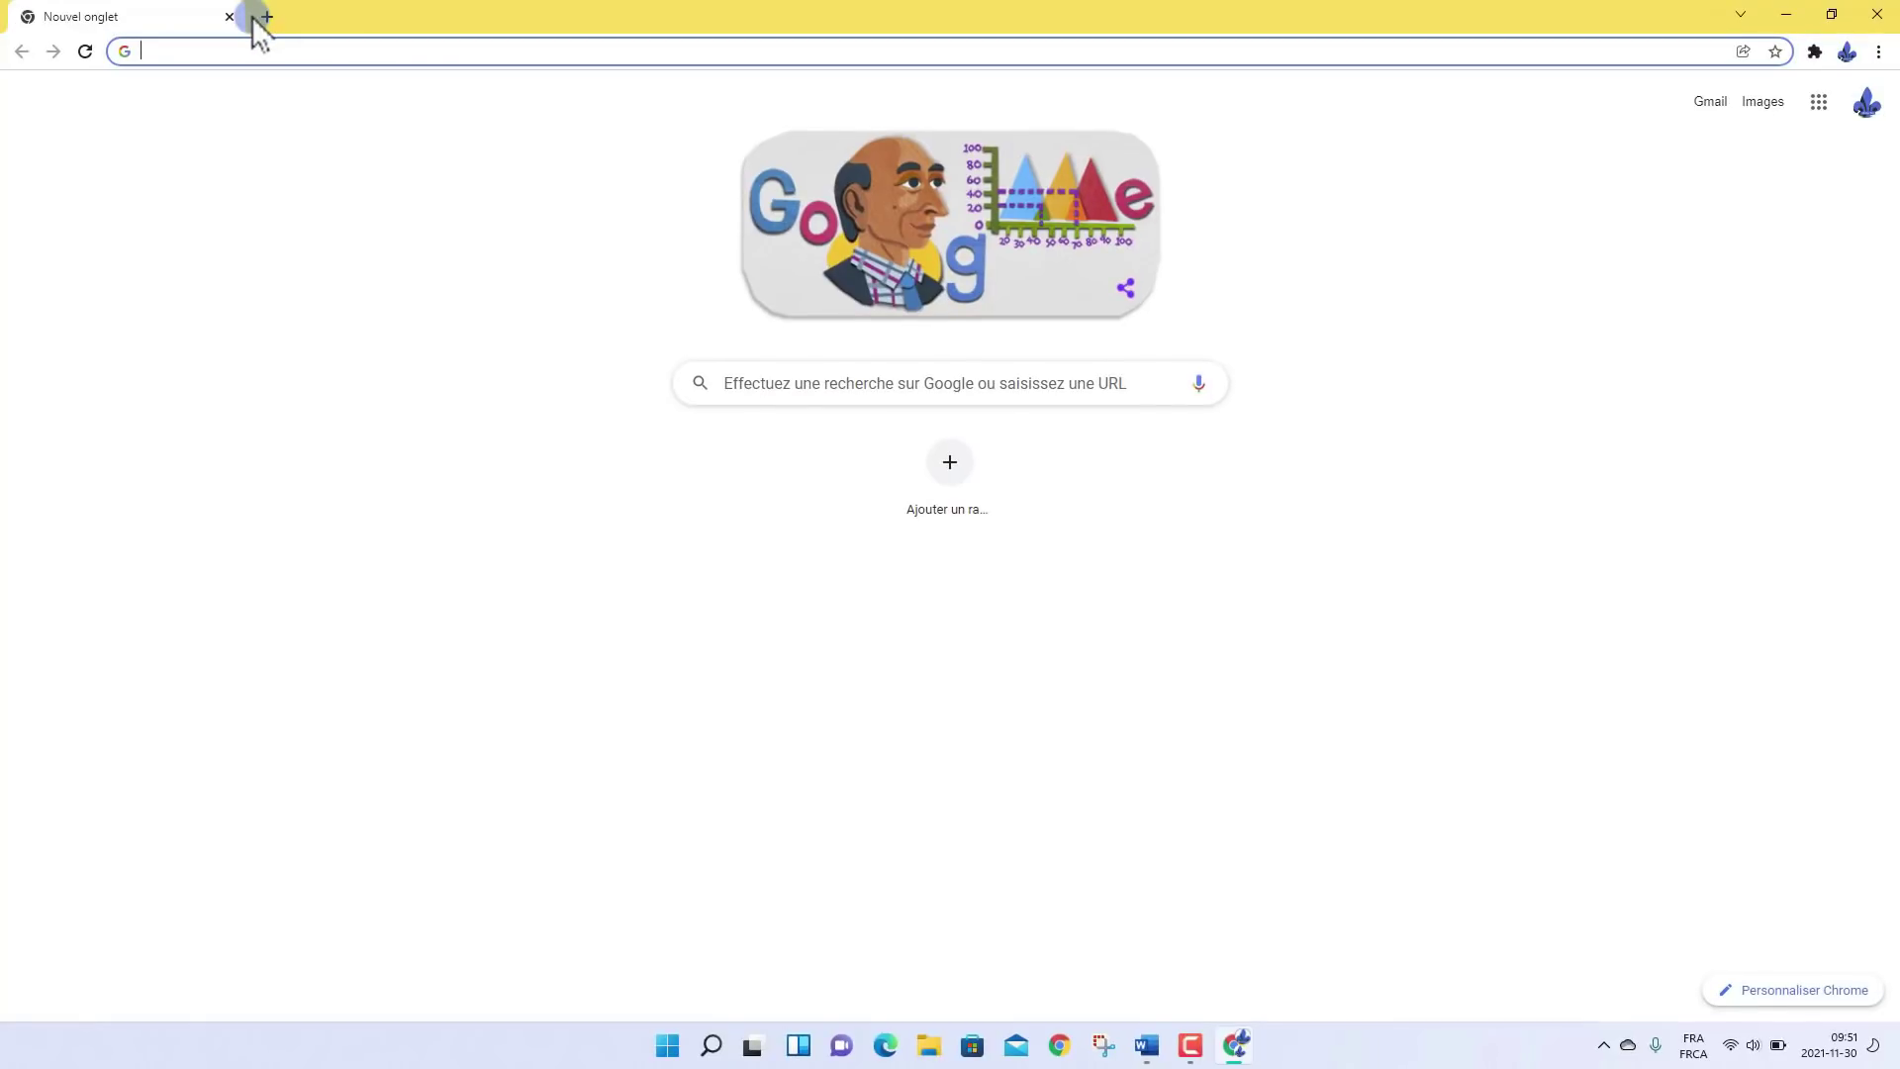
Step: Open a new tab and set its background to the Art collection with Actualiser quotidiennement turned on
click(267, 17)
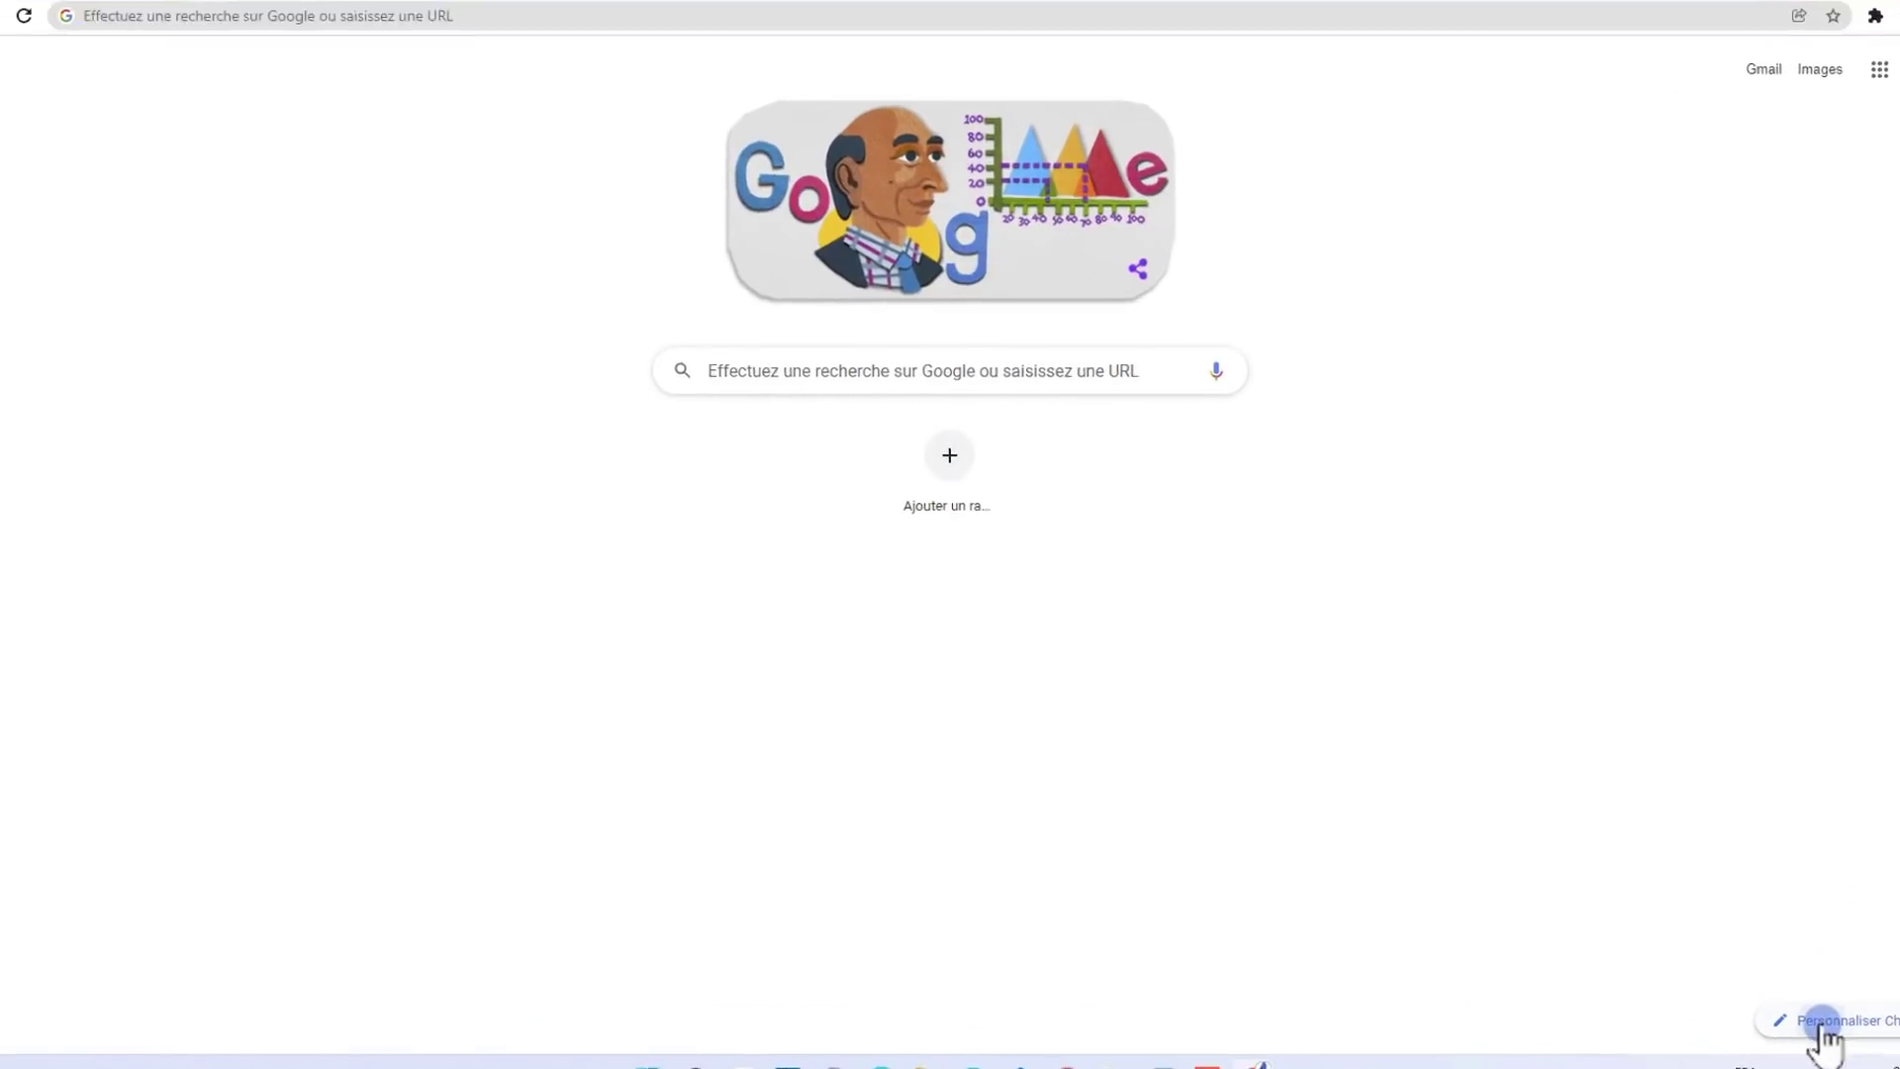
click(1824, 1030)
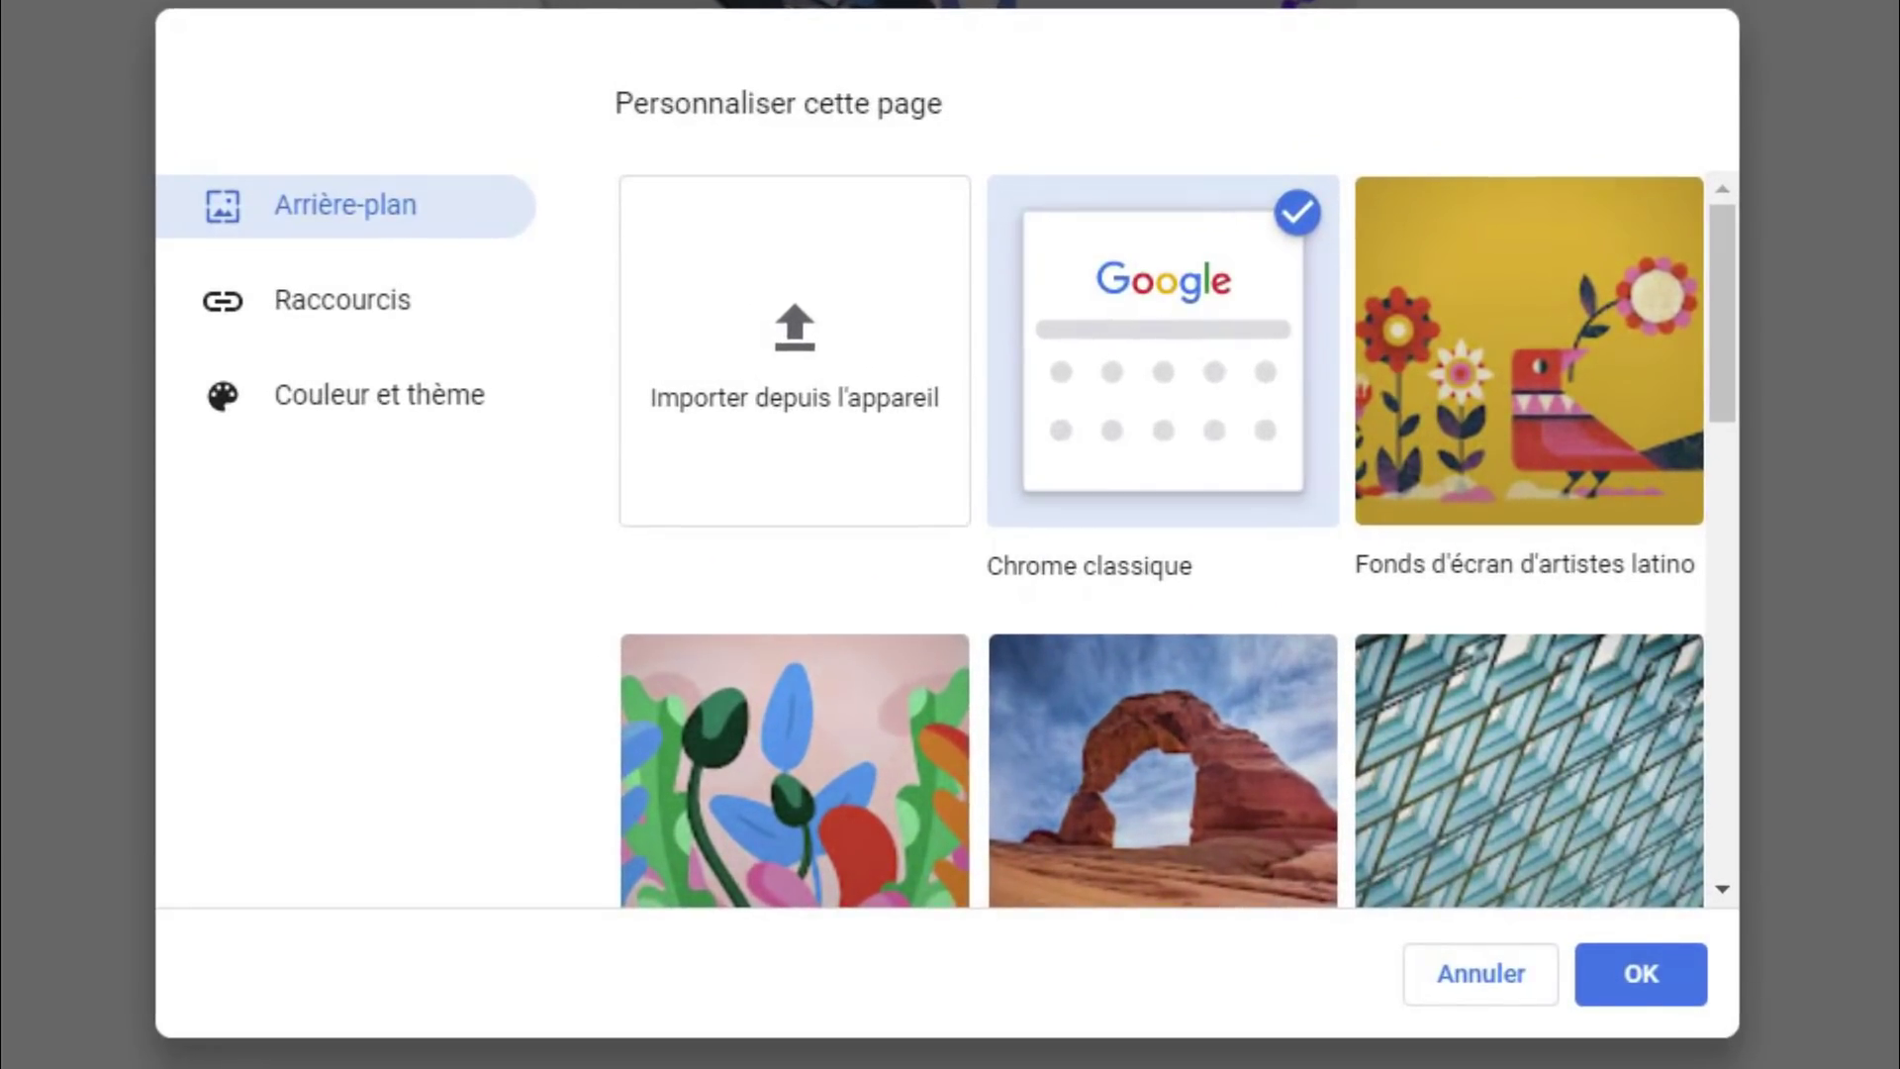
scroll(1548, 531, down, 7)
click(1548, 505)
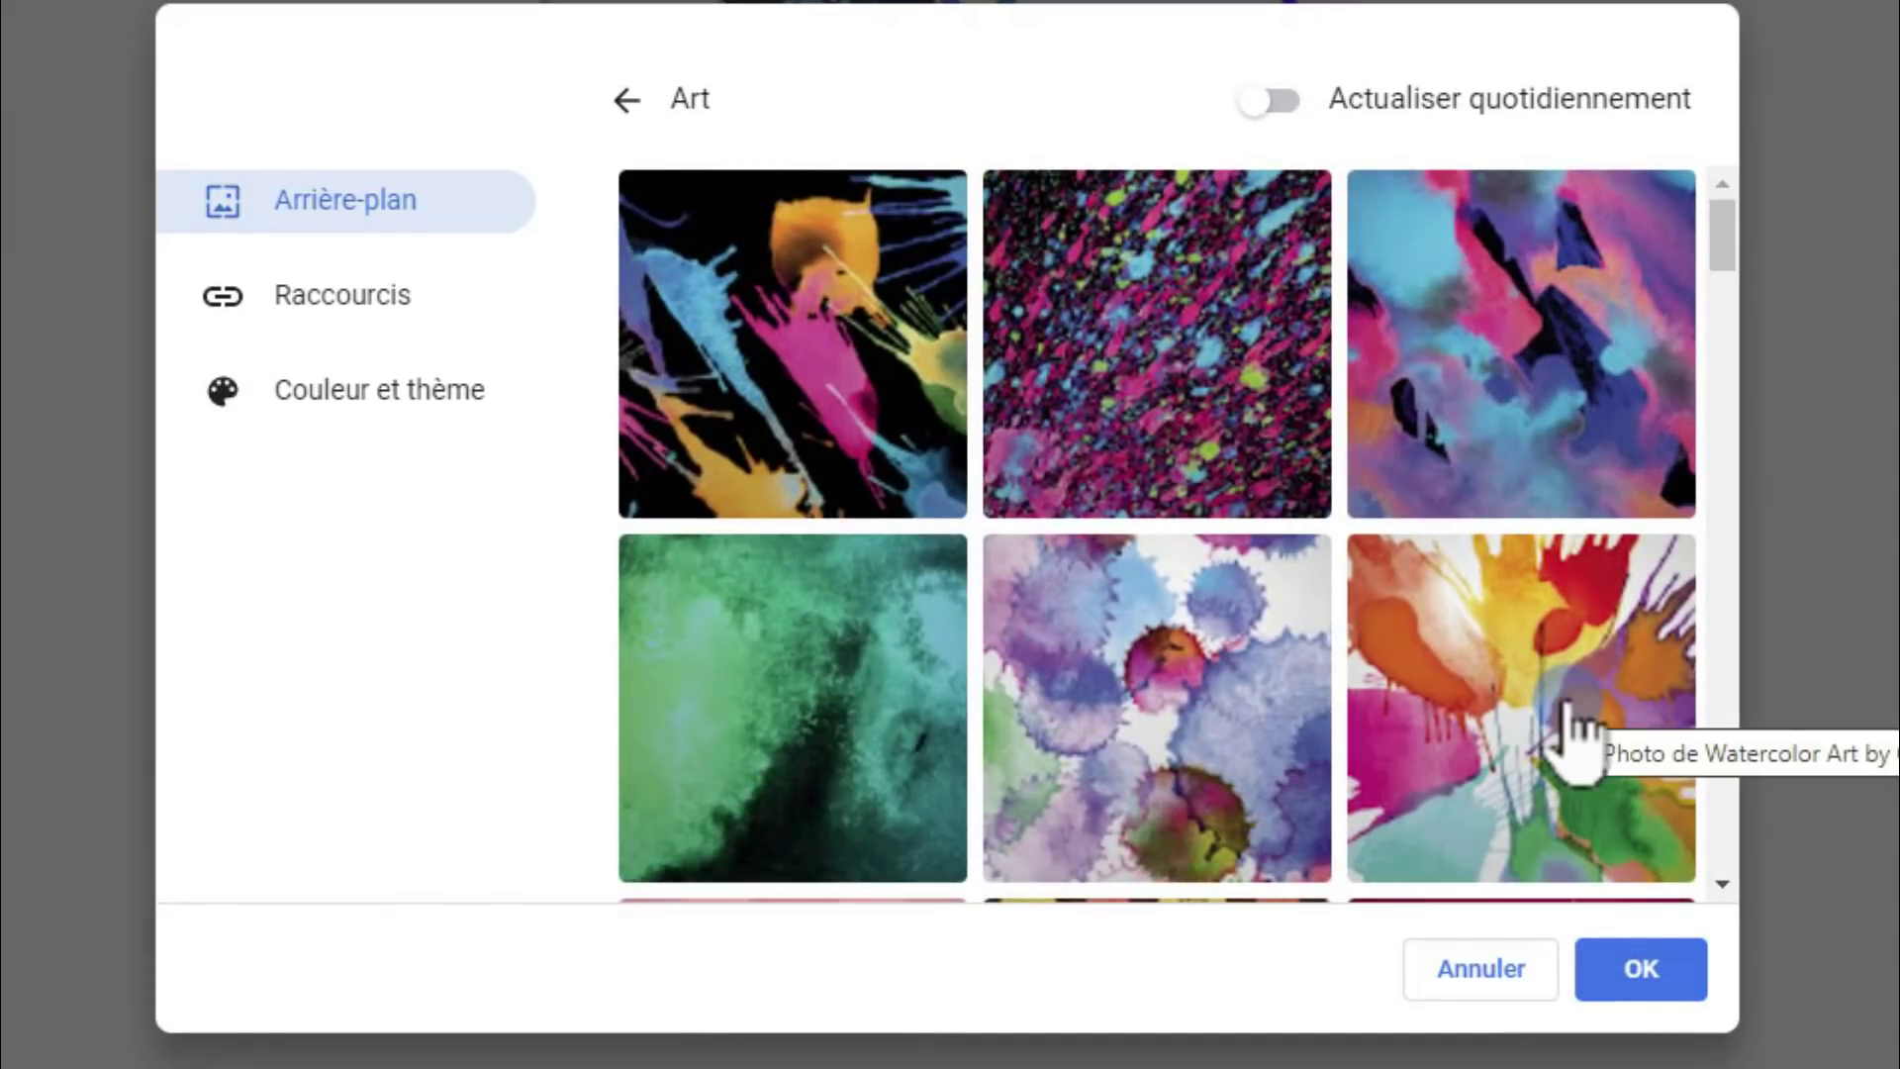
click(1570, 729)
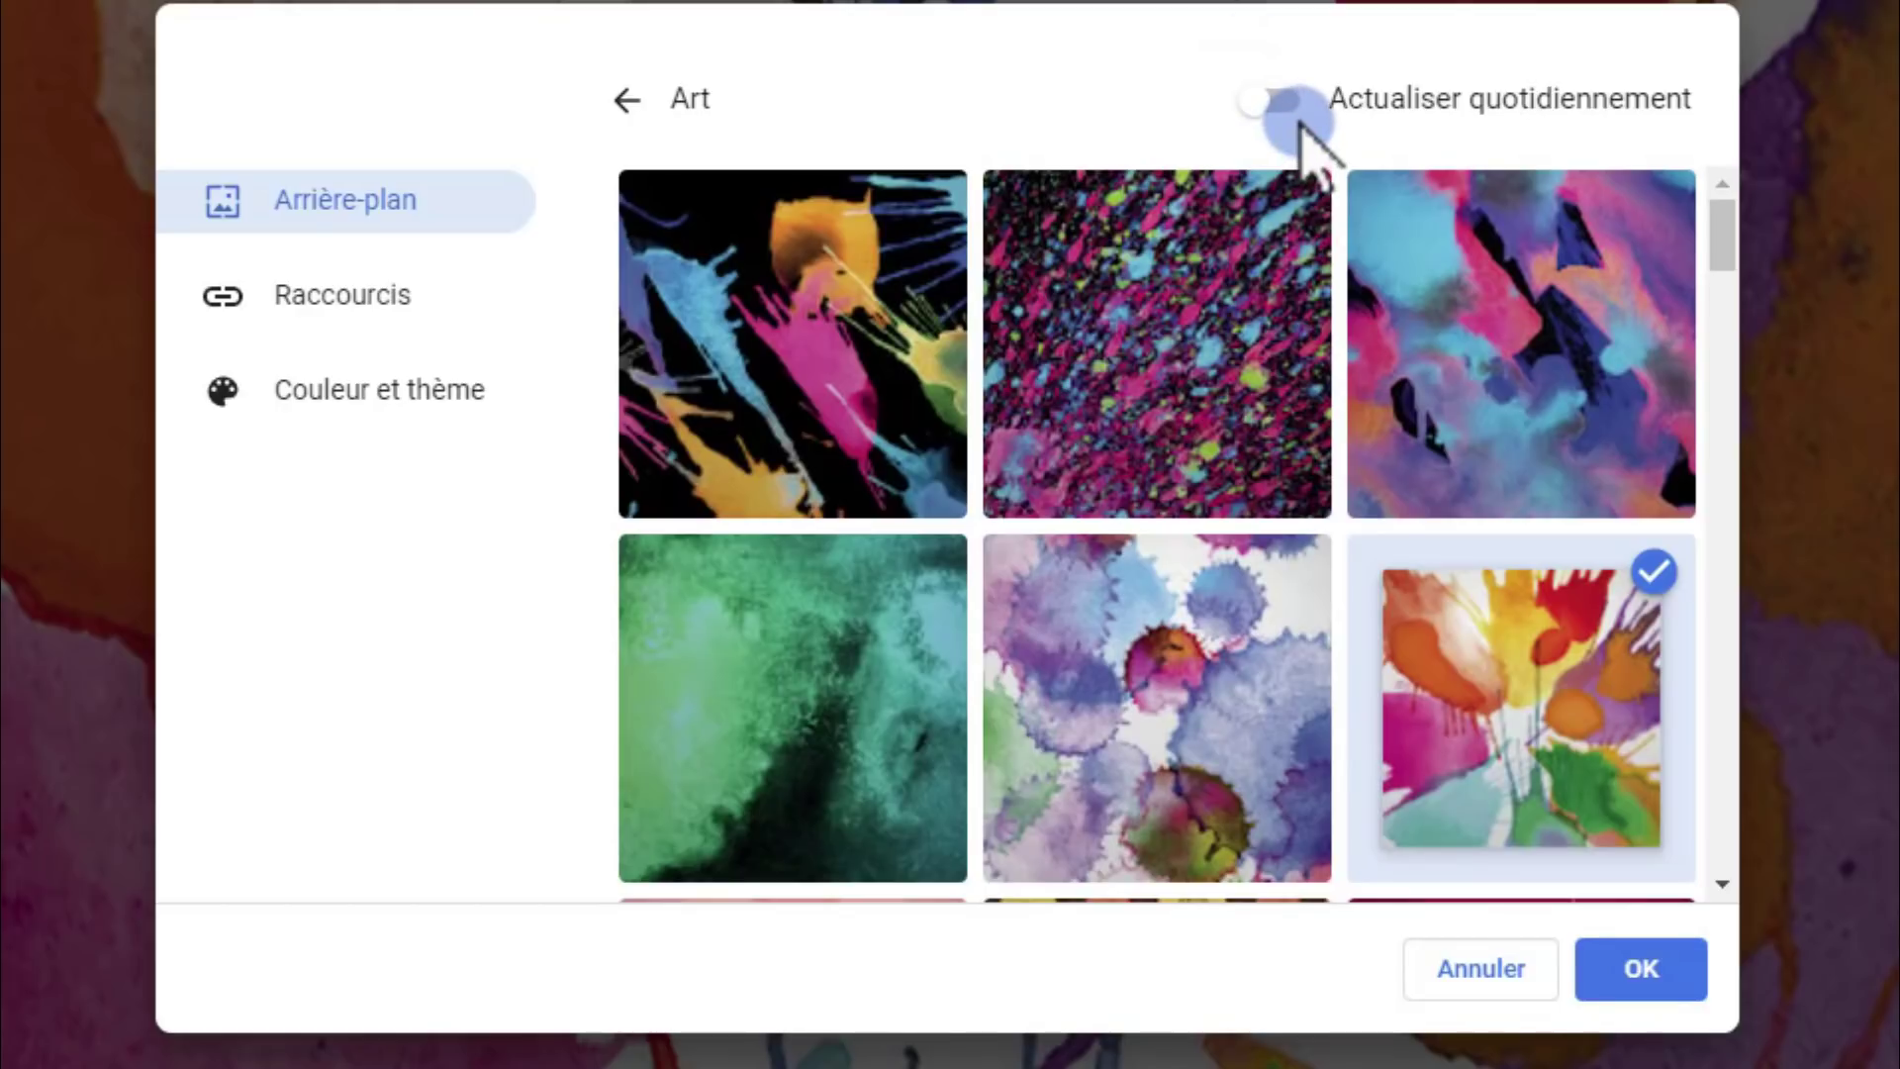
click(1283, 103)
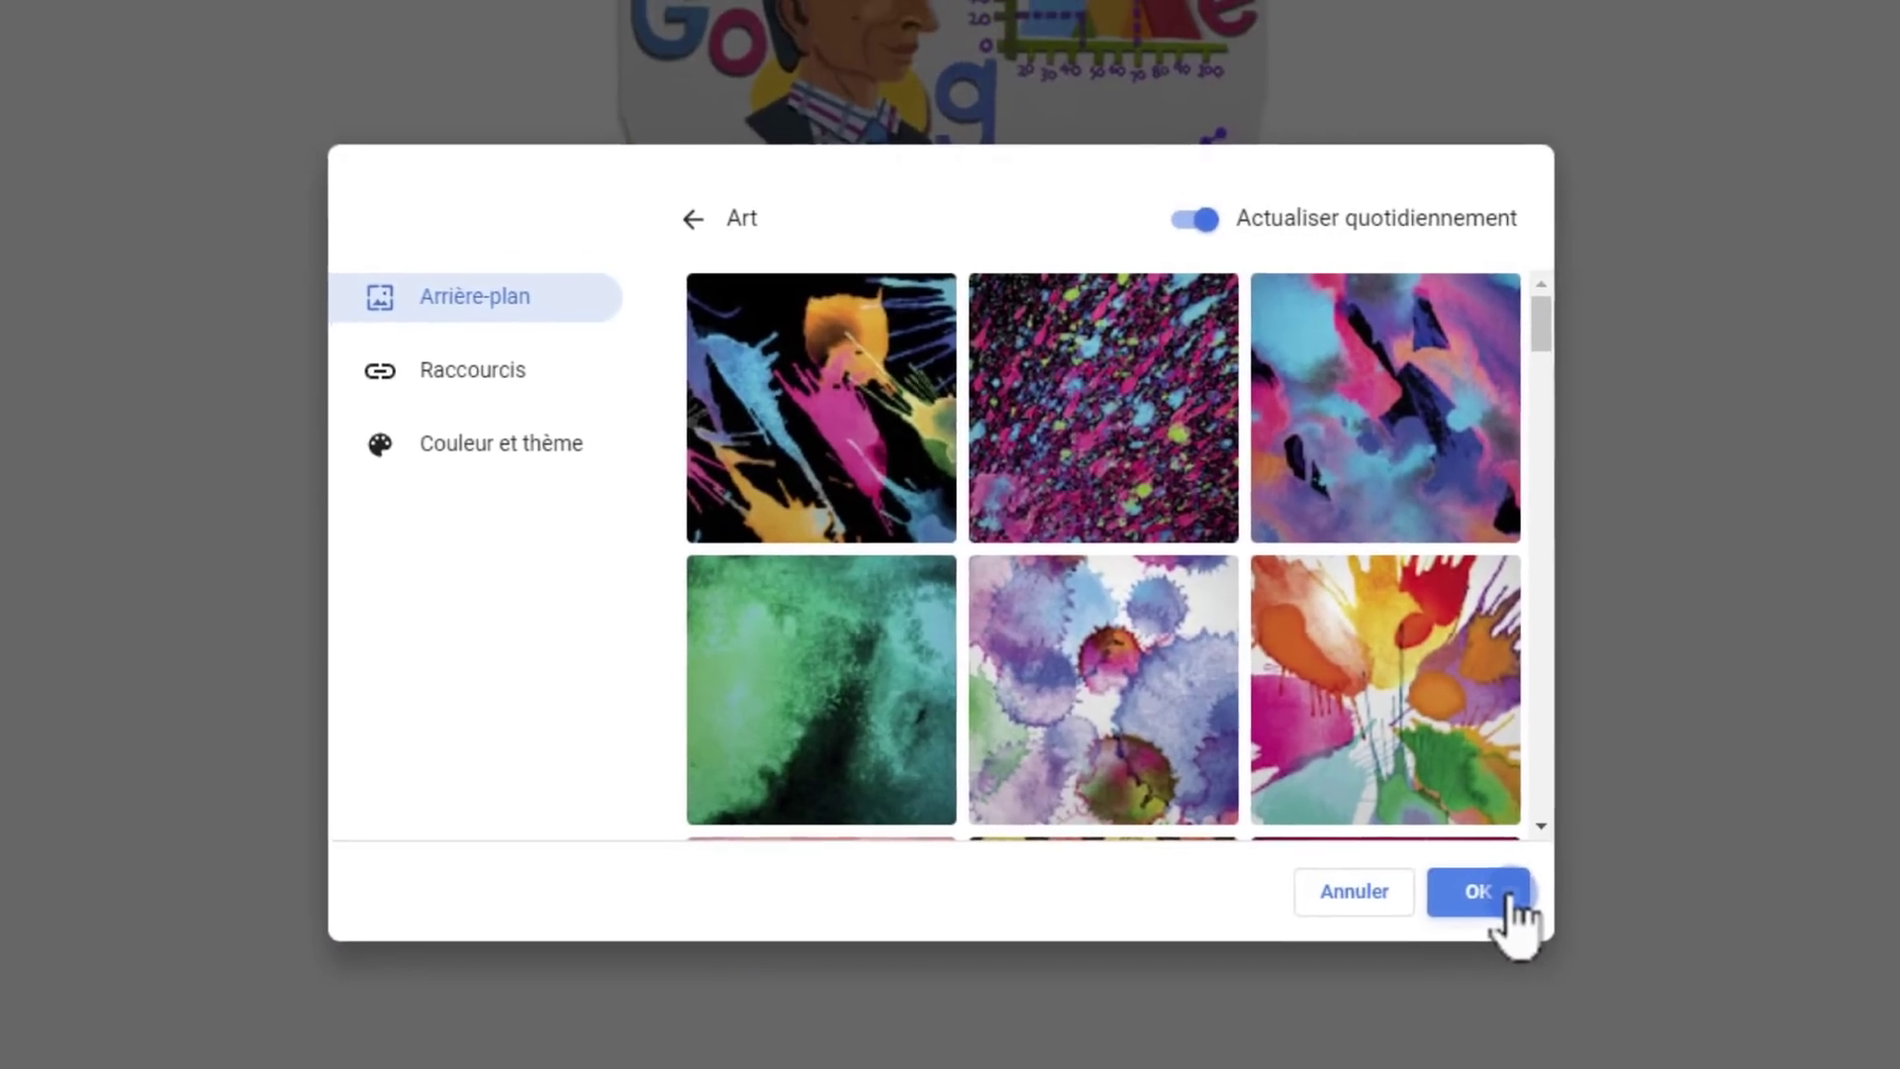
click(1680, 990)
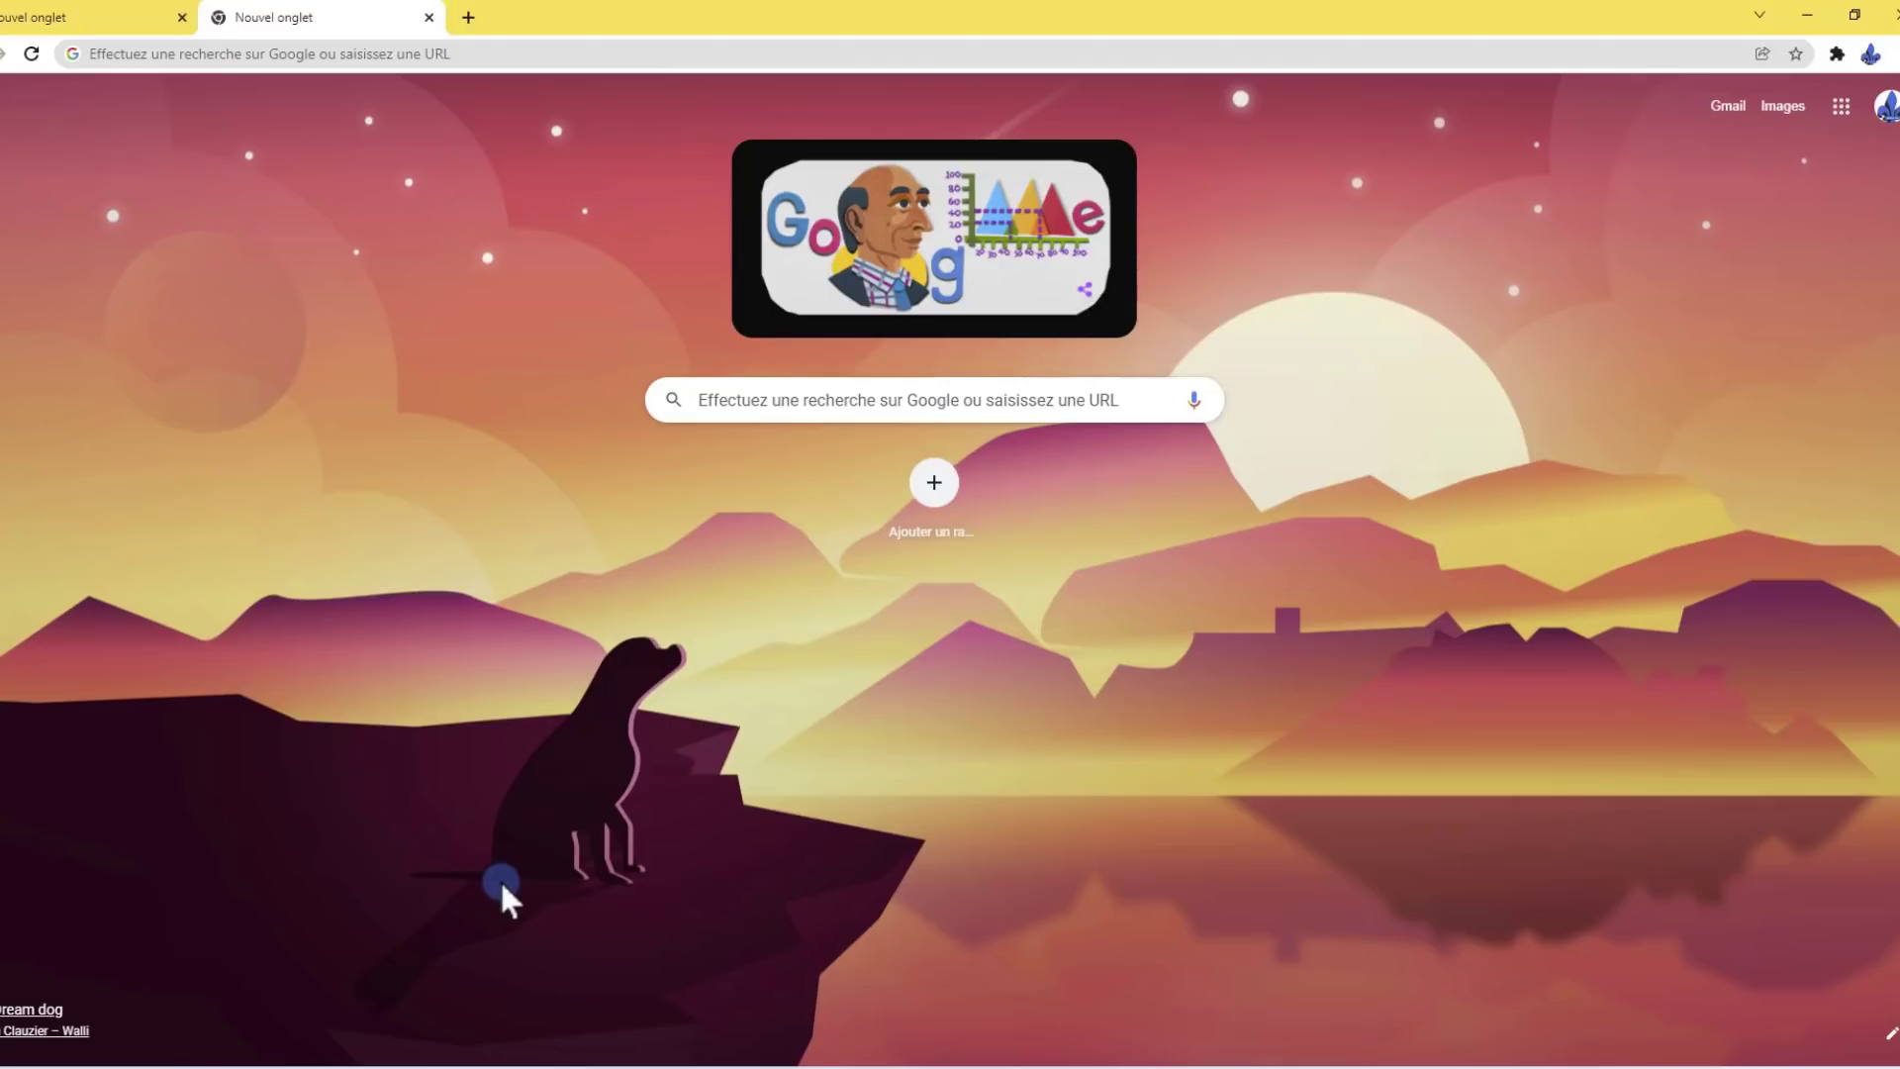
Step: Replace the new tab page's background with a picture imported from the device's Images folder
click(1890, 1039)
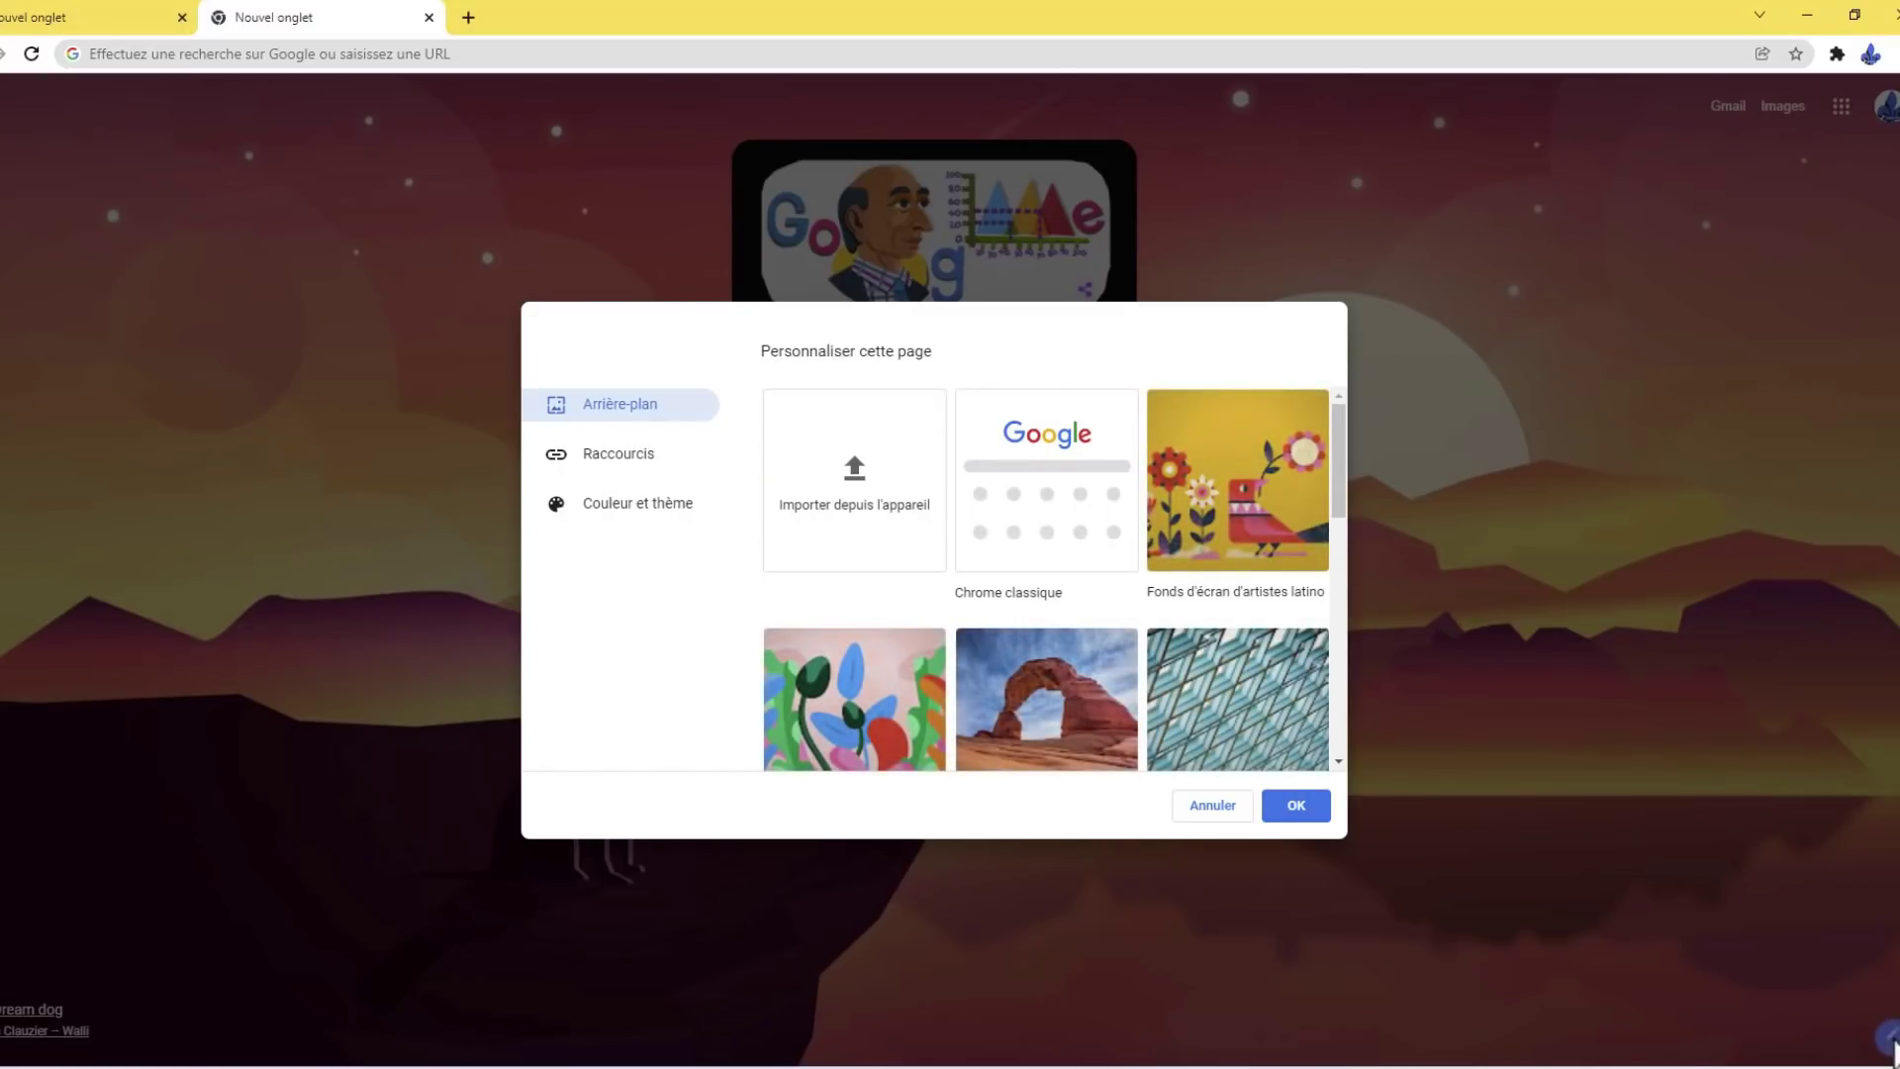
click(857, 495)
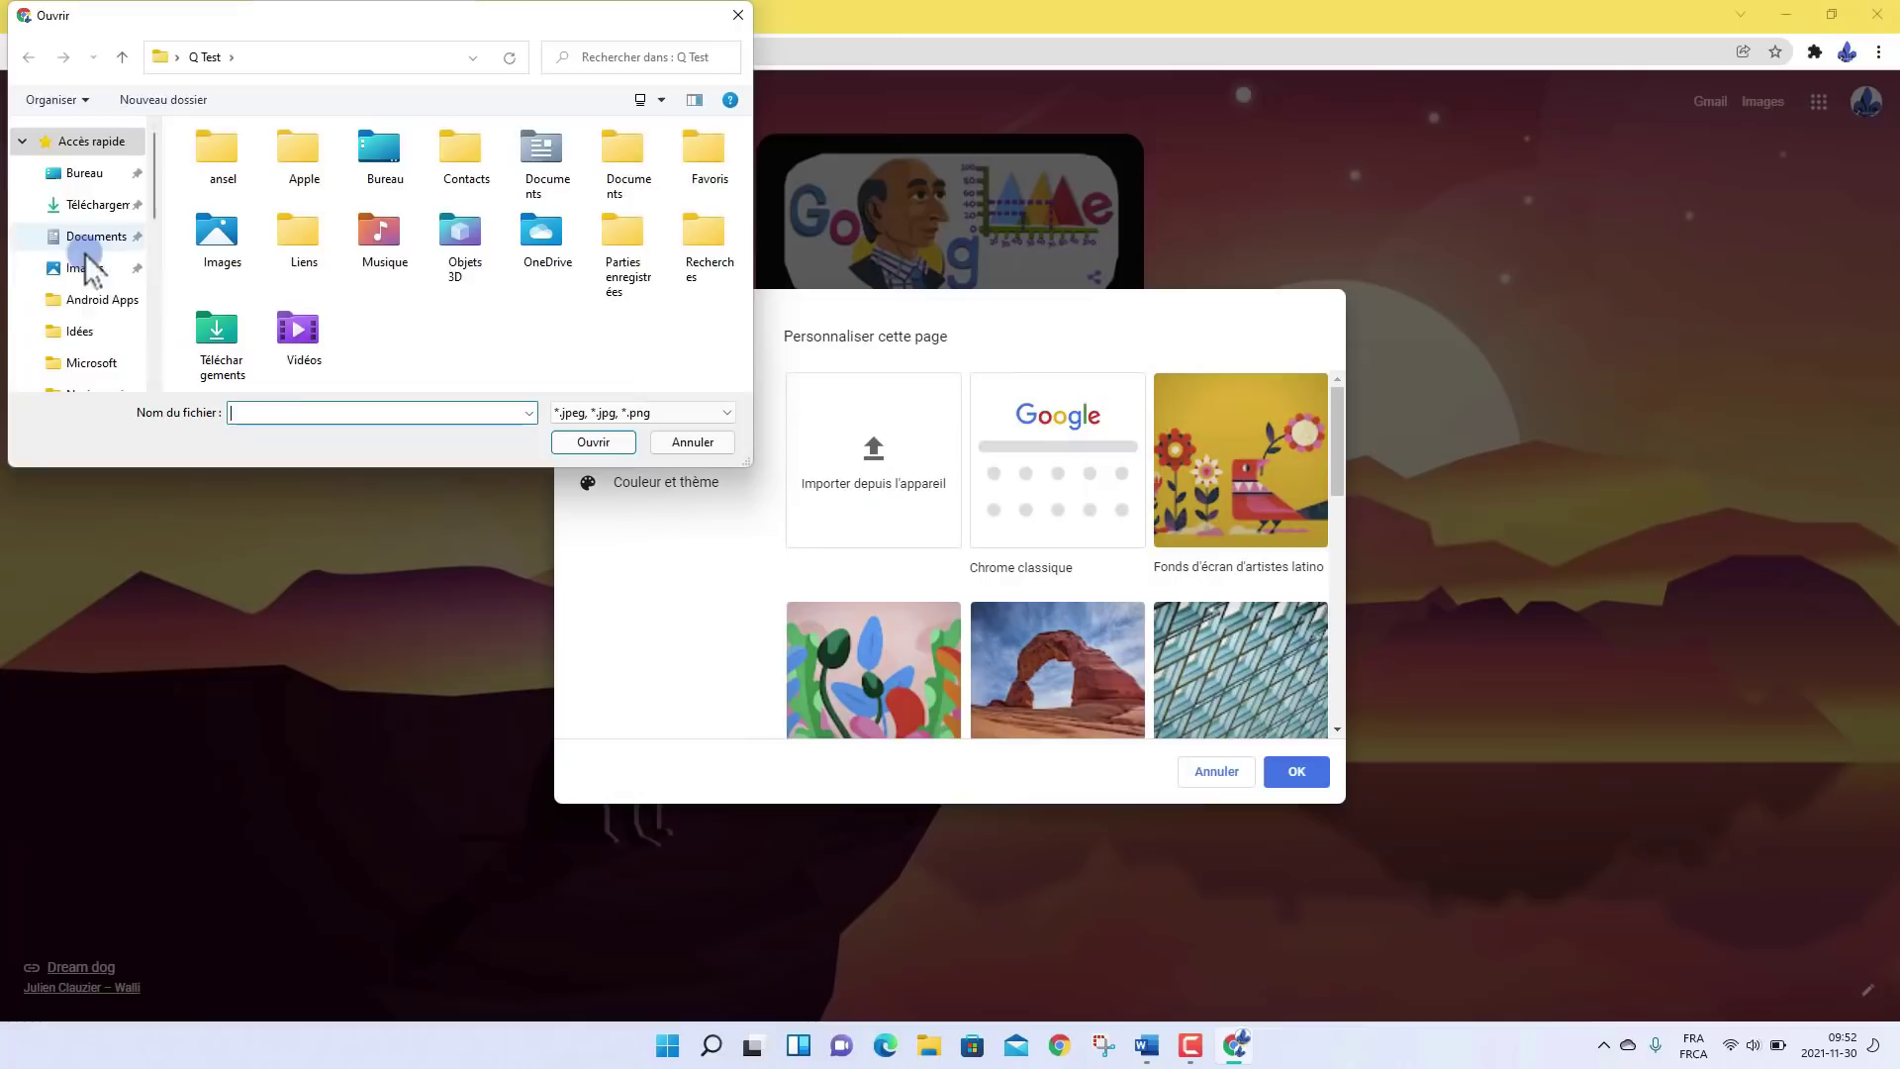
click(32, 279)
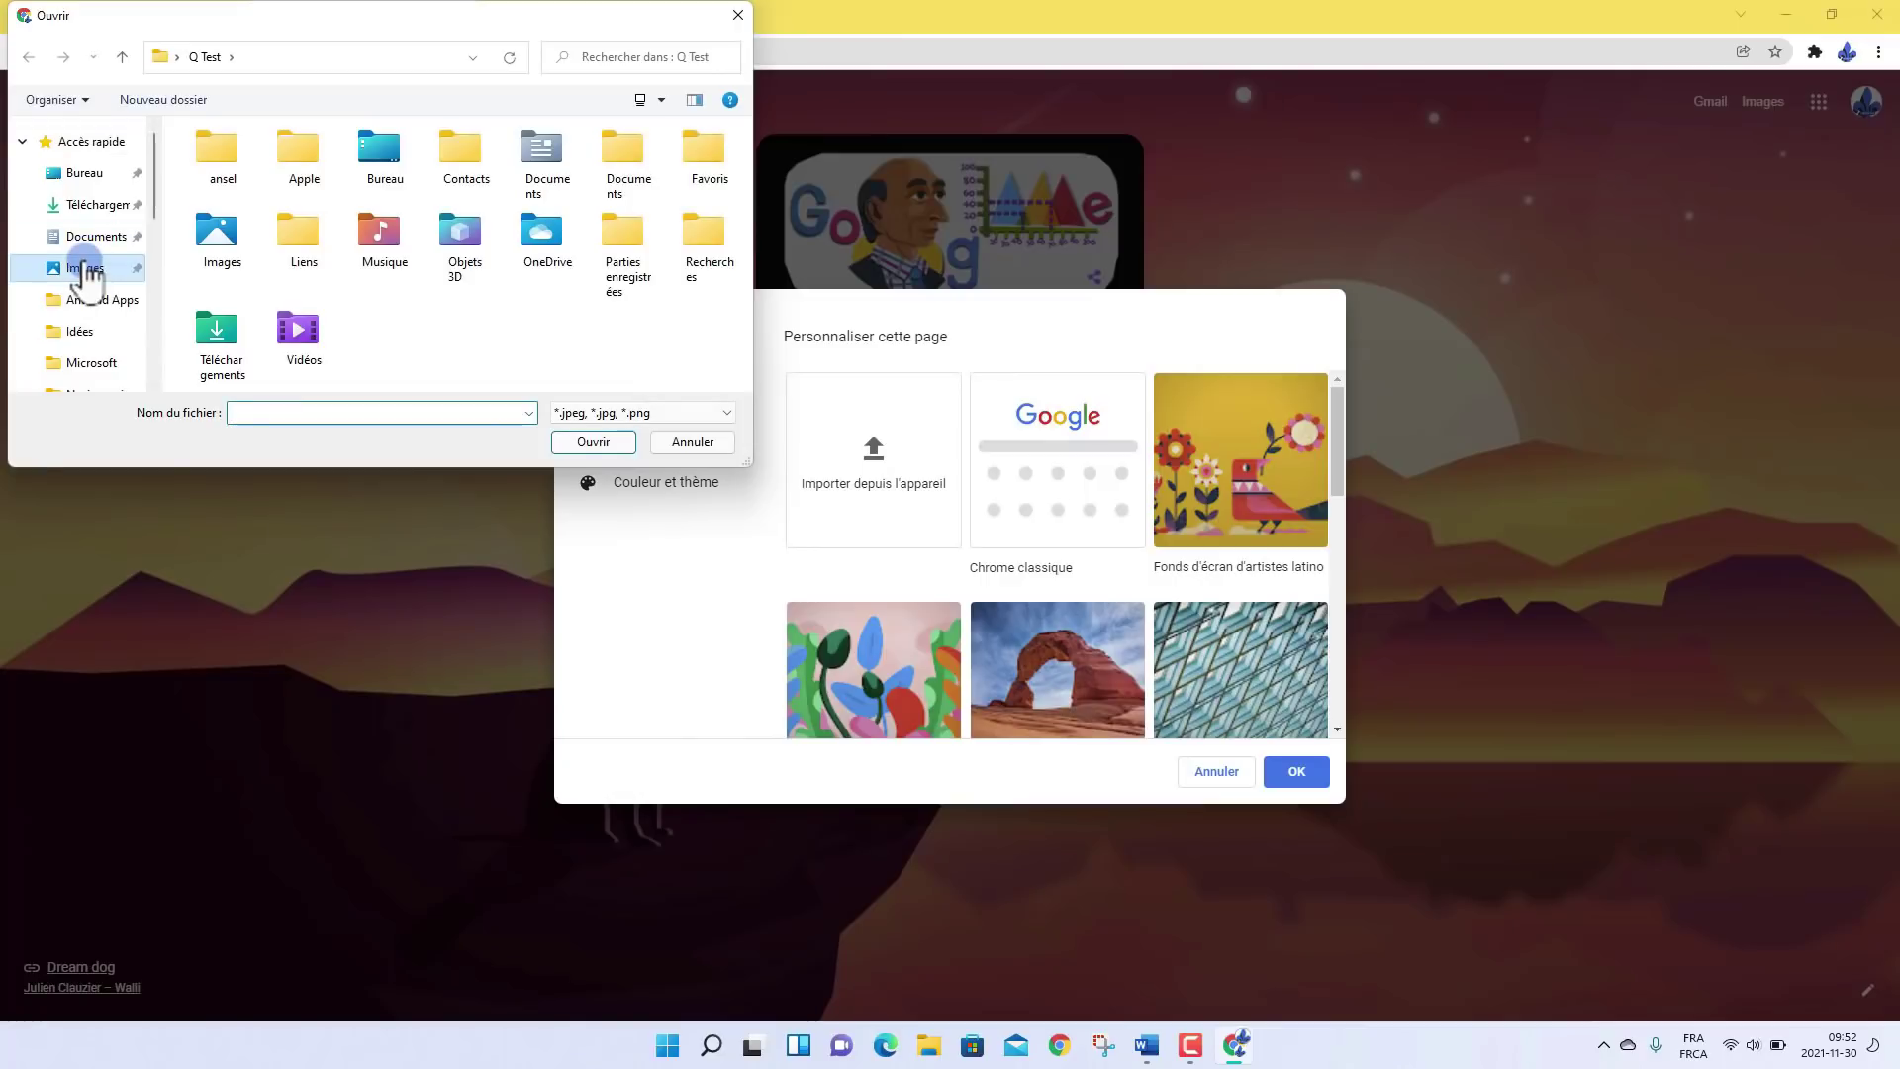
click(299, 294)
click(594, 443)
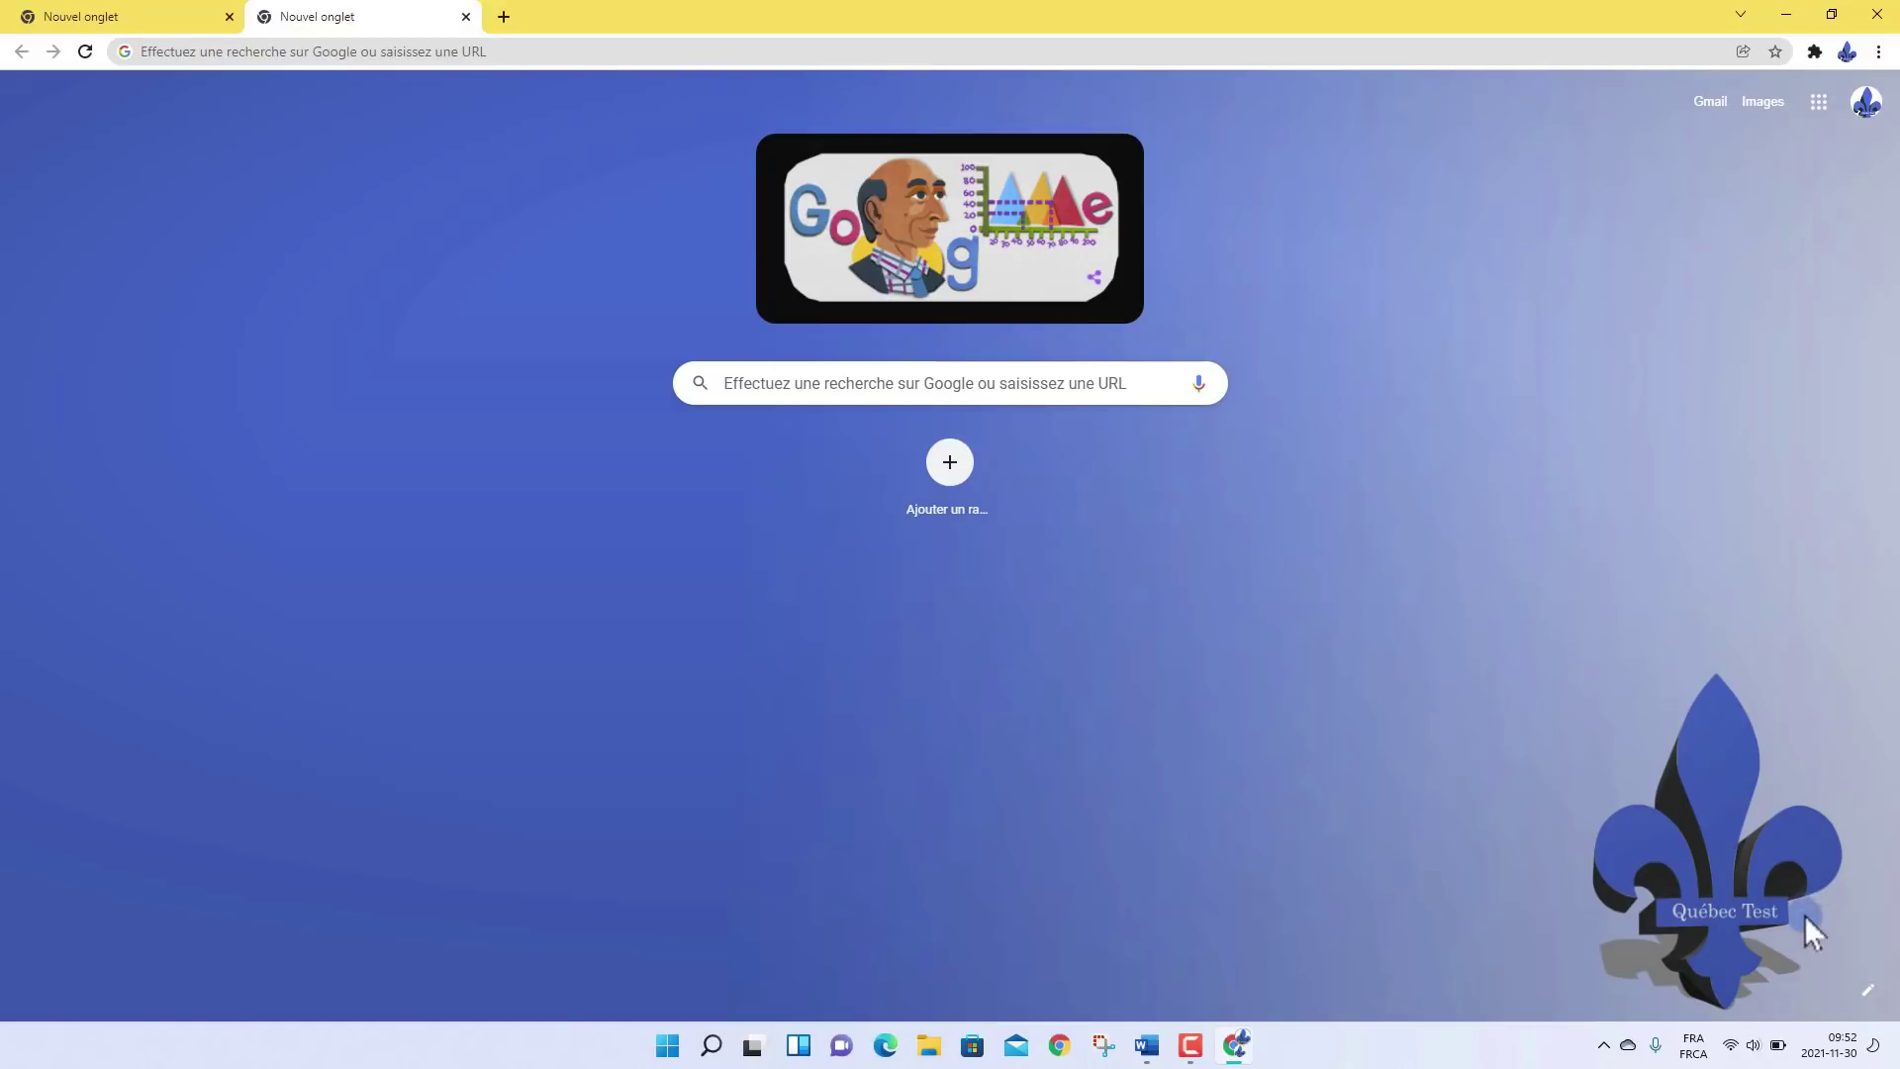
Step: Apply a custom blue theme colour (RGB 72, 108, 212) to the browser using the colour picker's eyedropper
click(1868, 989)
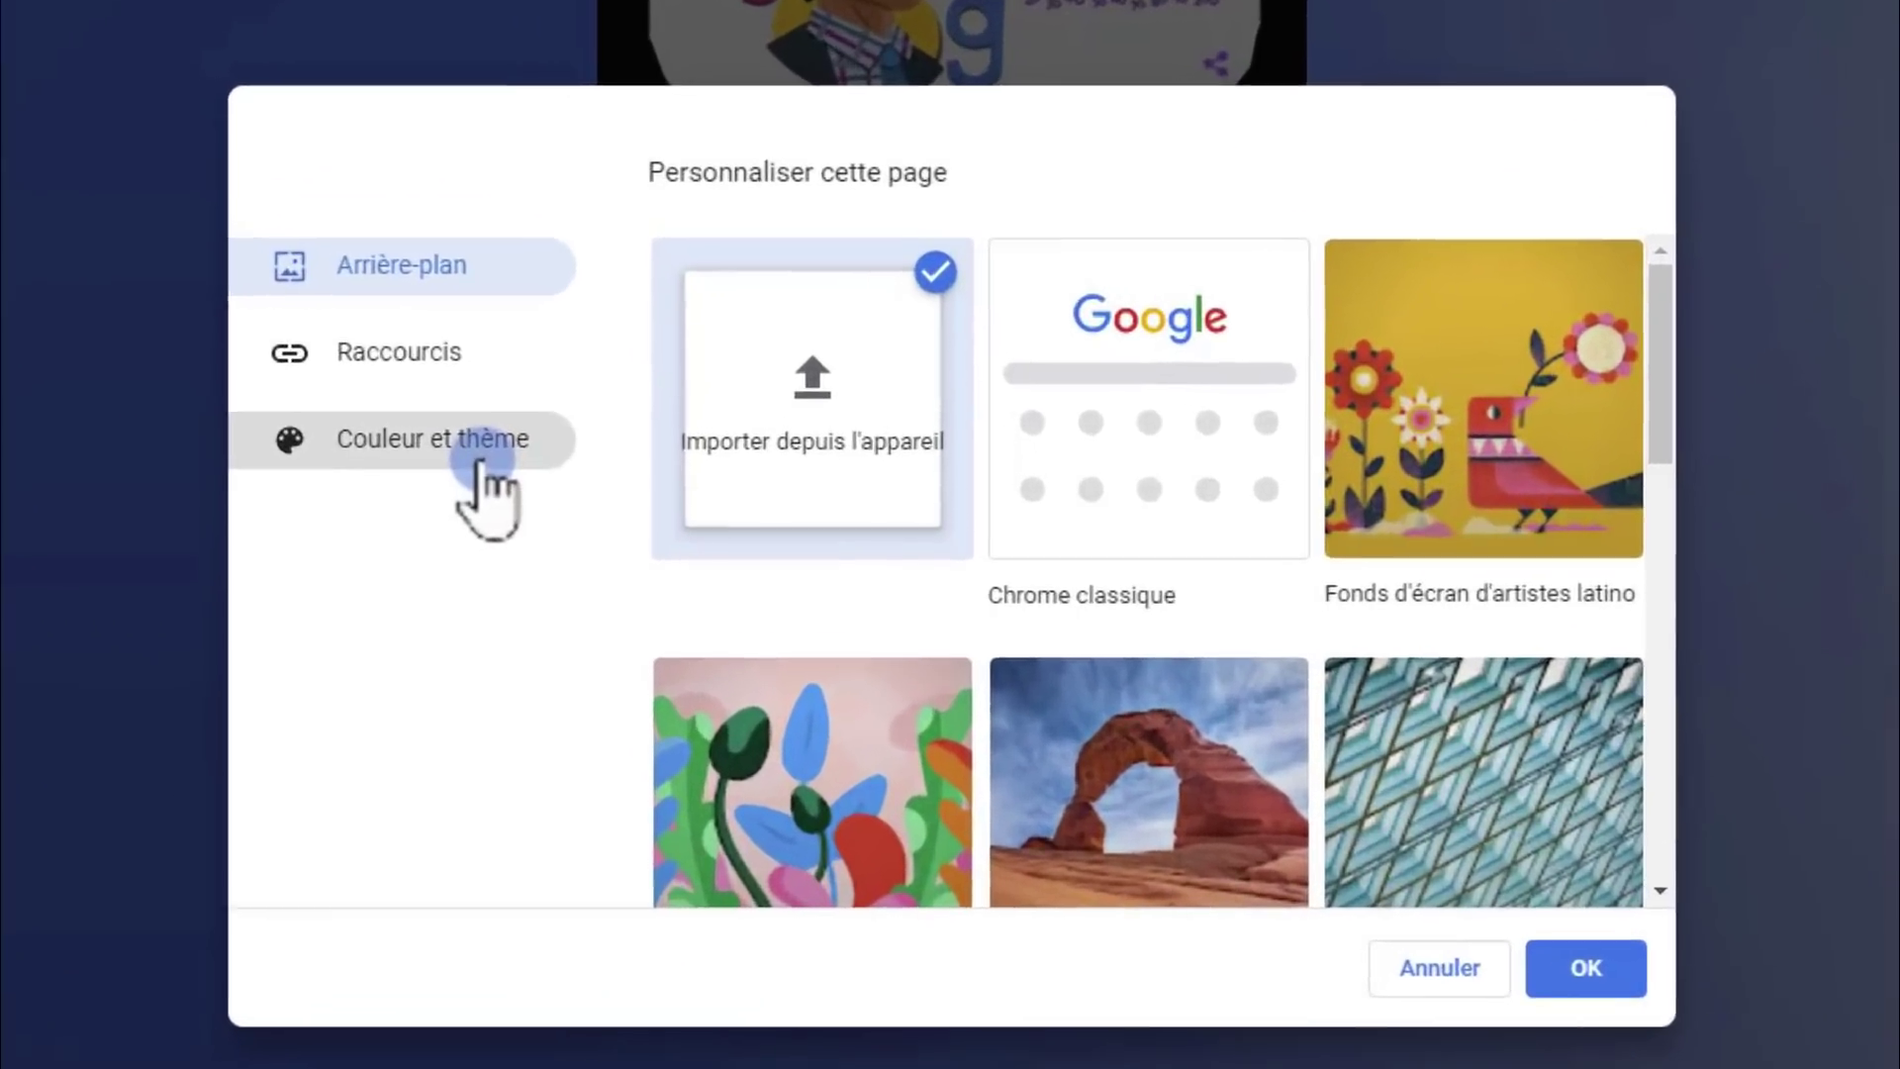
click(478, 460)
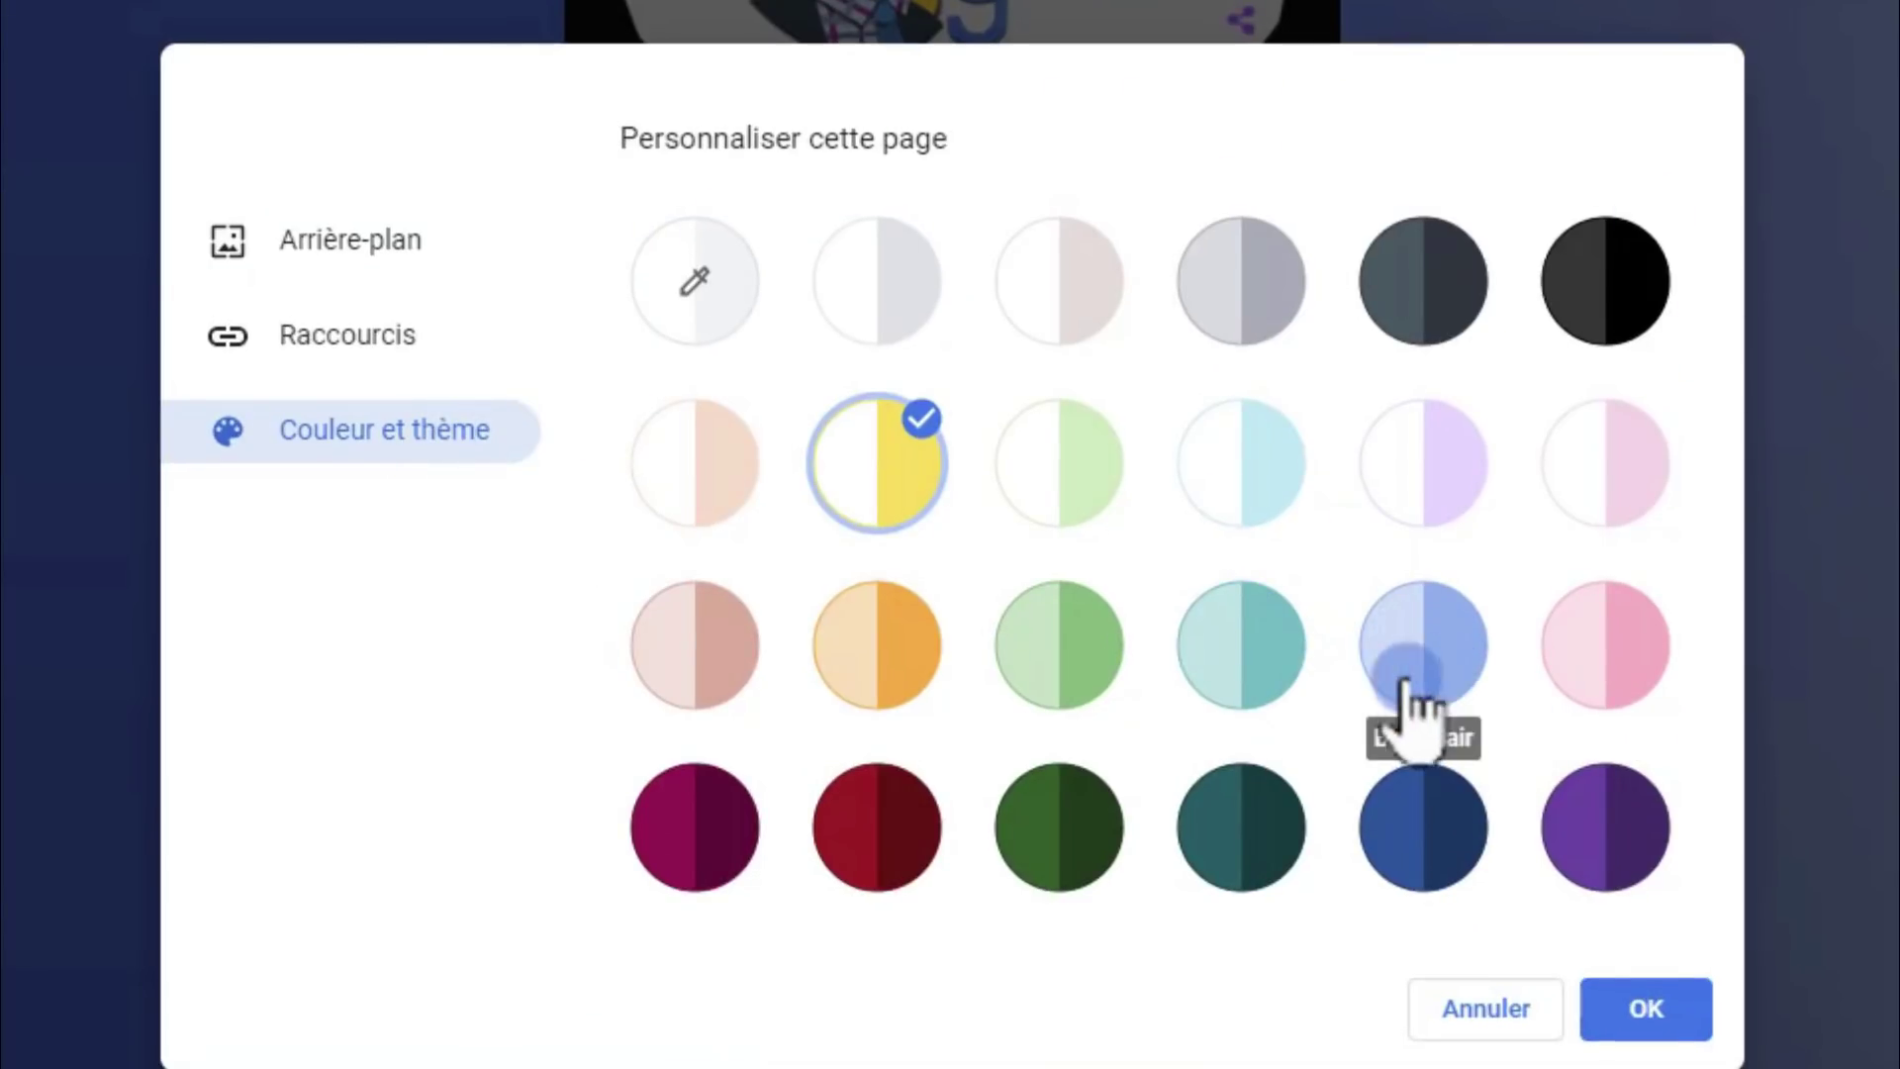
click(705, 259)
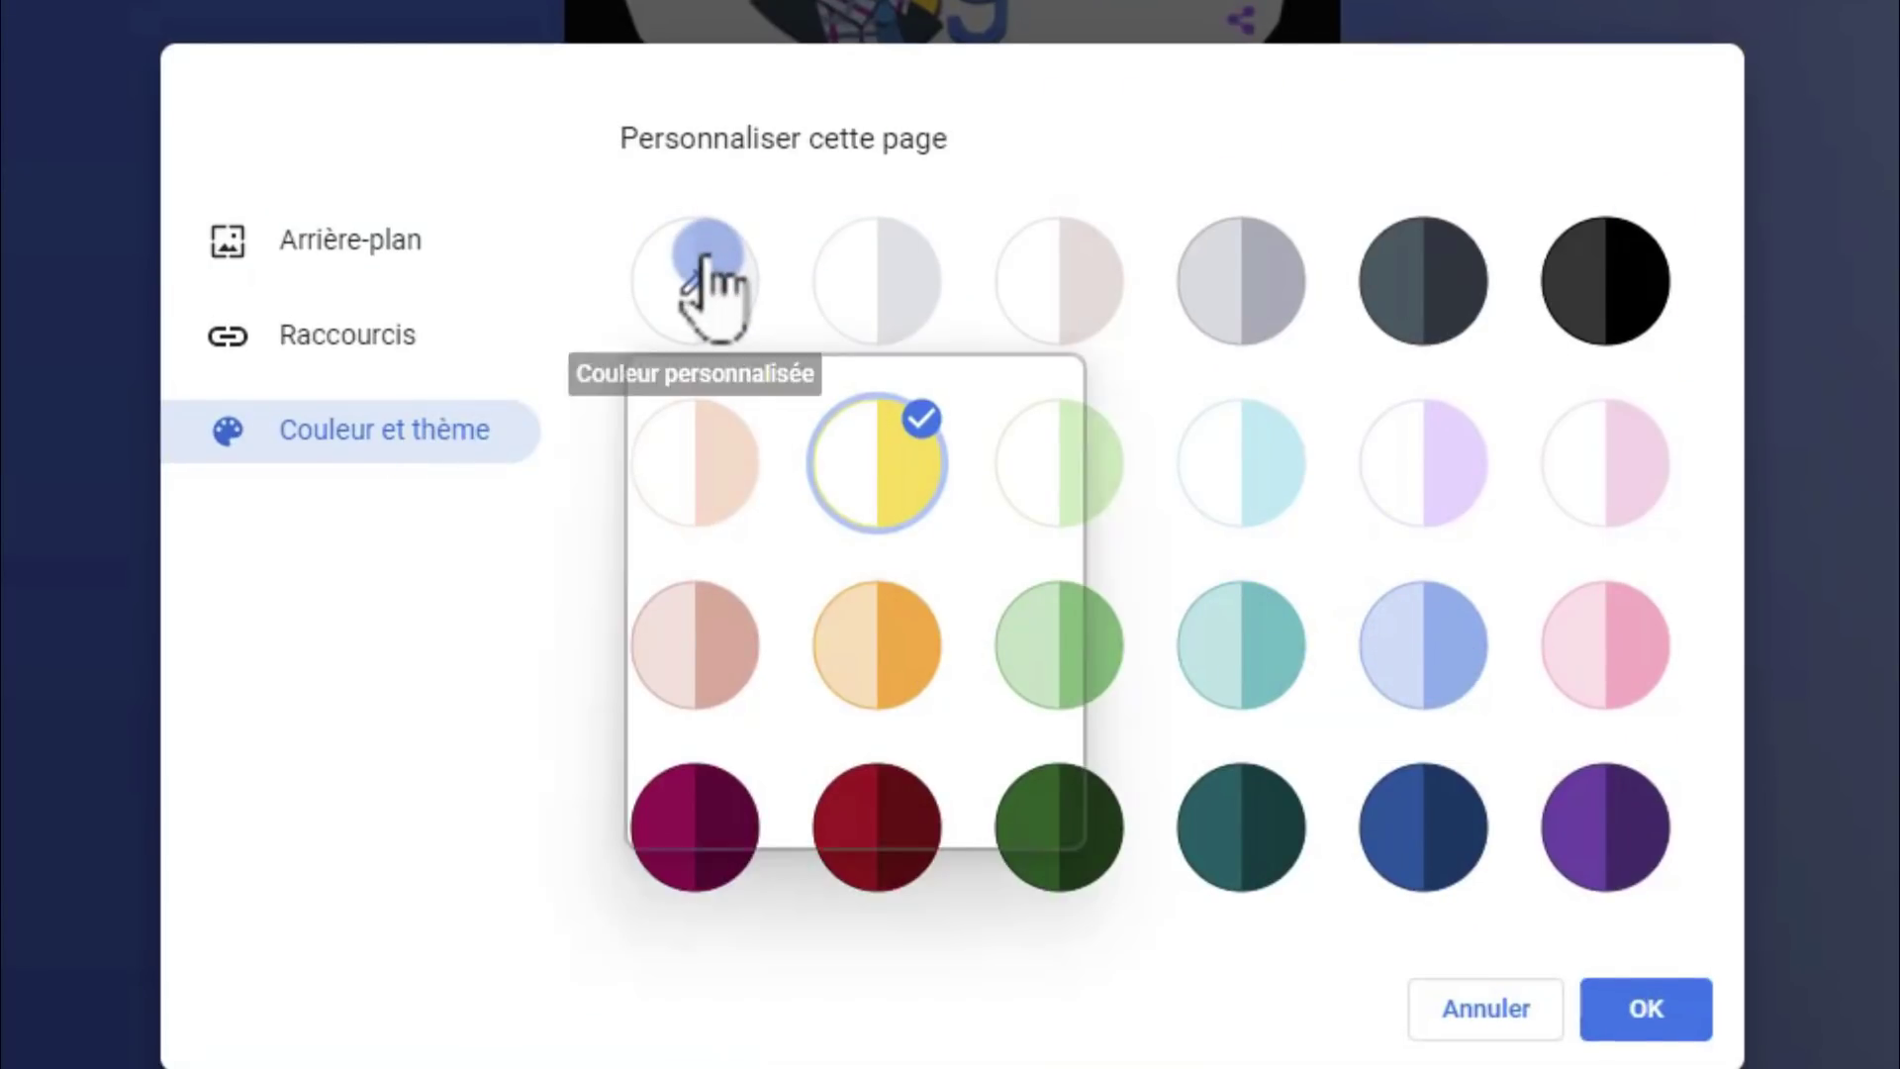
click(671, 681)
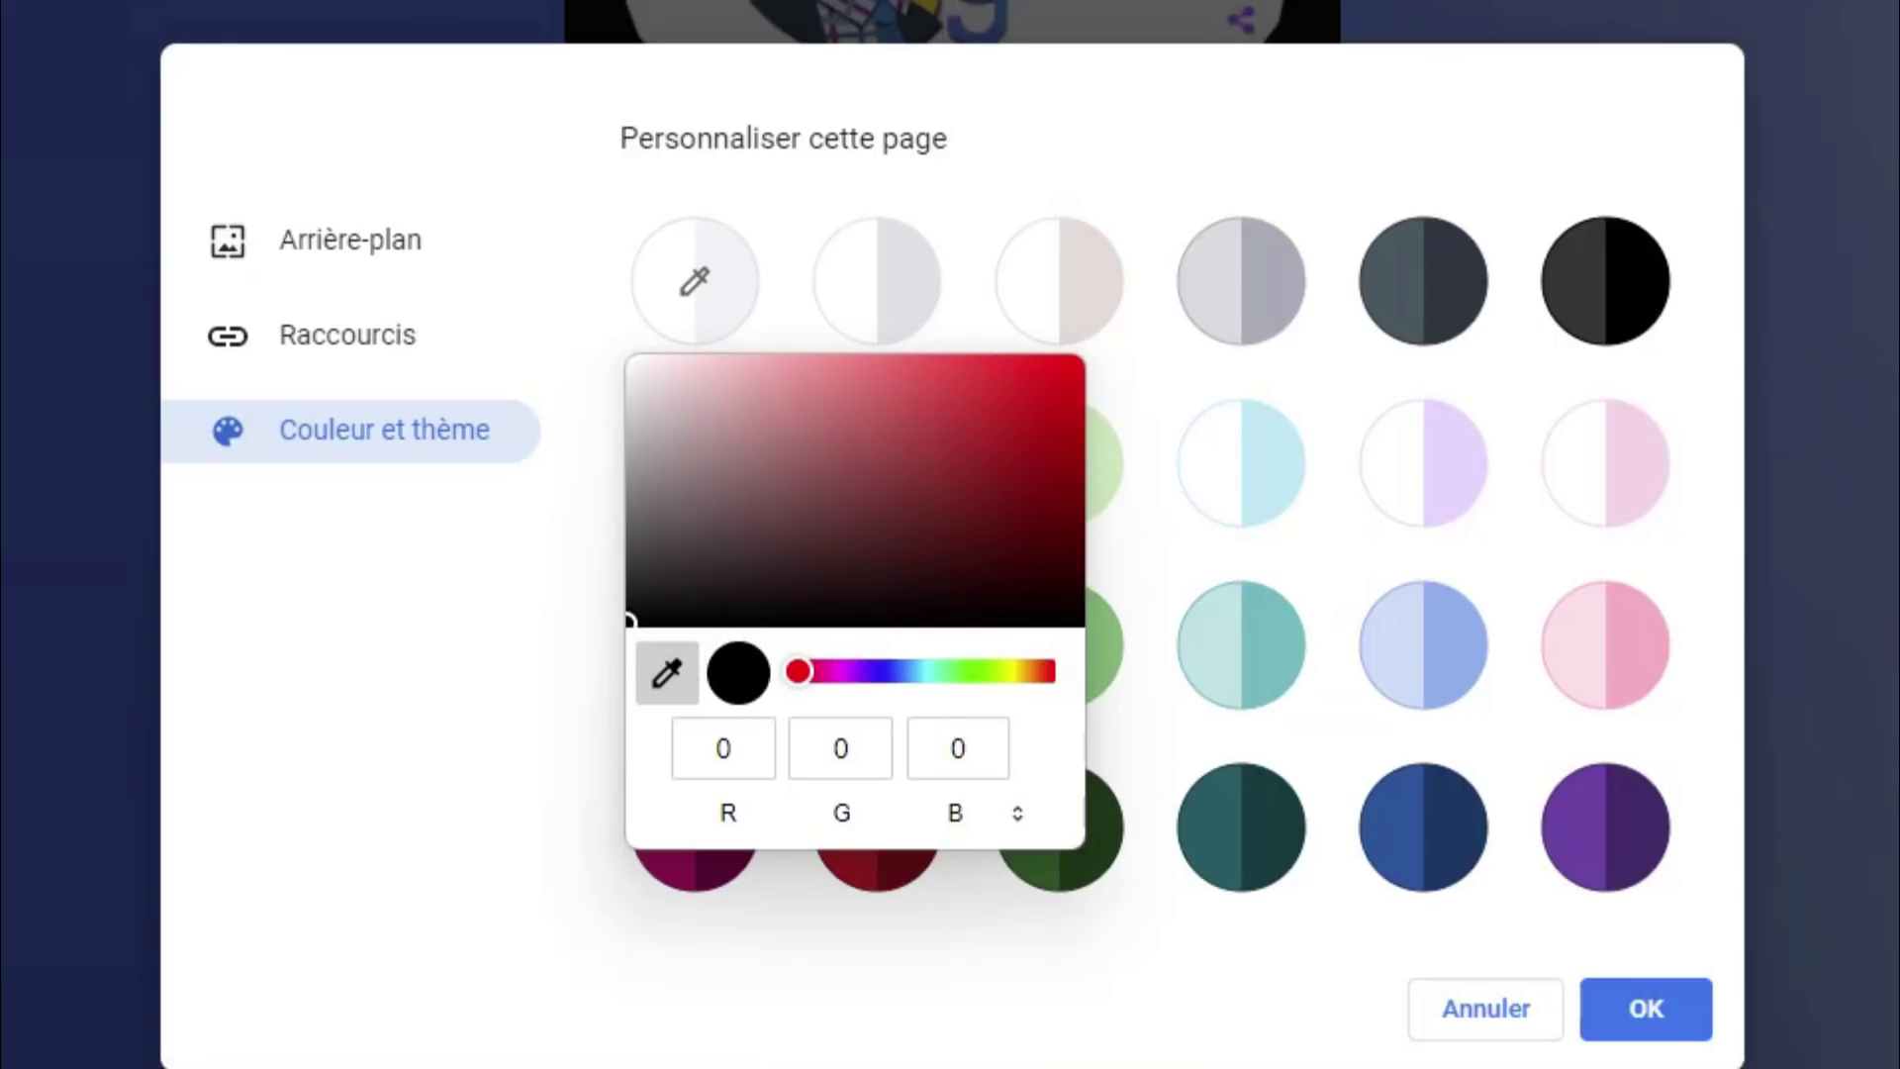
click(1610, 1010)
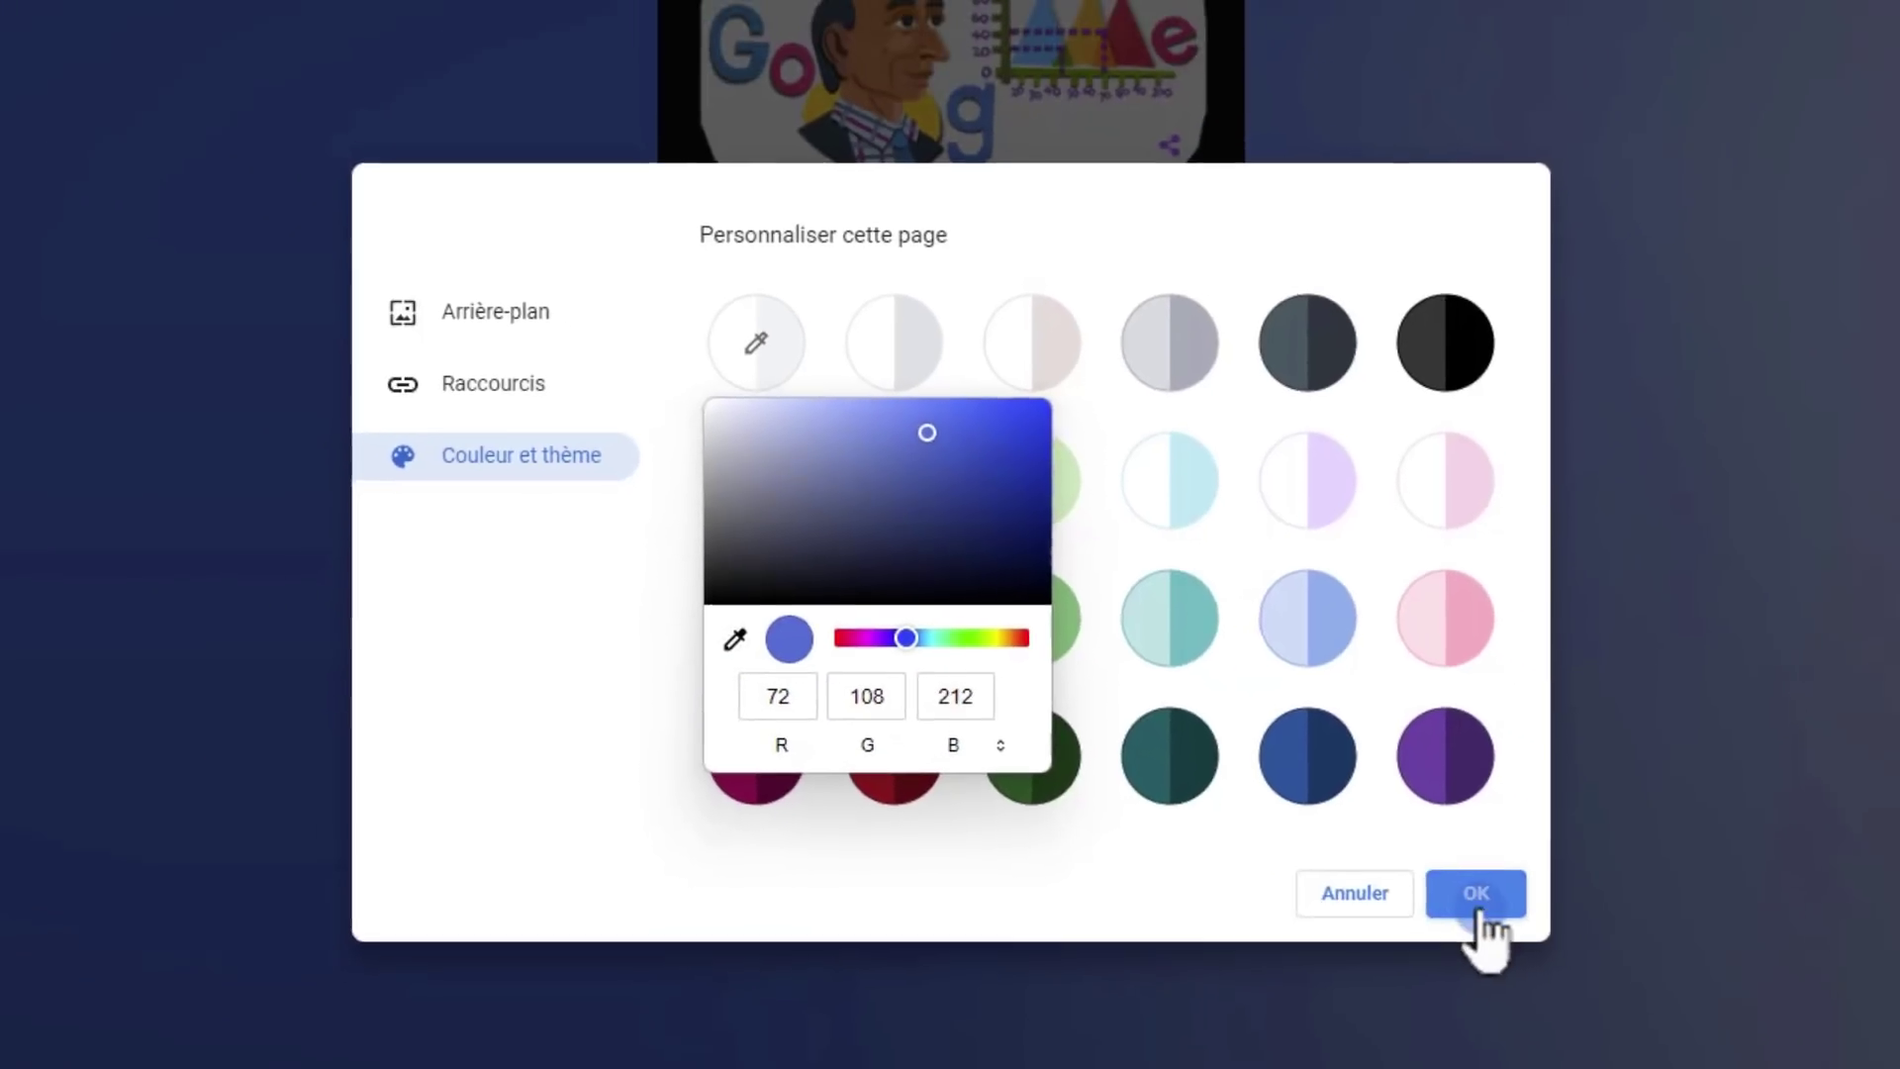
click(1580, 965)
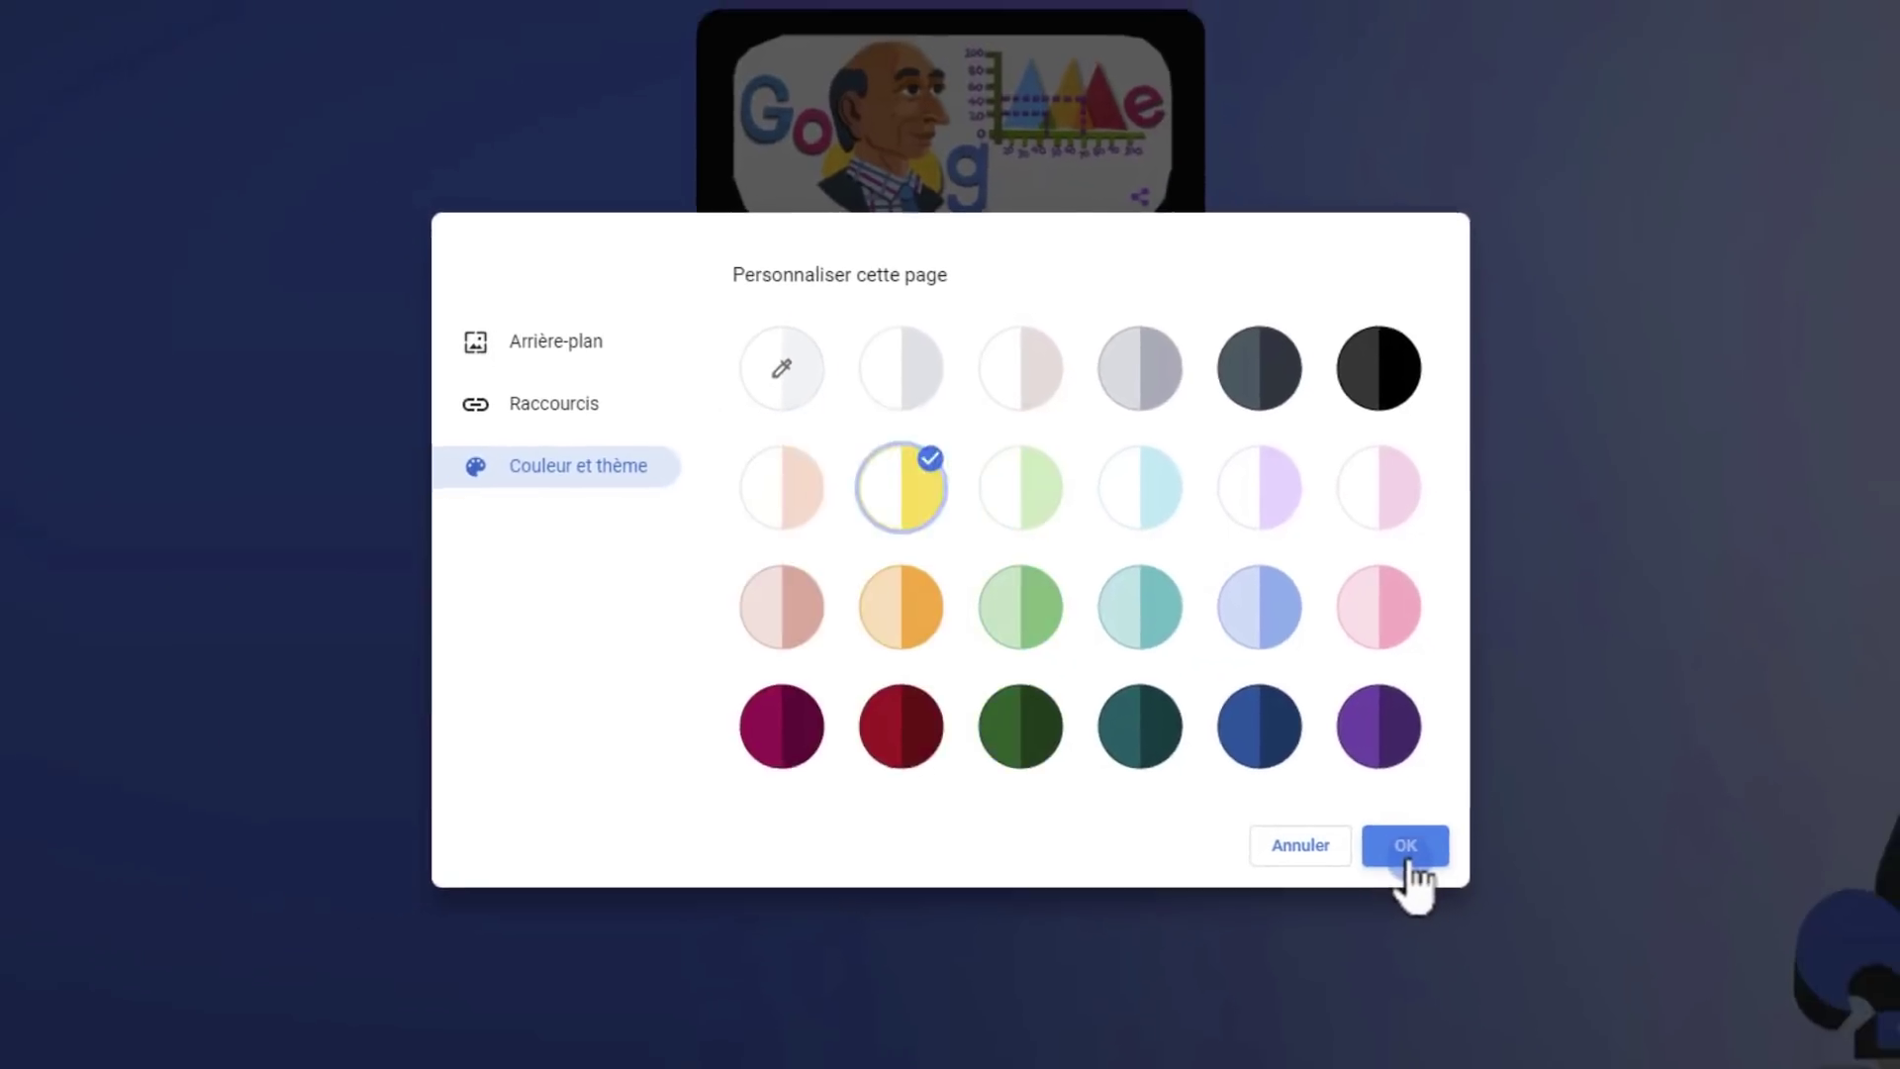
click(1580, 965)
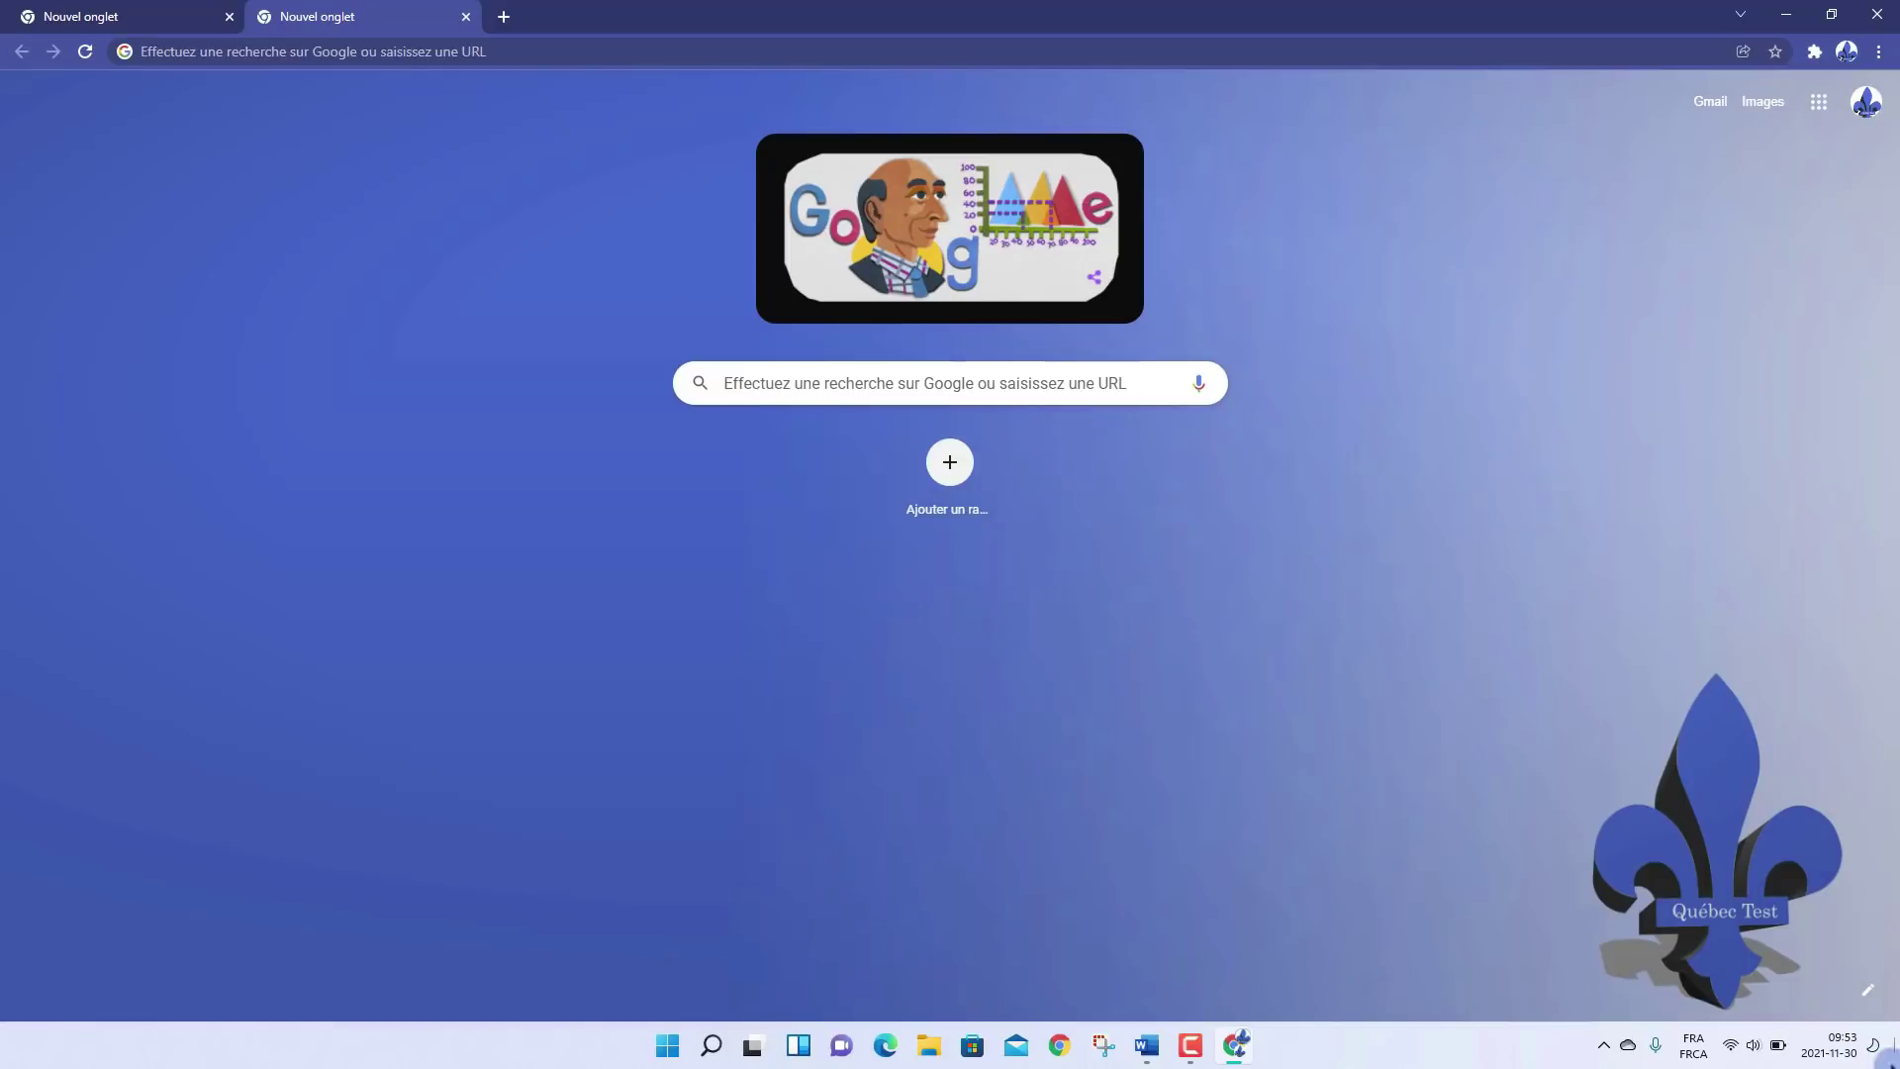
Step: Set the new tab page's shortcuts option to Mes raccourcis
click(1868, 990)
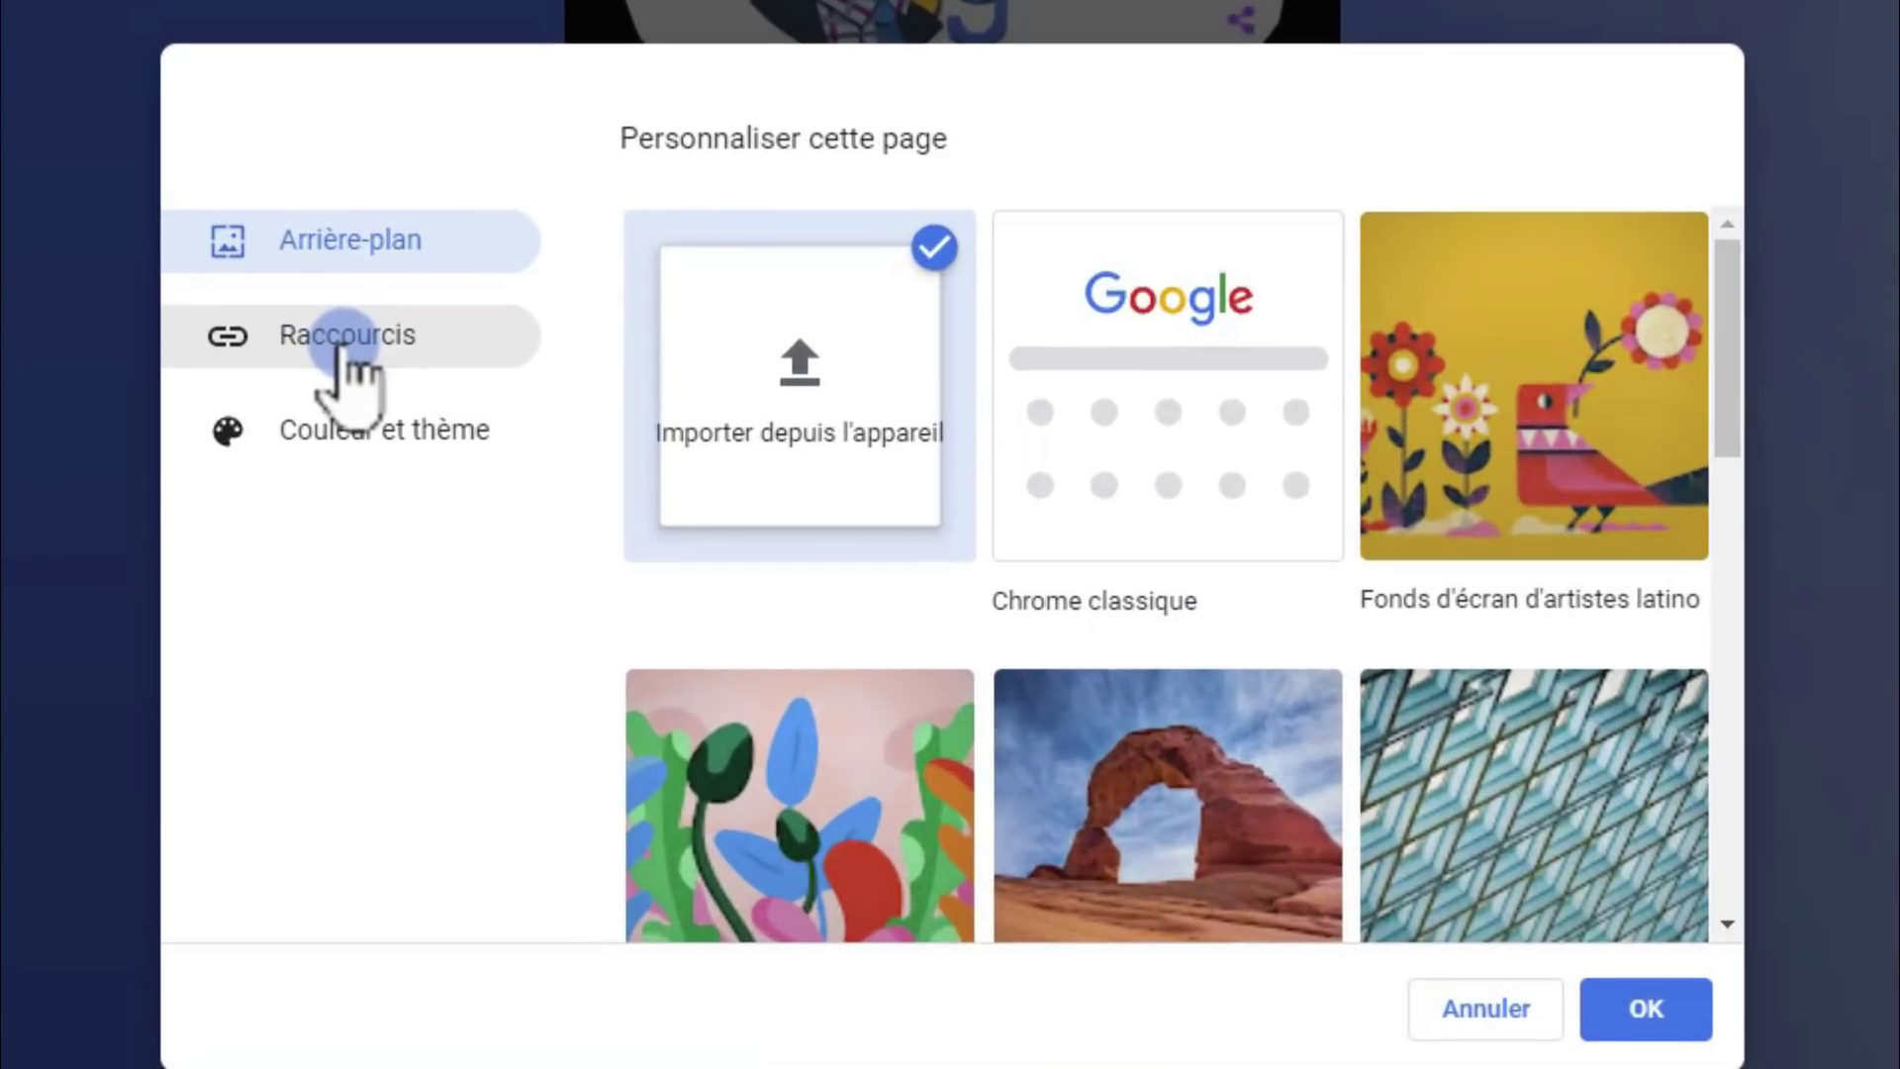
click(341, 346)
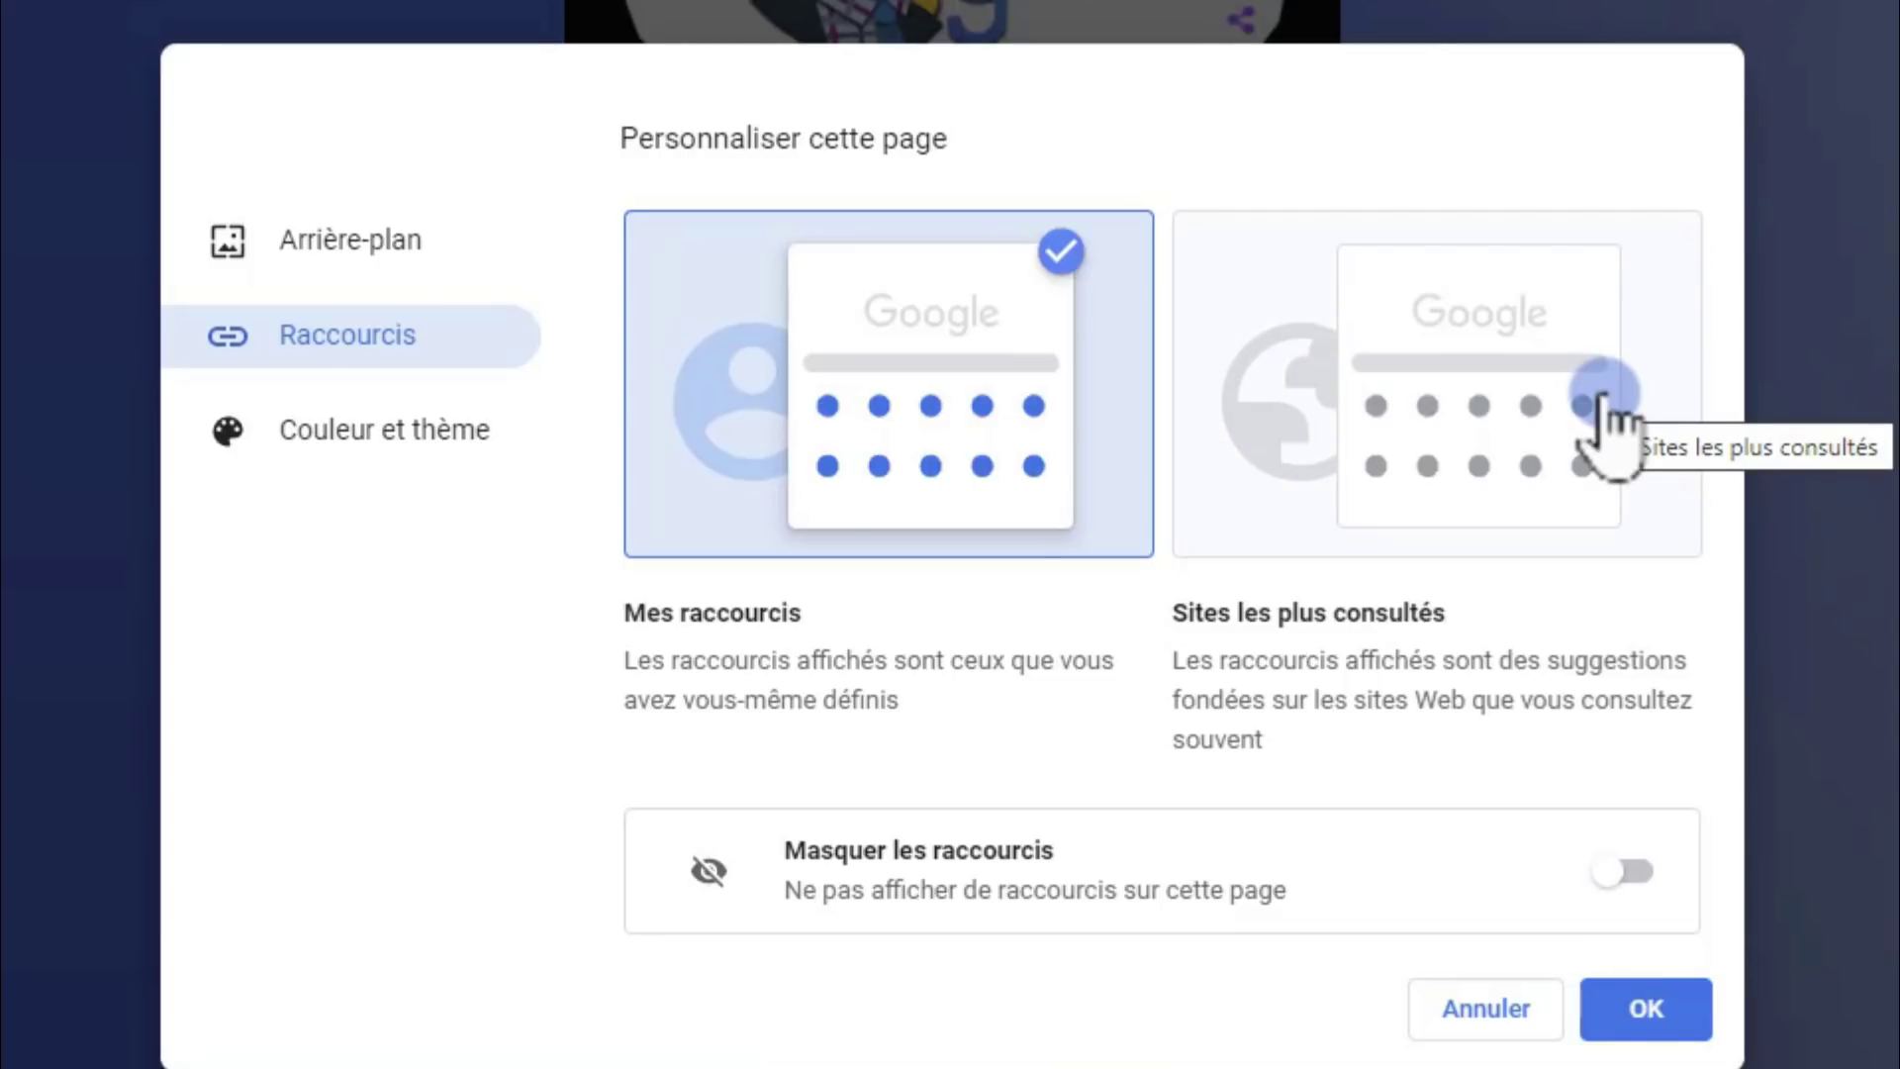
click(1628, 884)
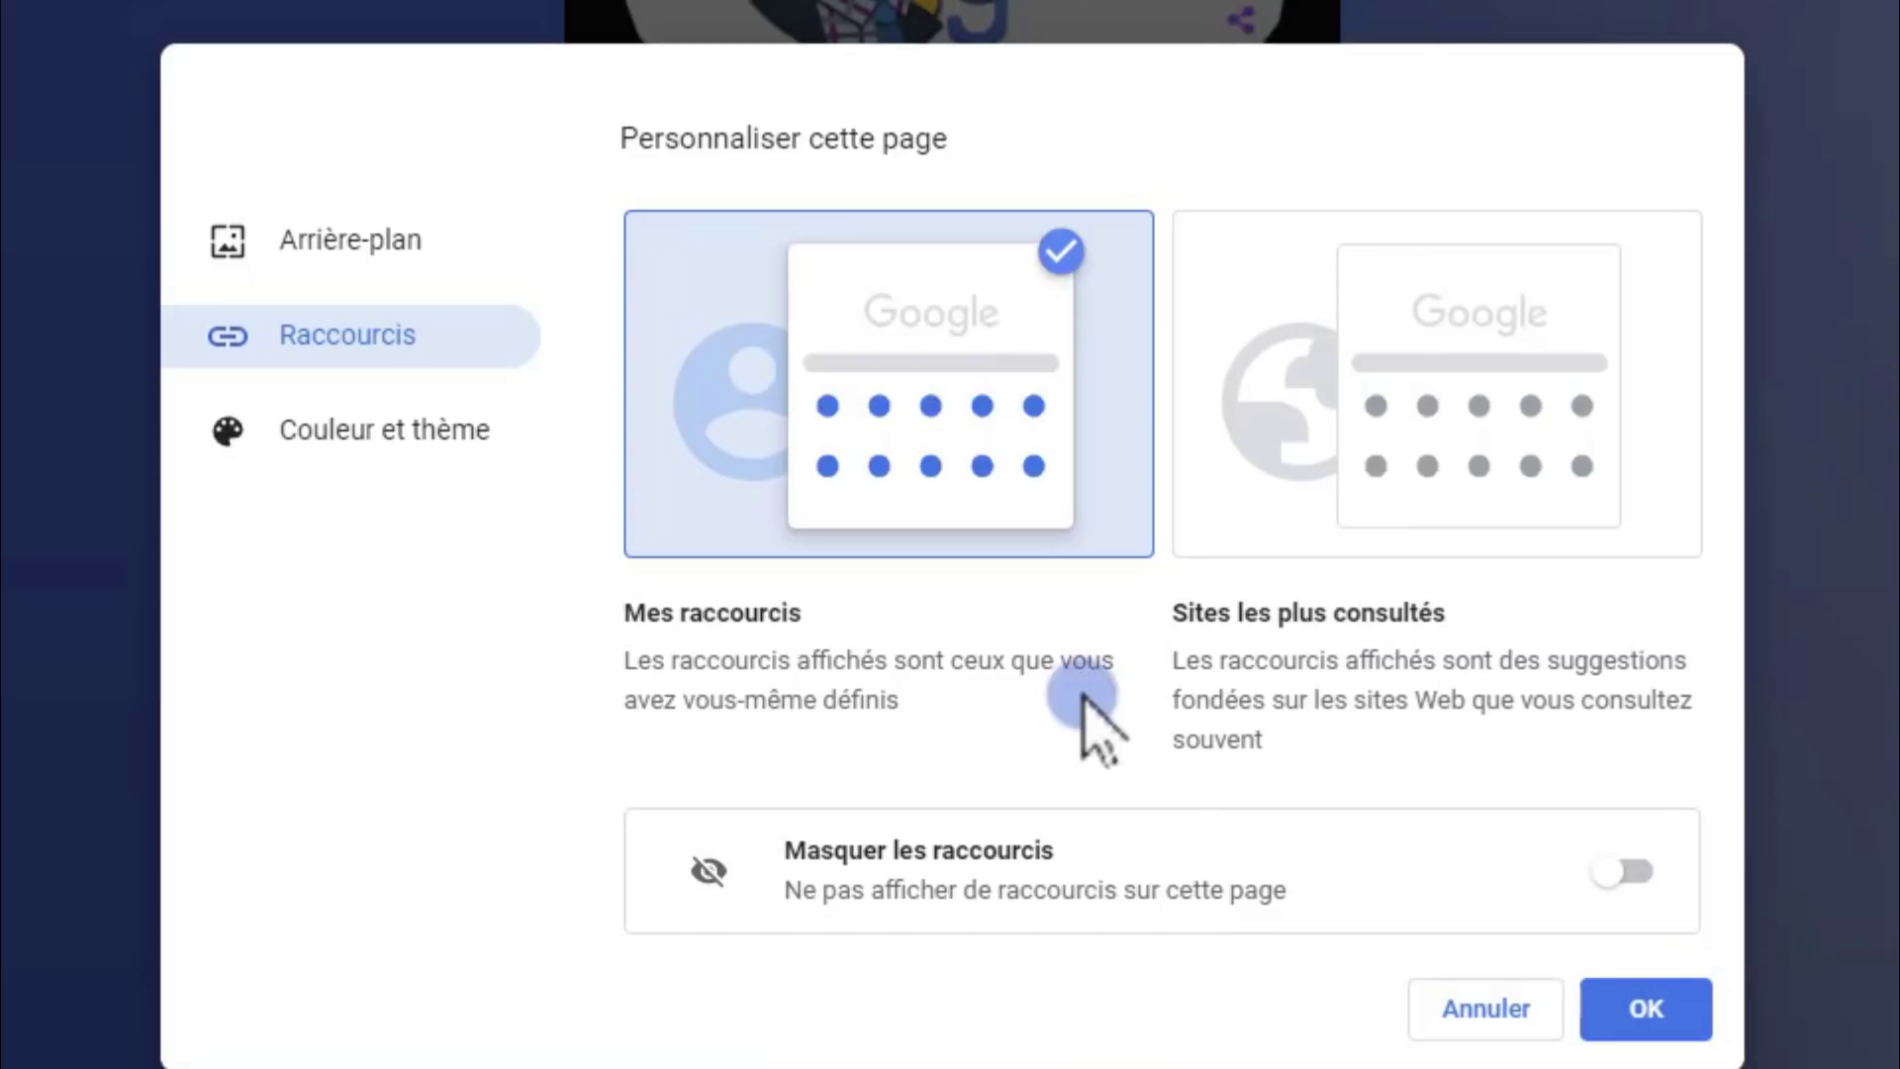
click(1386, 388)
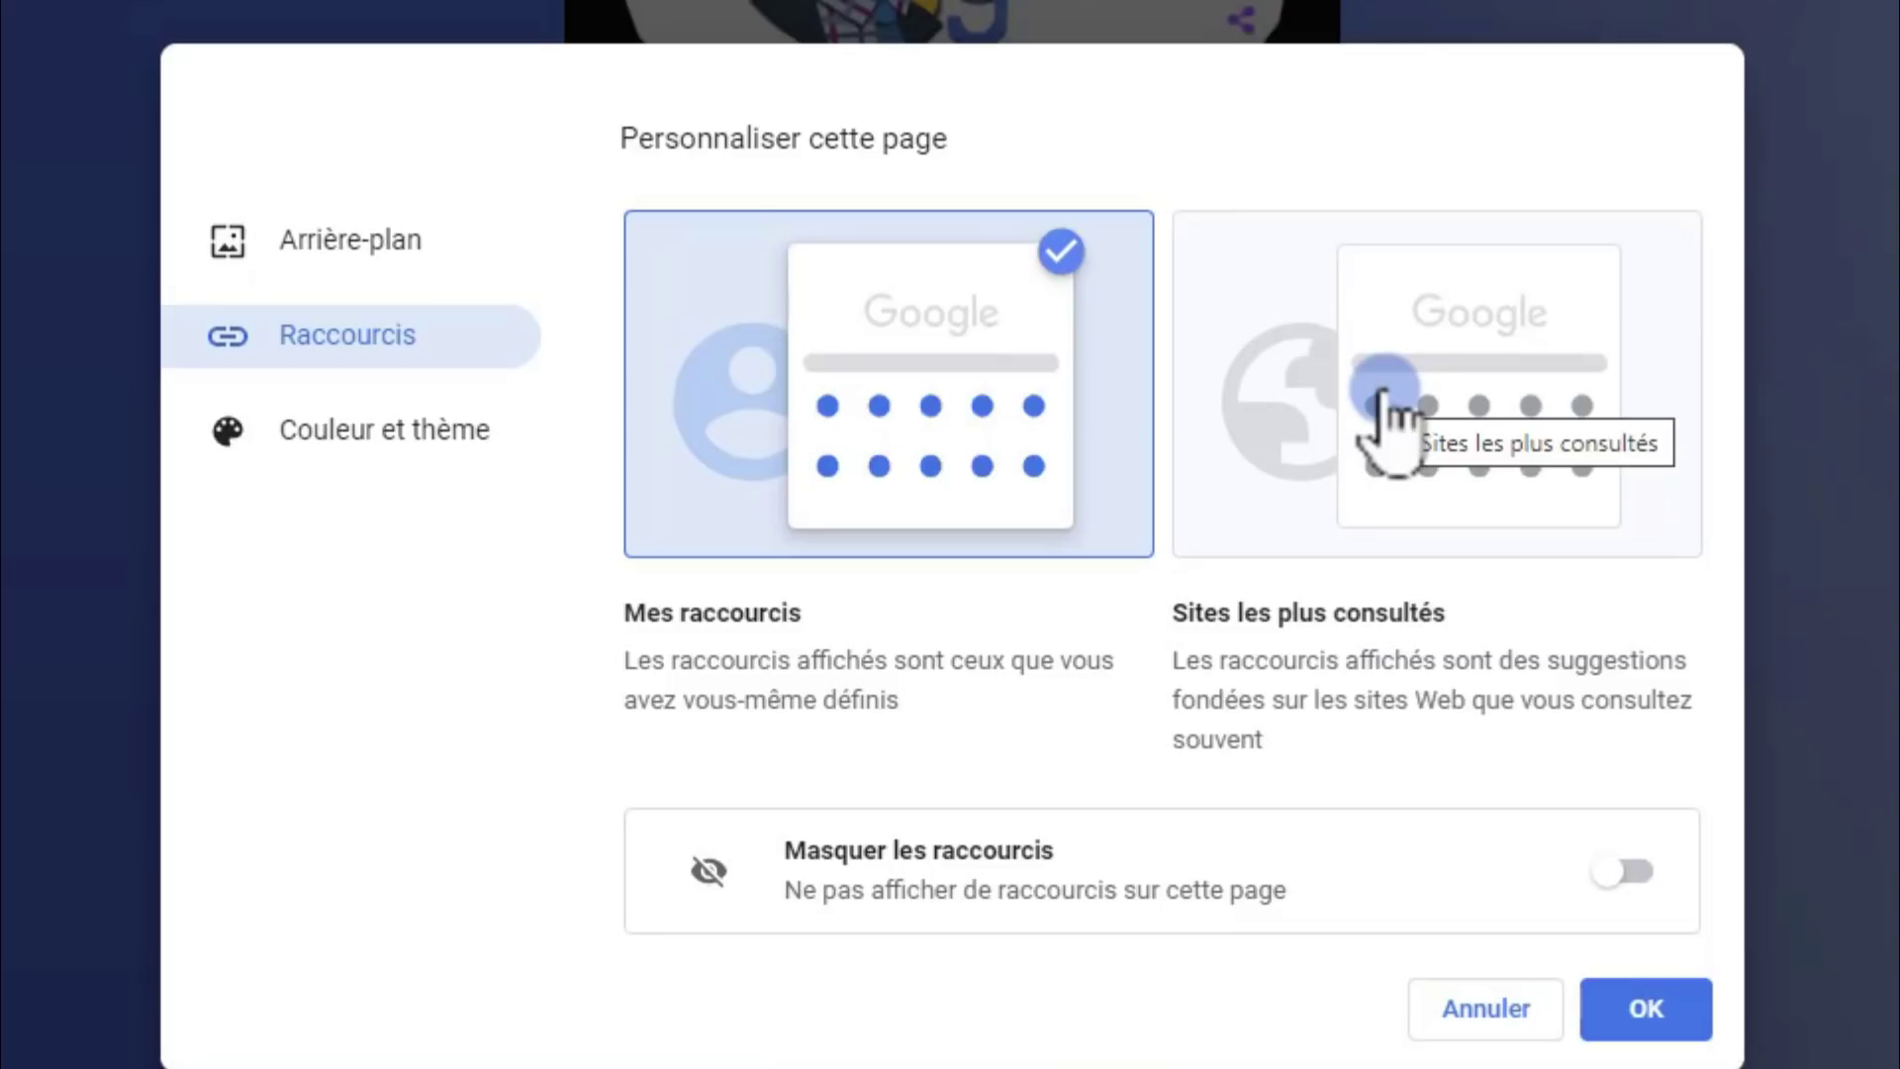
click(871, 309)
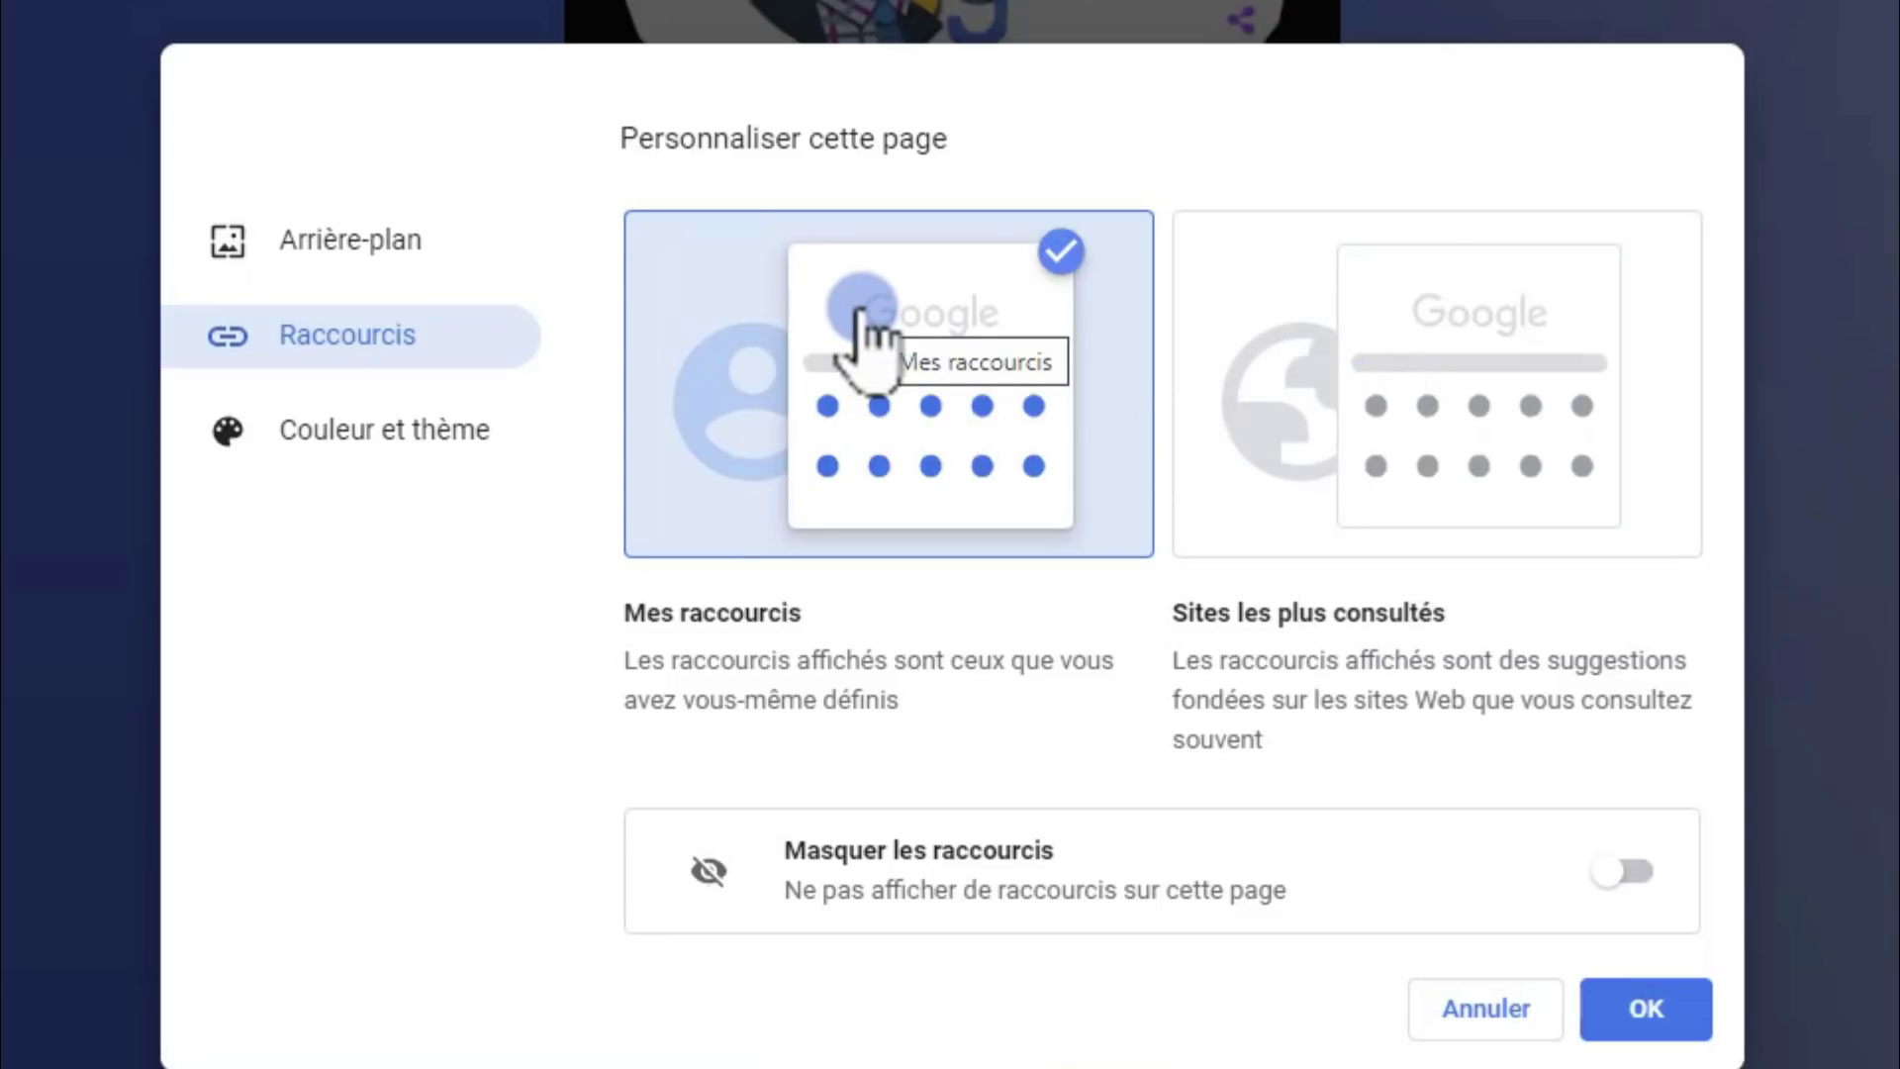
click(1648, 1010)
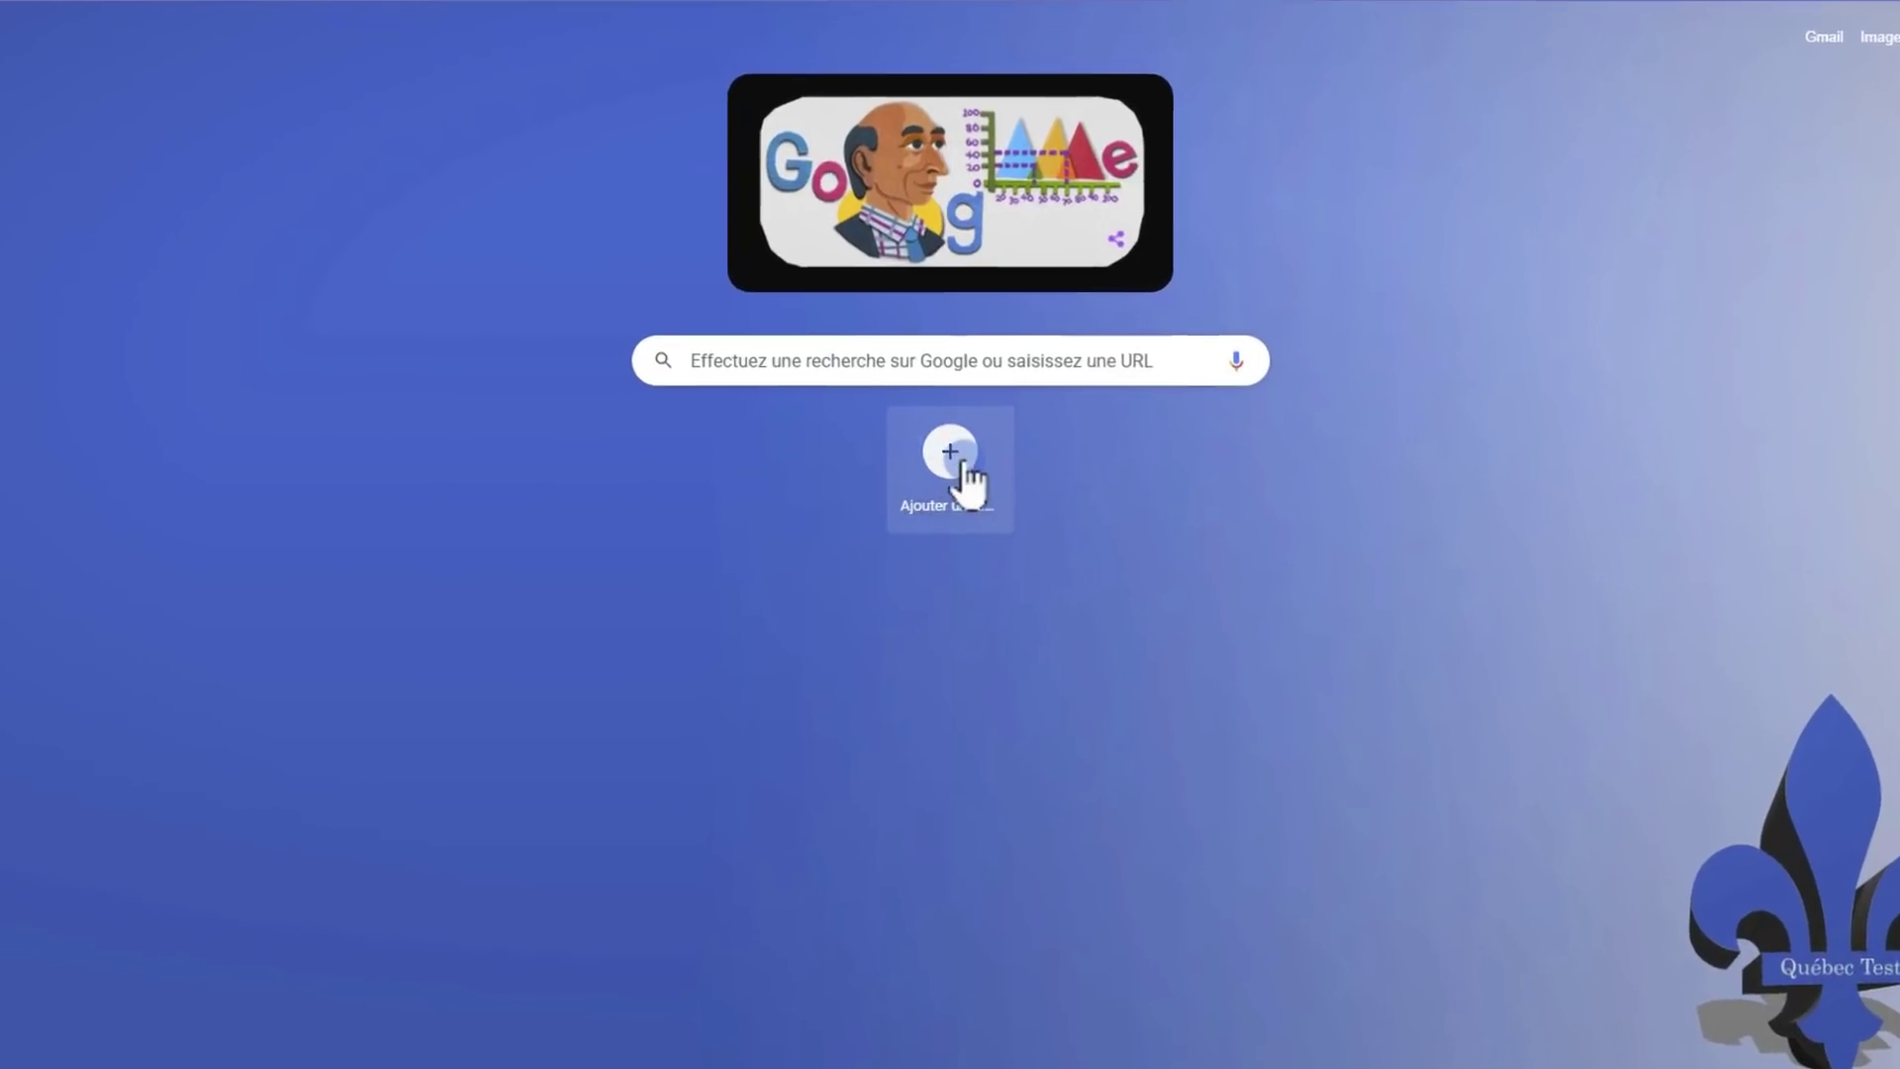
click(964, 465)
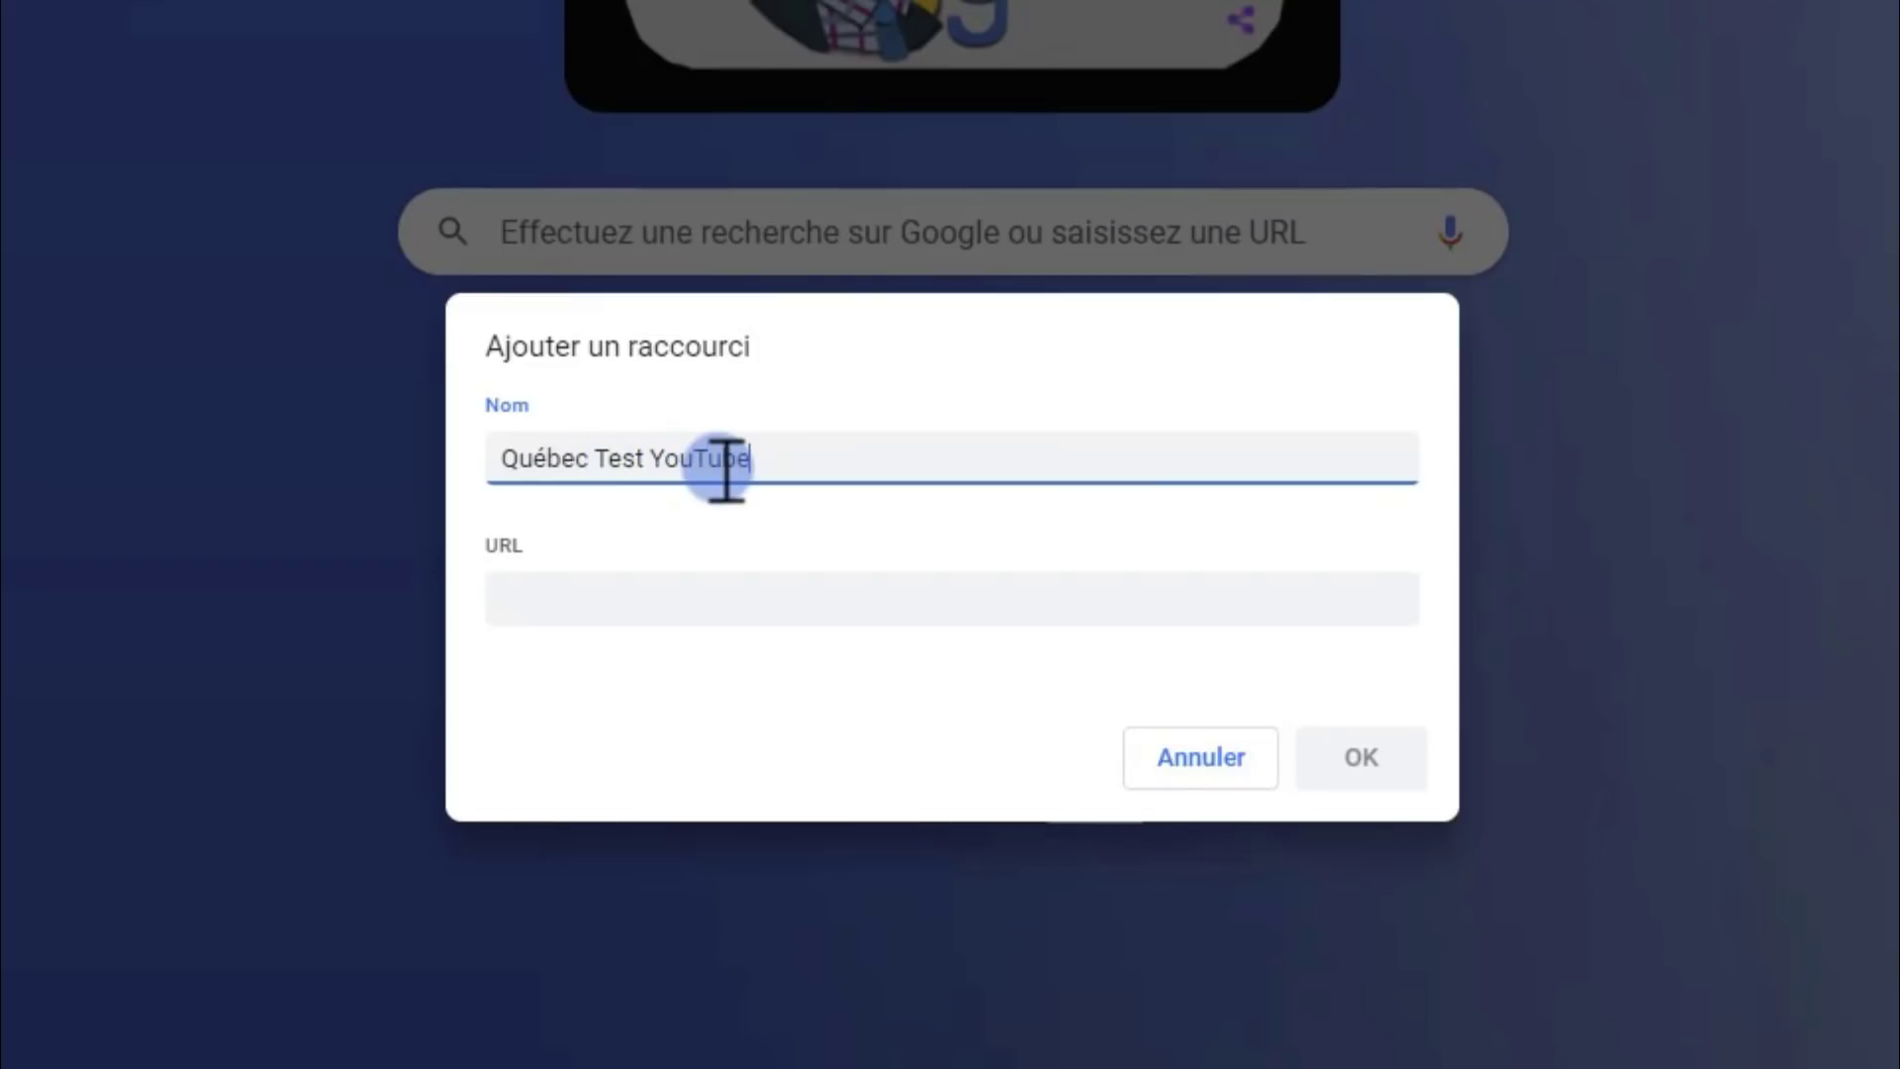
click(635, 601)
right_click(634, 603)
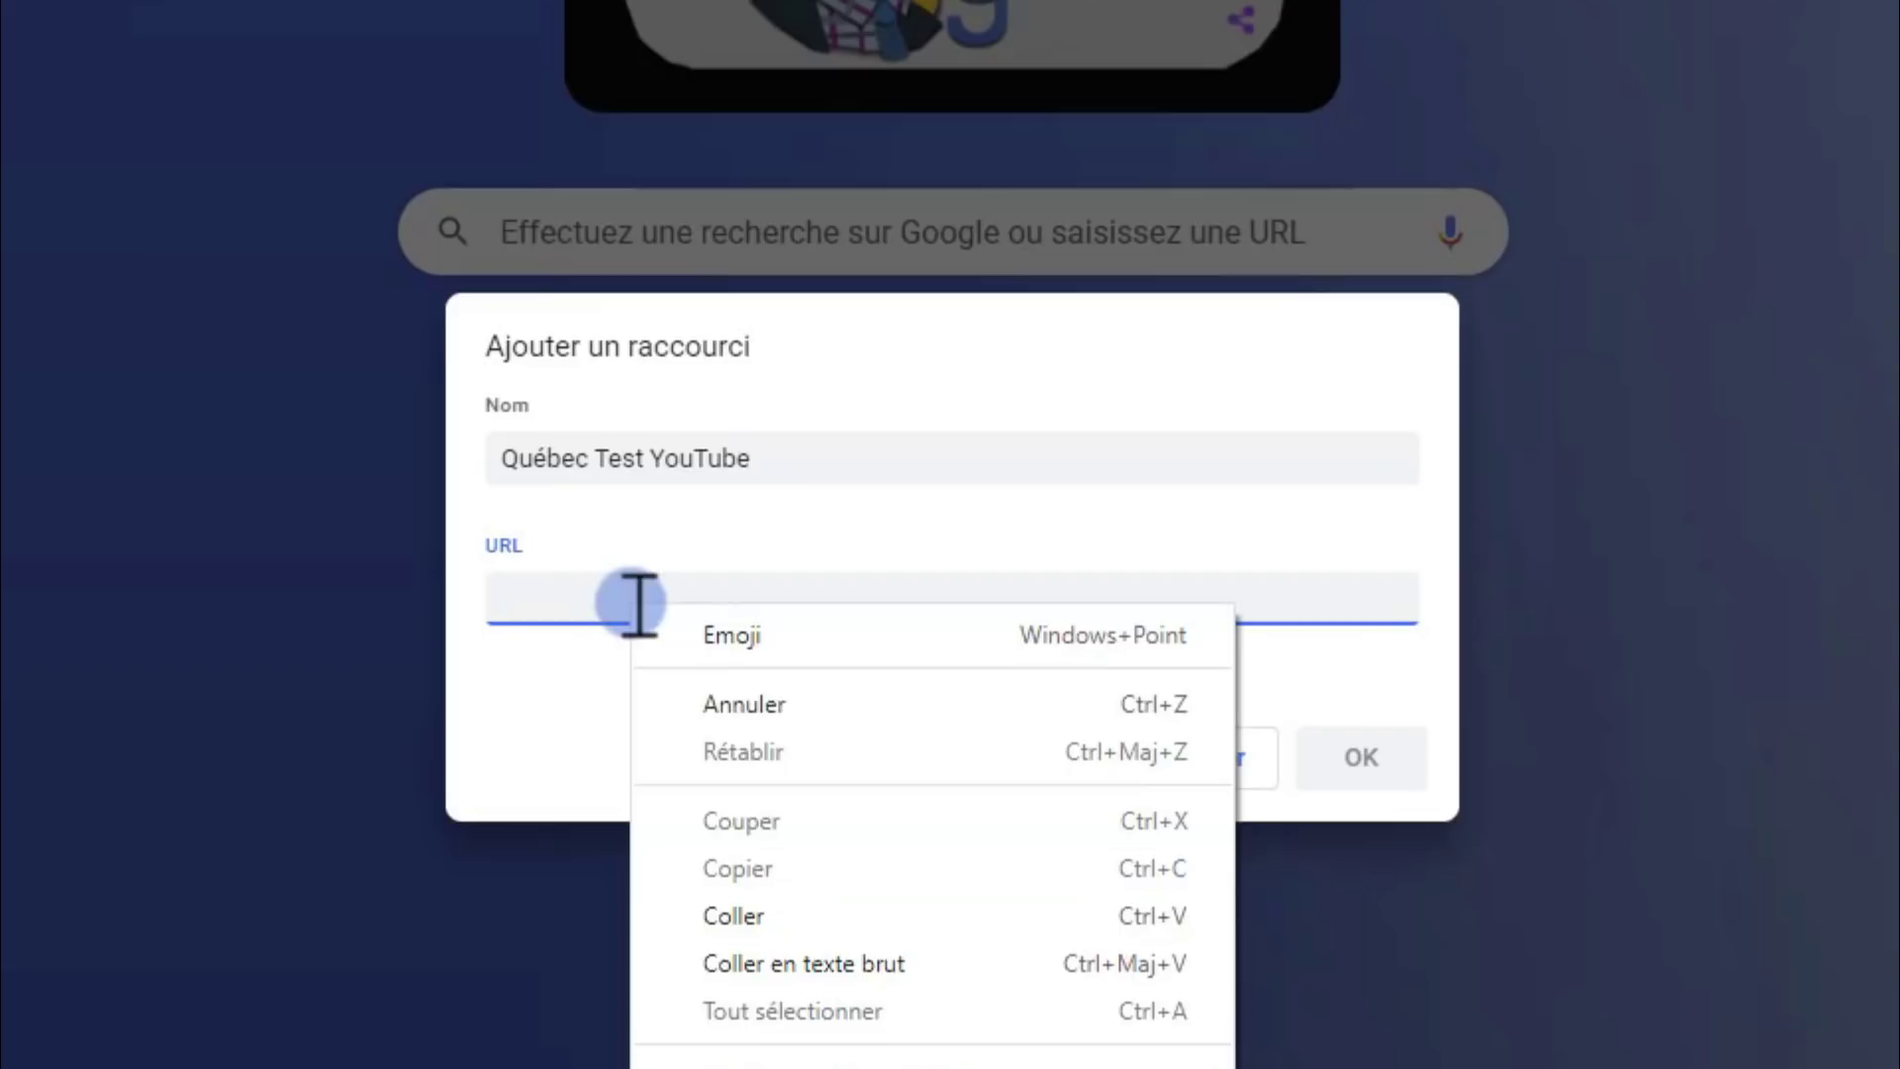
click(673, 916)
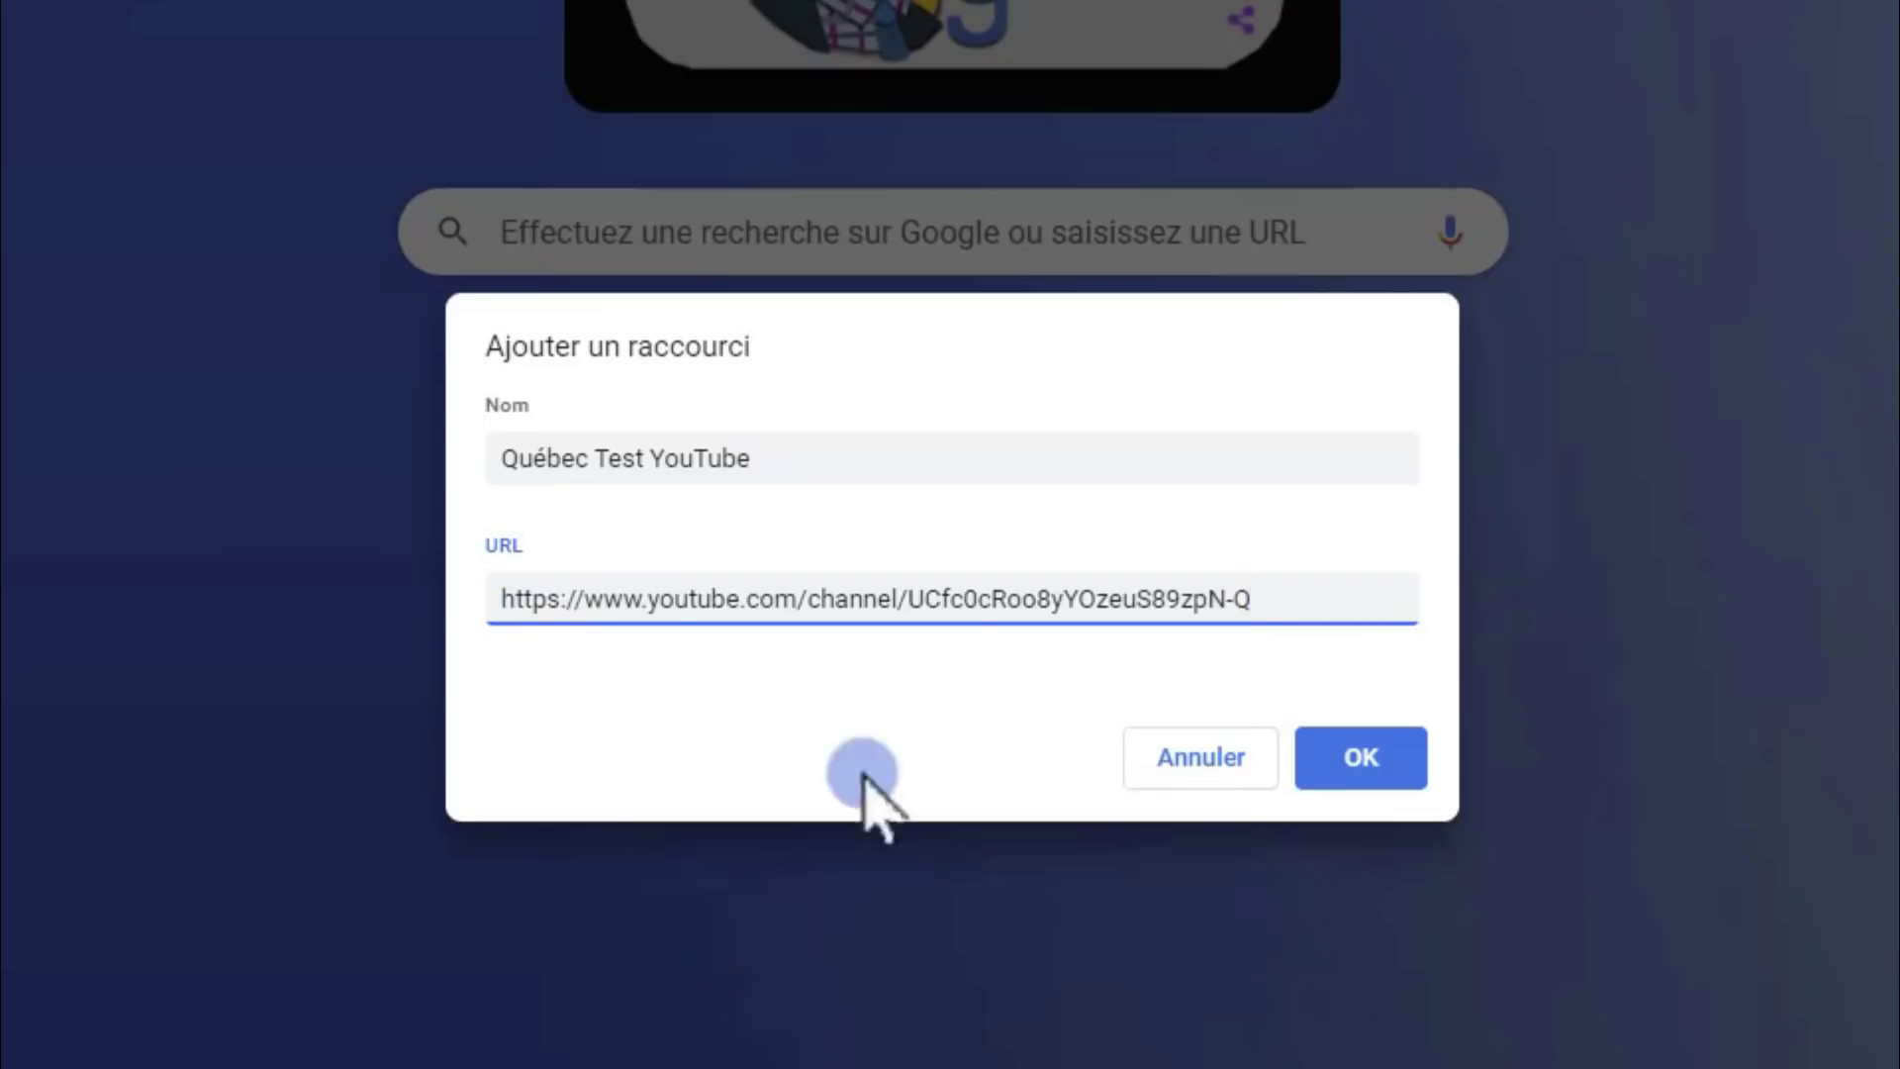
click(1358, 774)
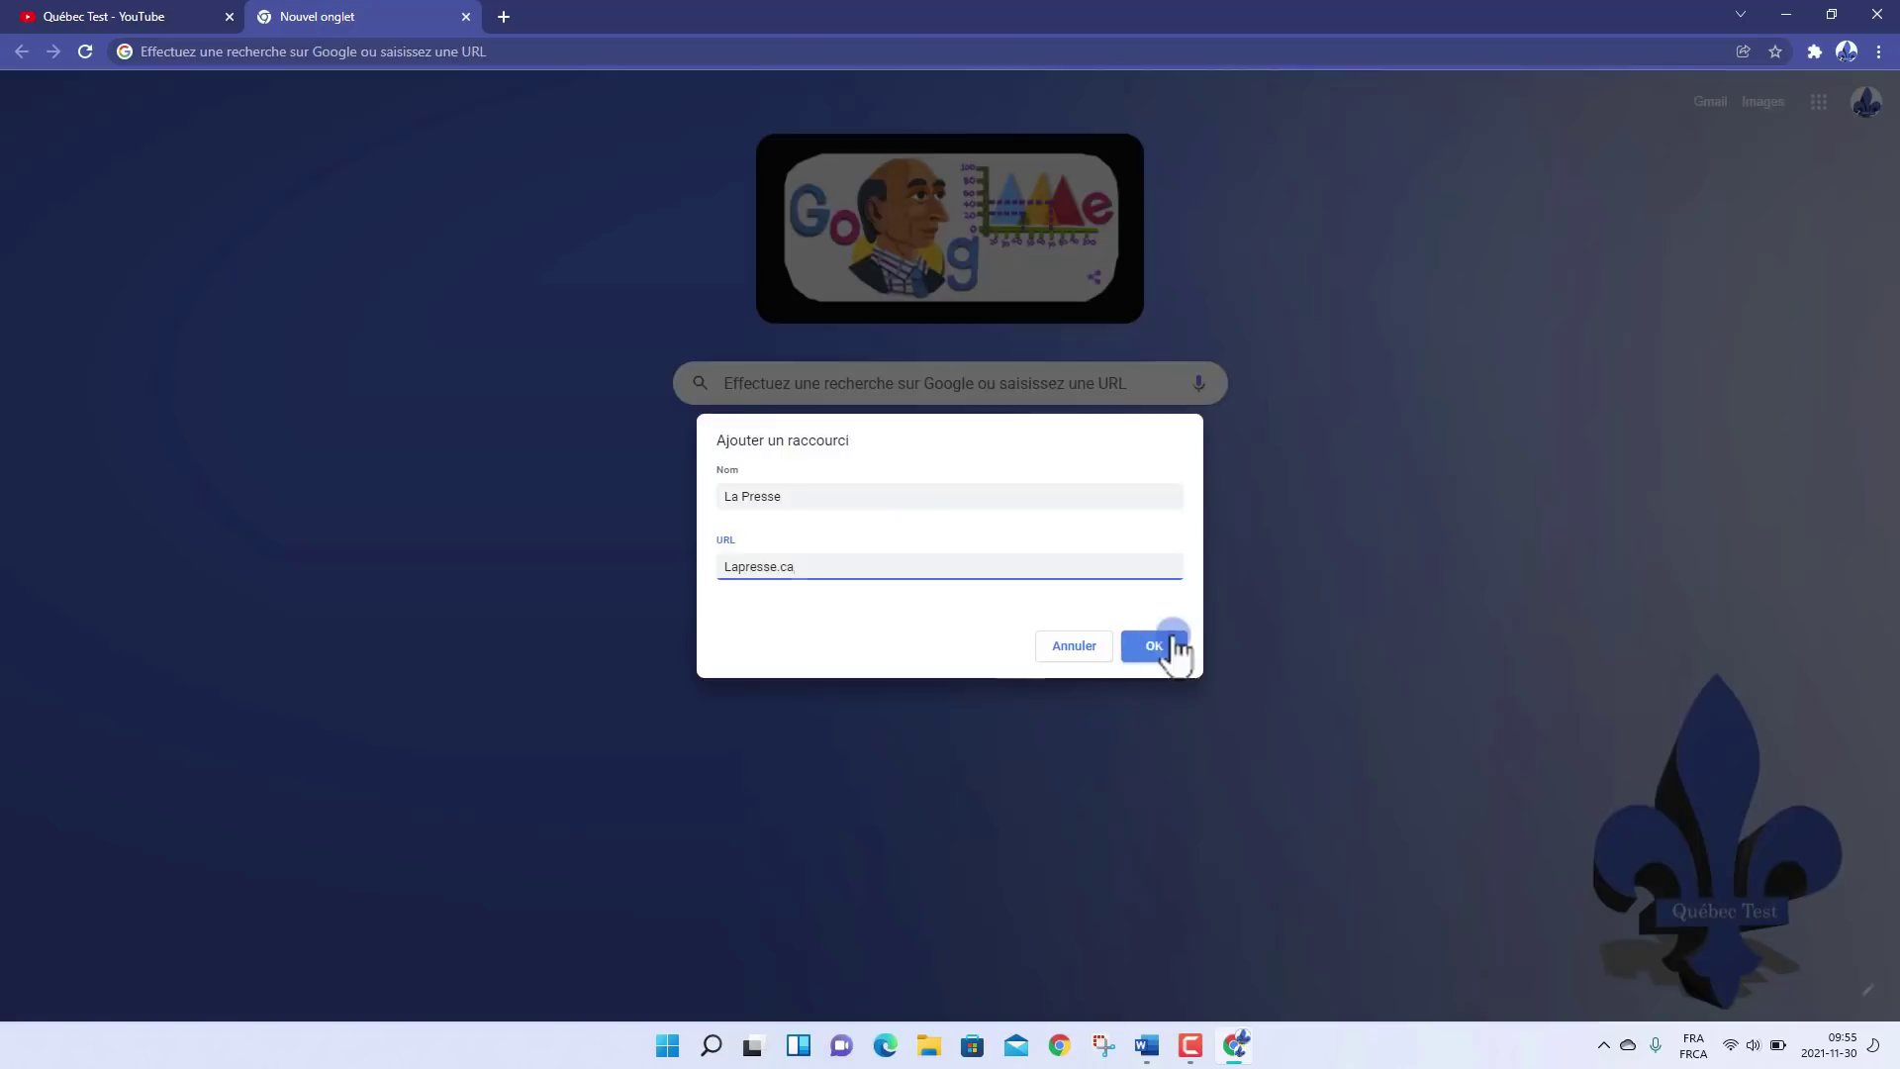
click(1170, 644)
click(1178, 649)
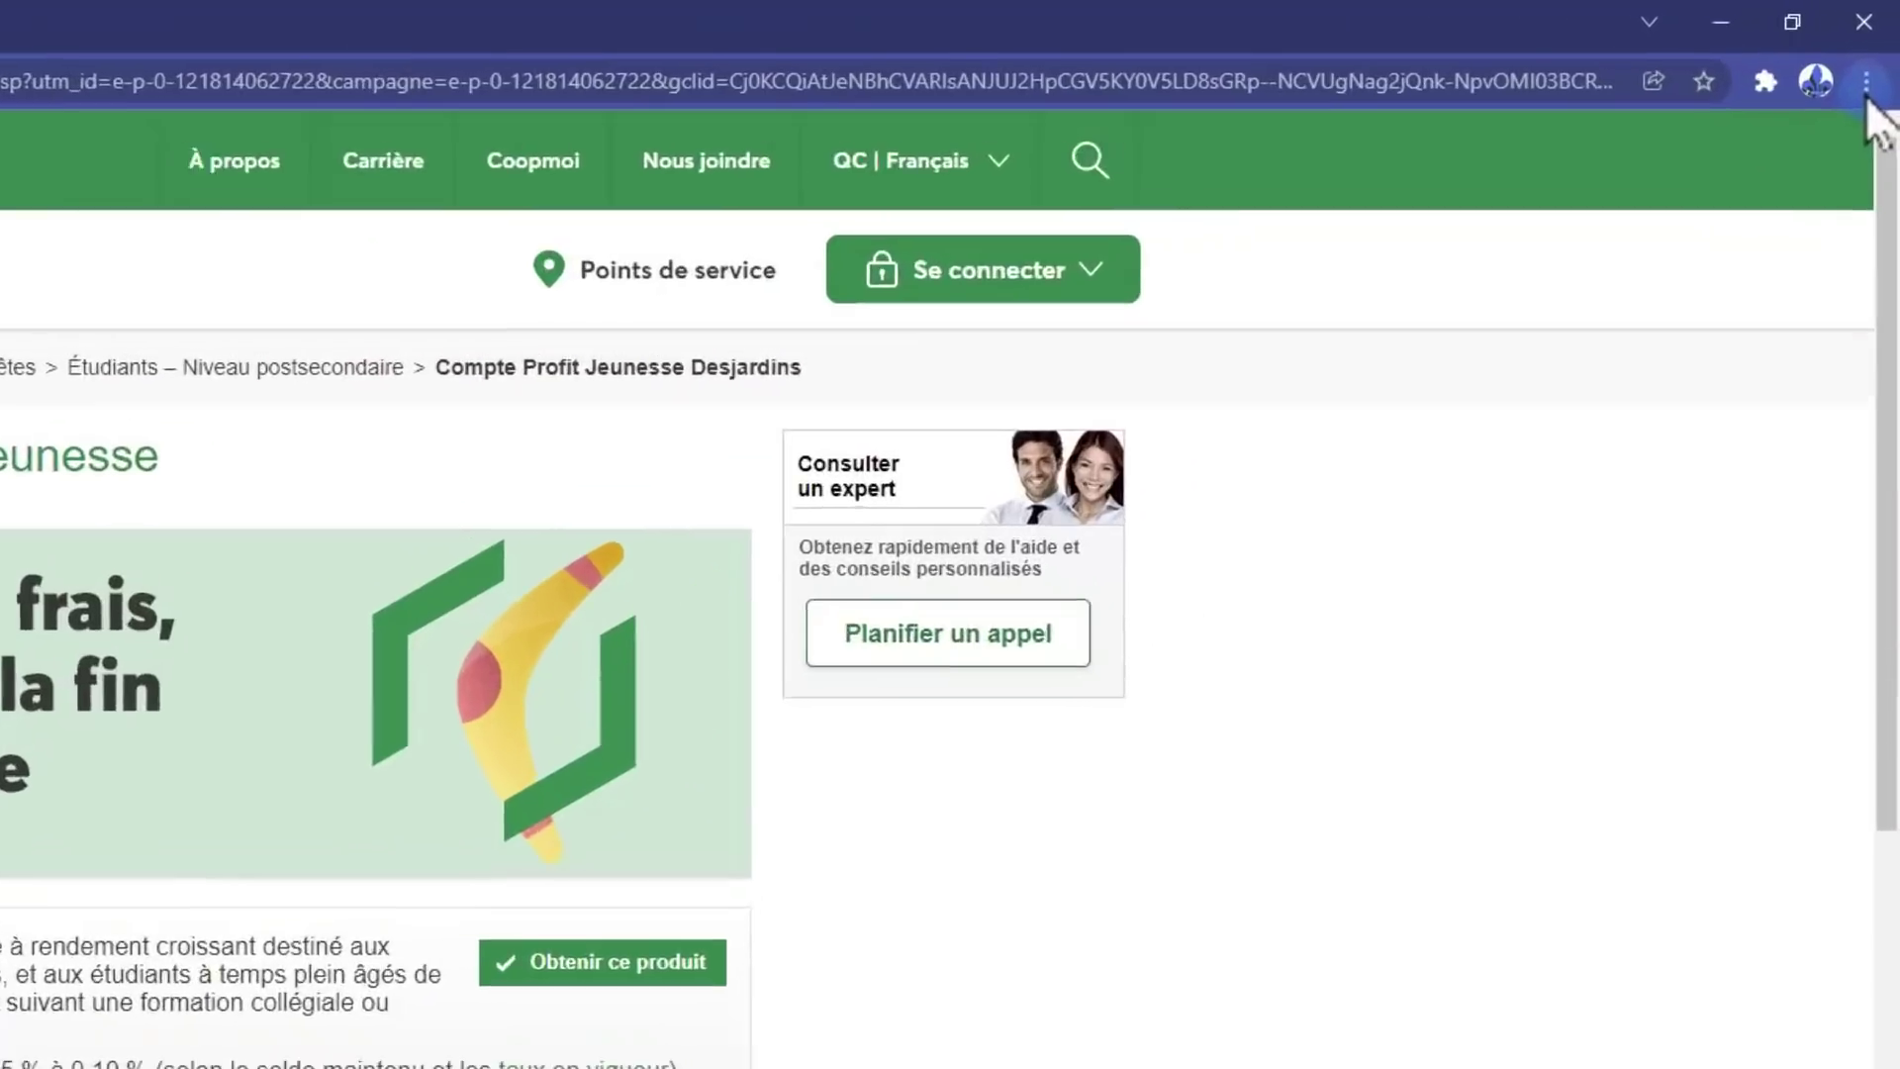
Step: Create a shortcut named Desjardins for the current web page and move its icon into the open area of the desktop
click(1879, 59)
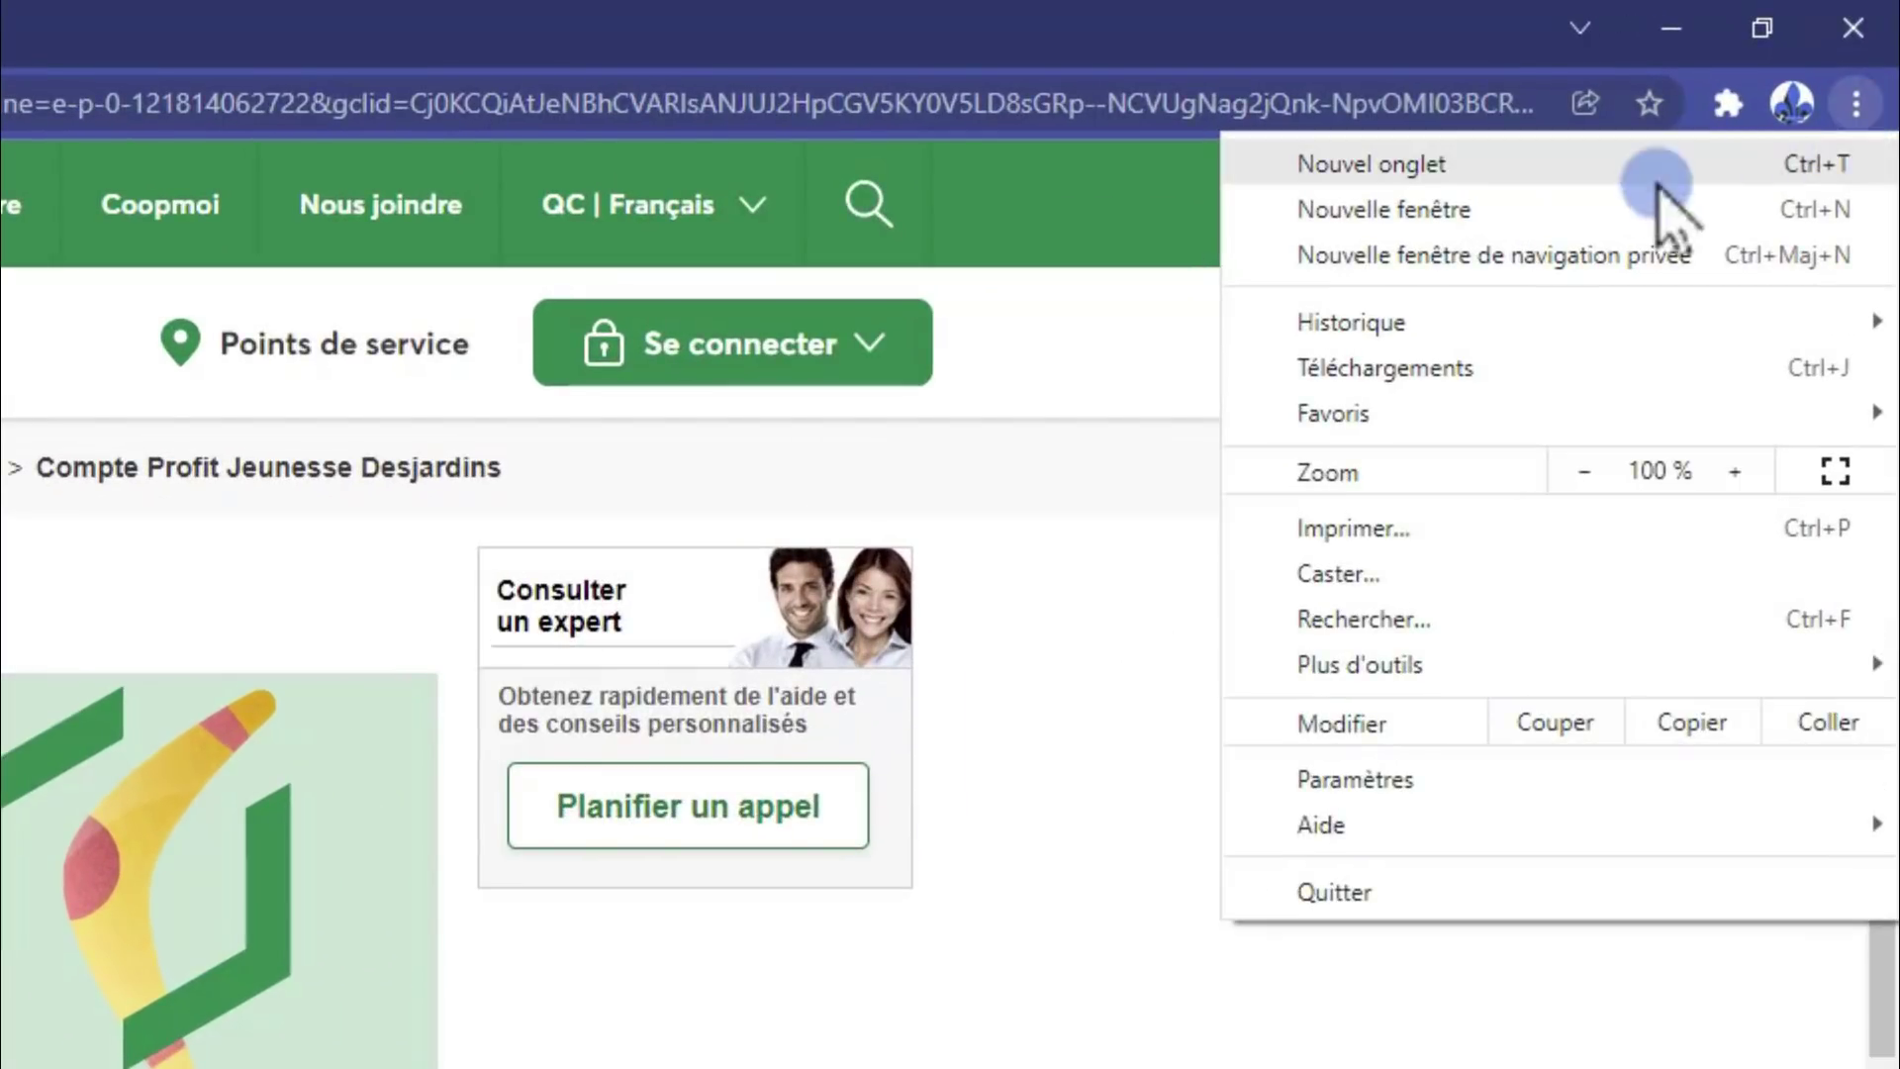
mouse_move(1373, 669)
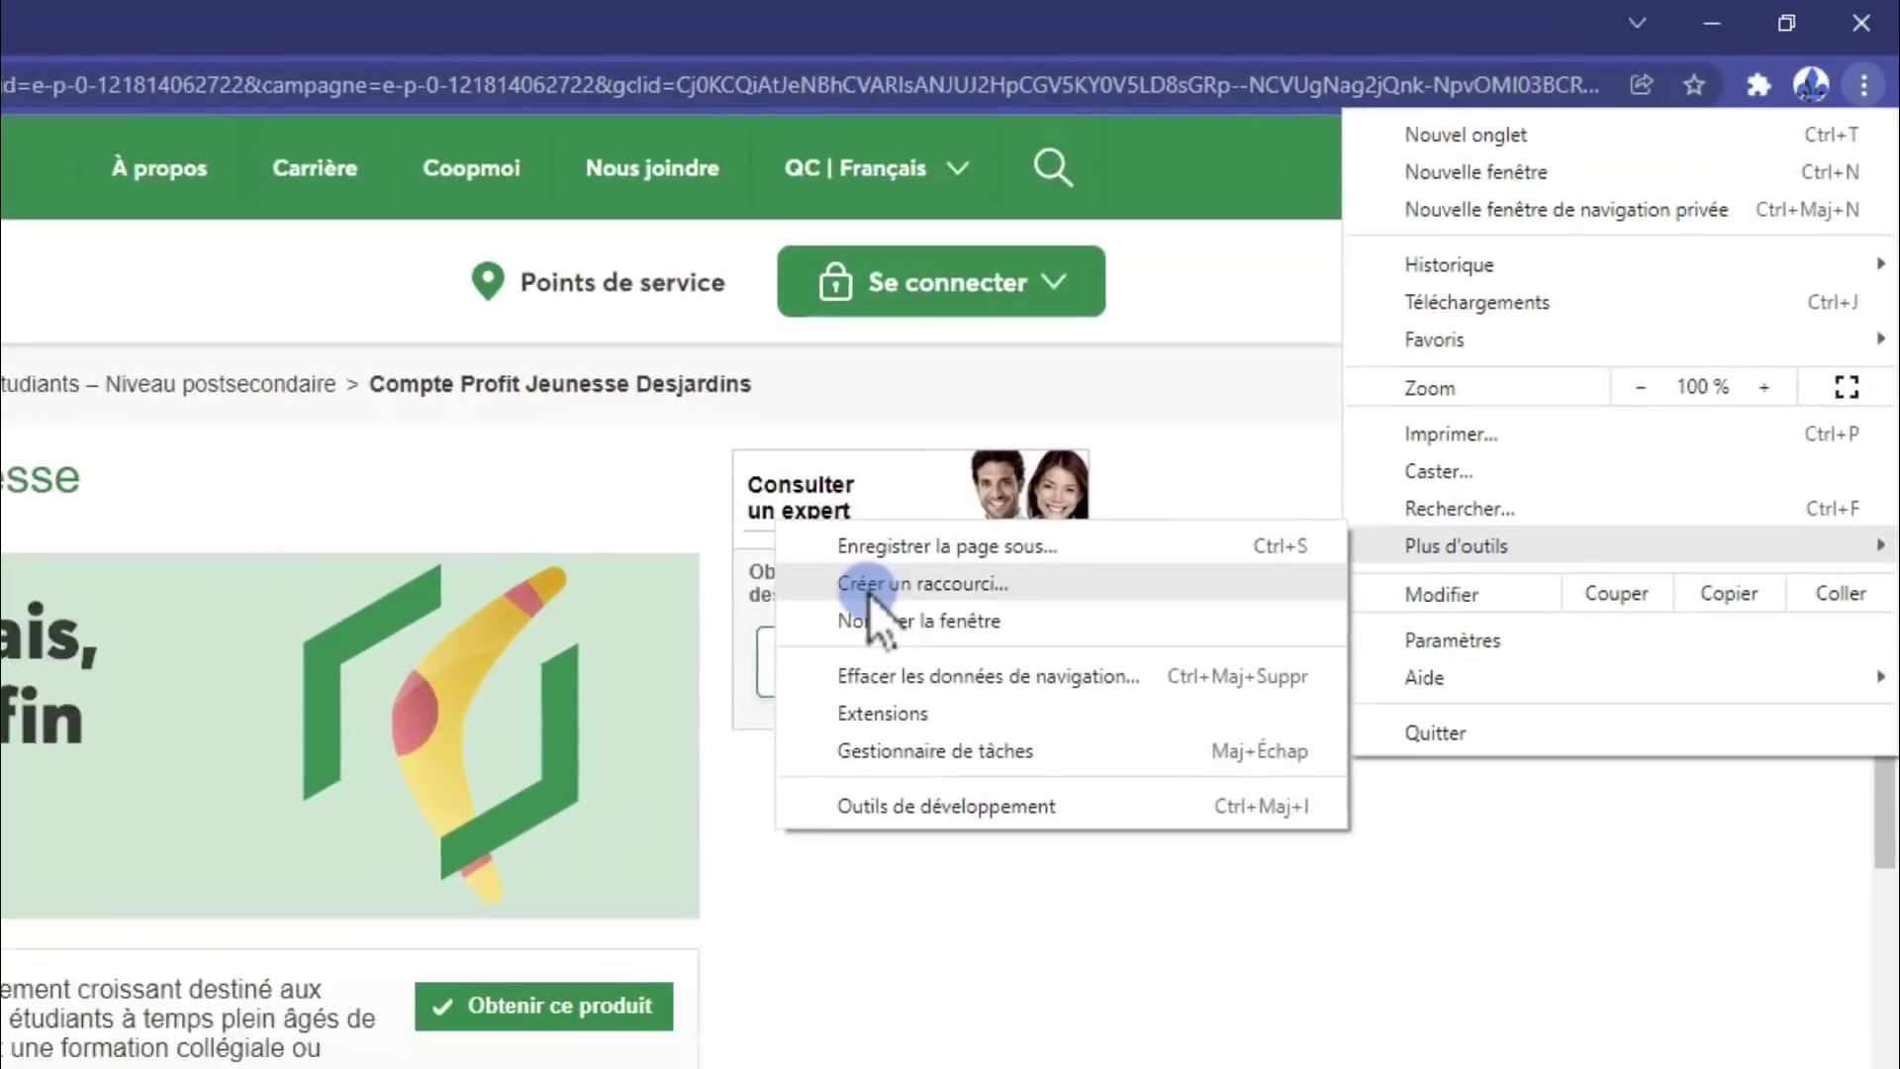
click(644, 710)
text(Desjardins)
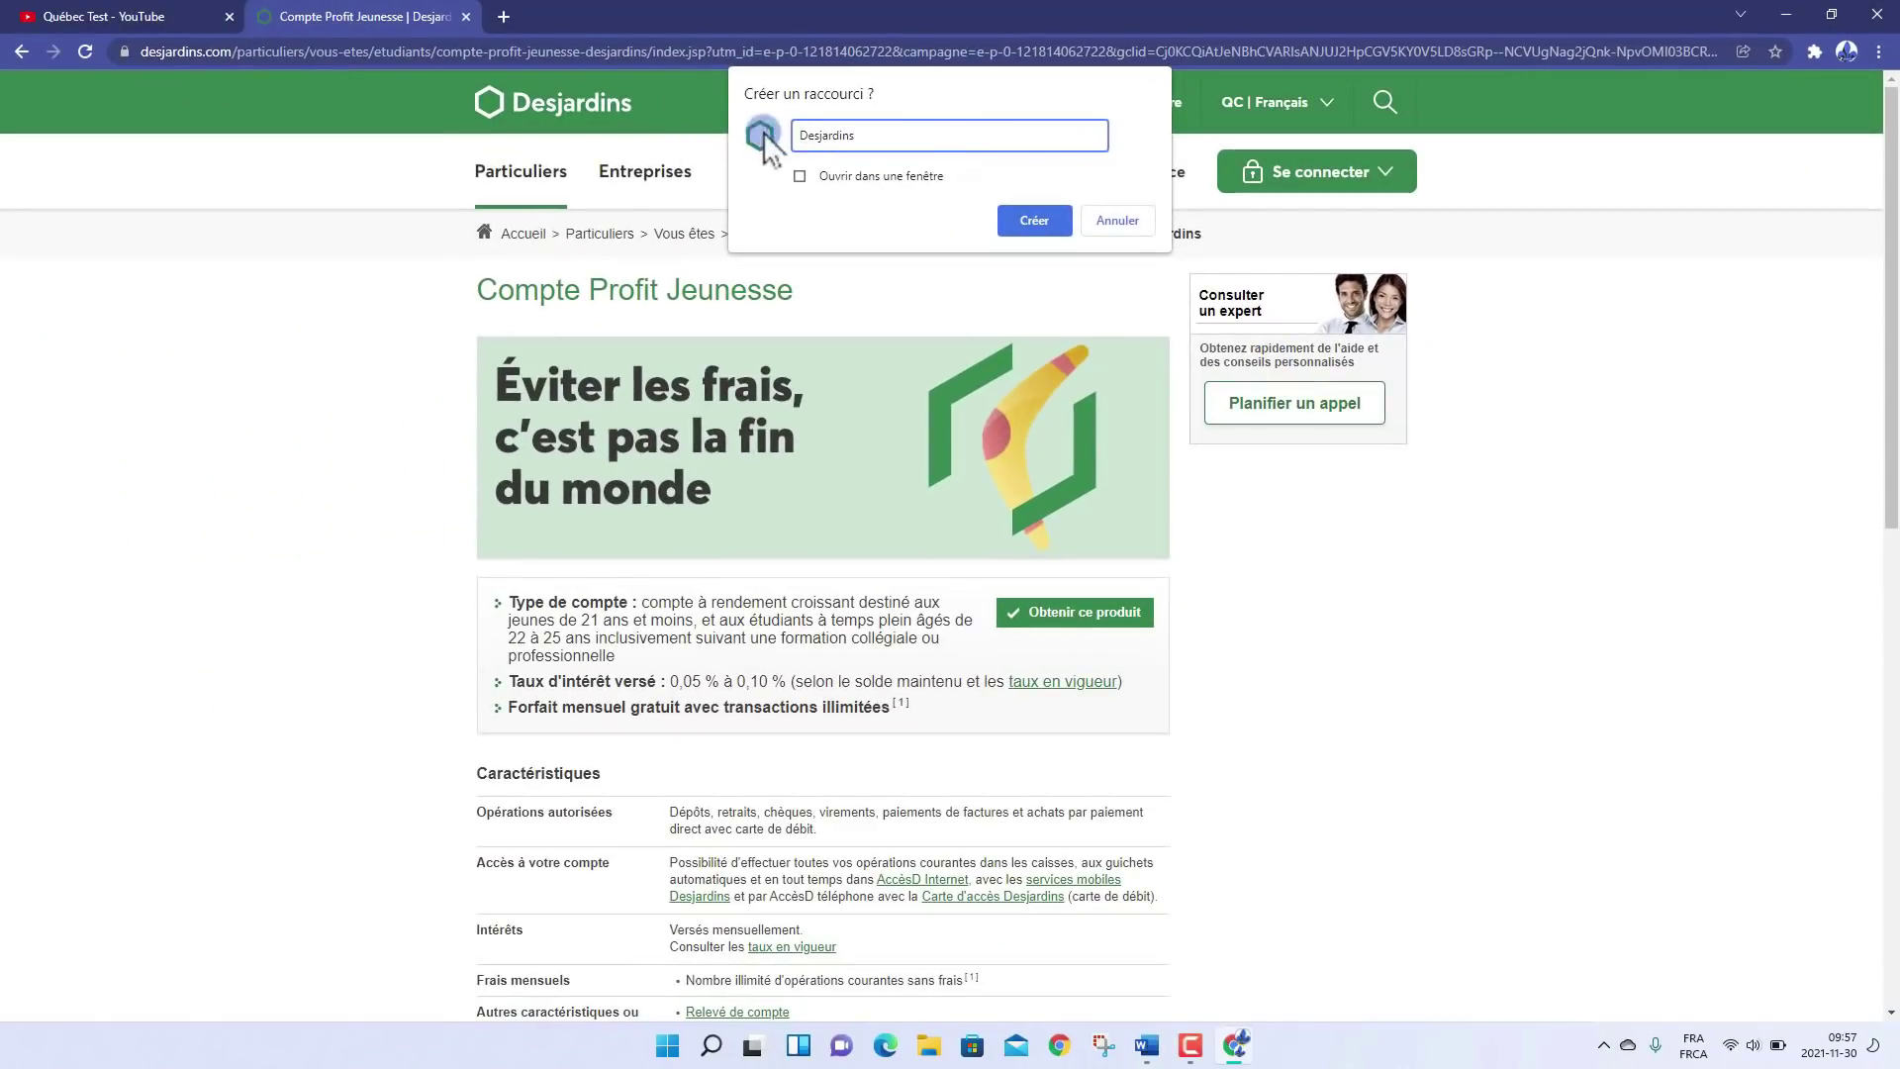
click(1034, 220)
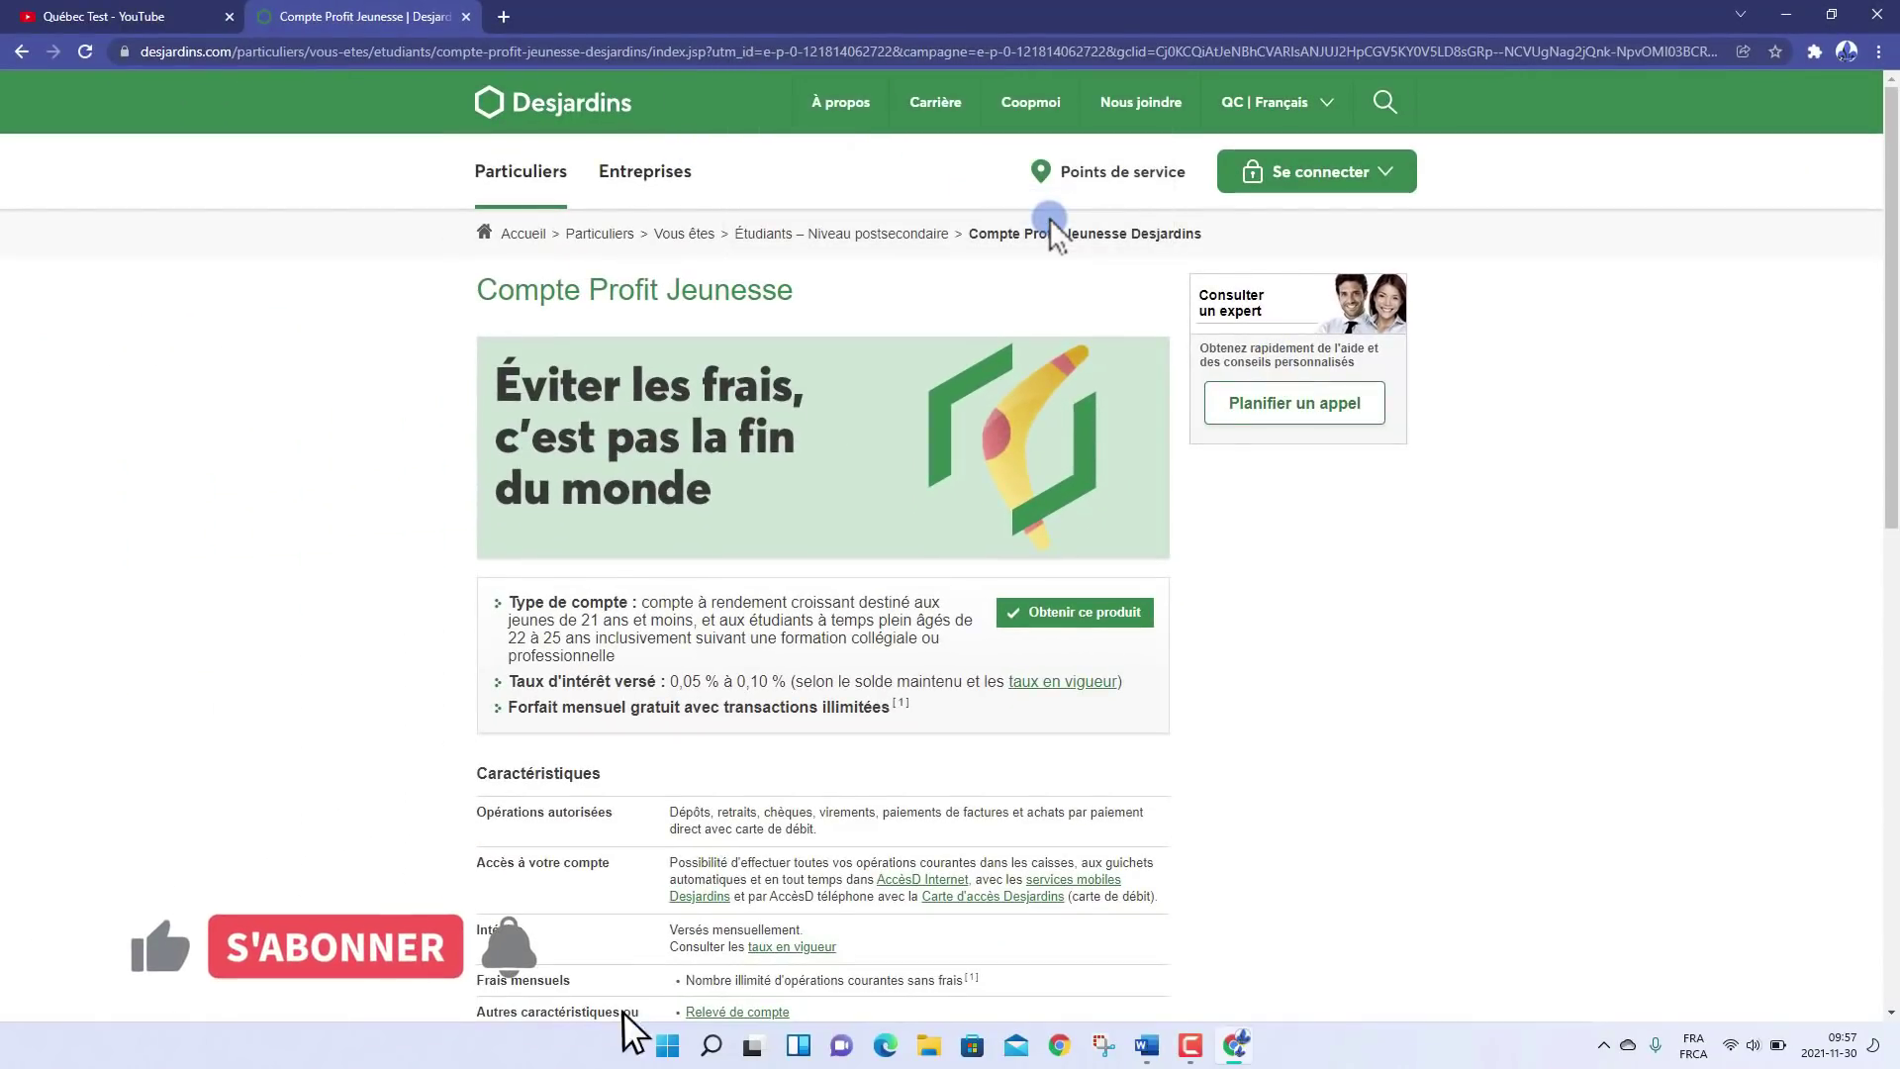
click(1798, 14)
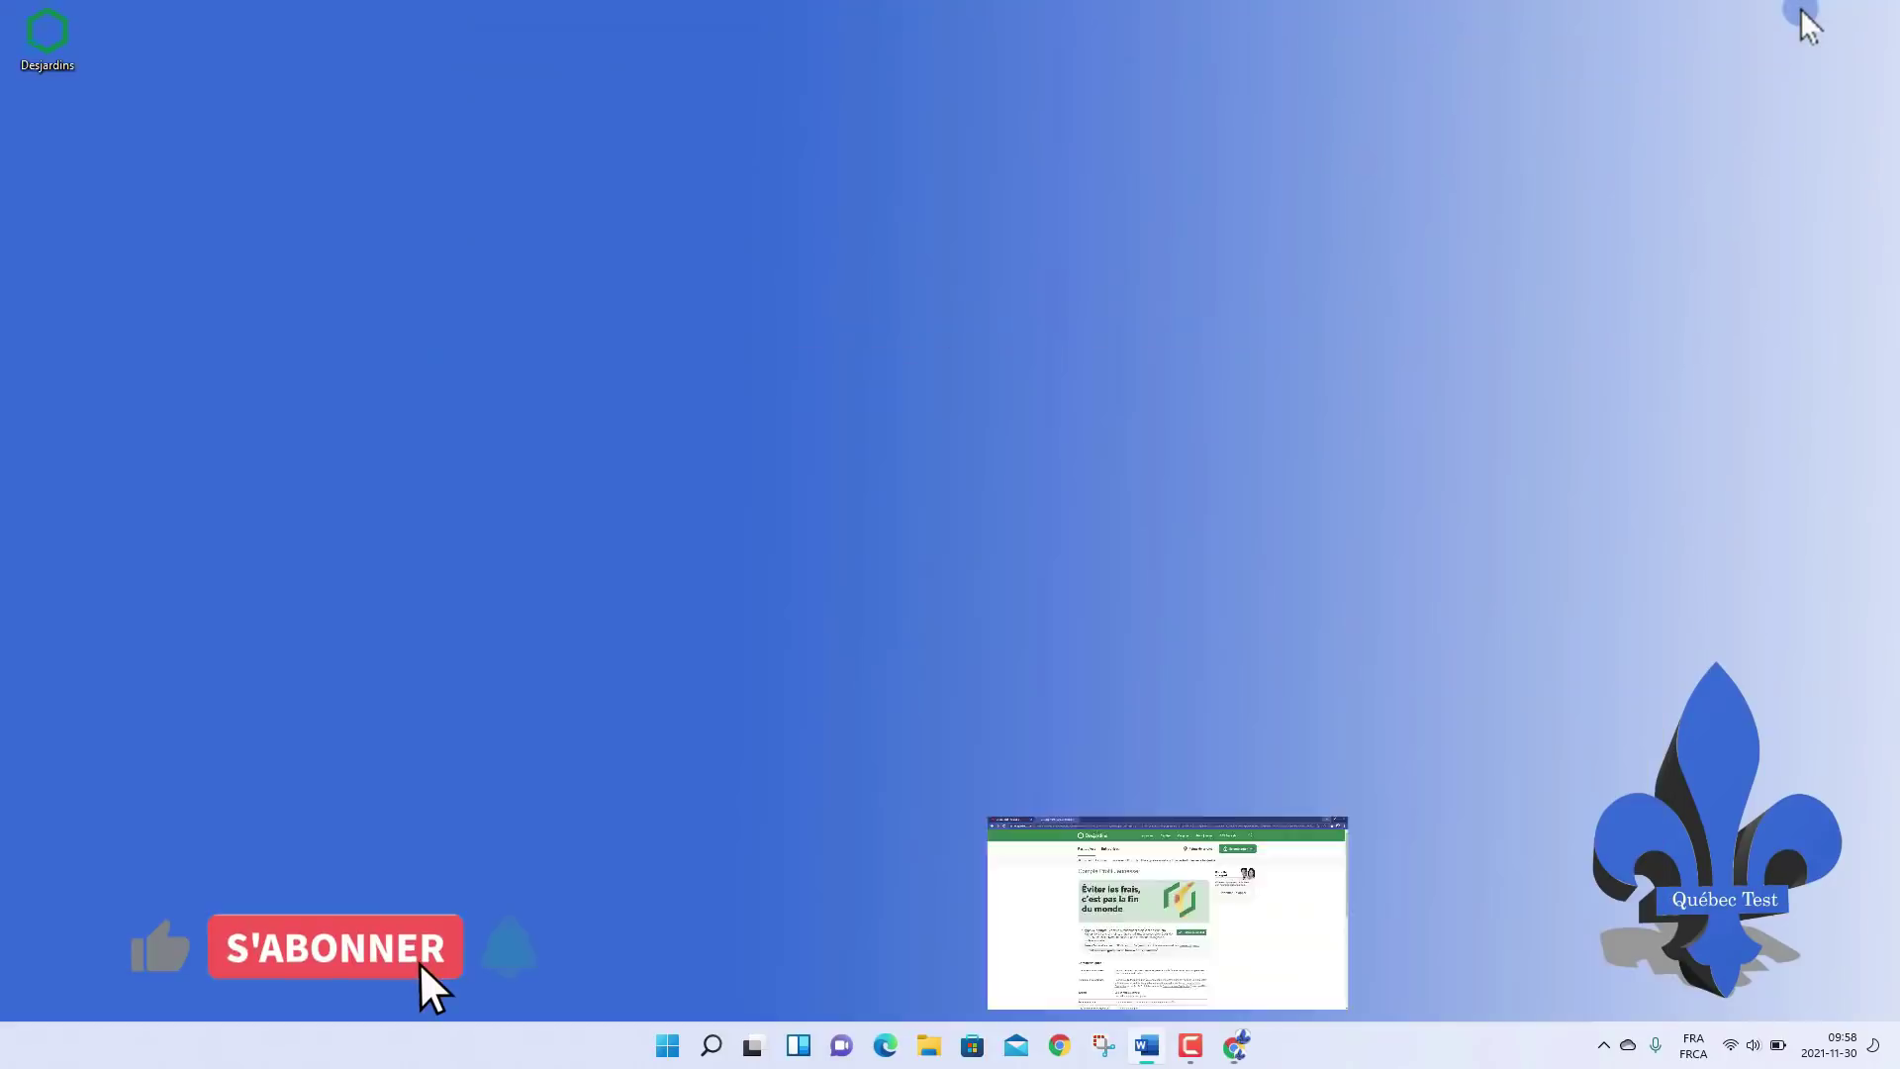
drag(57, 52, 722, 253)
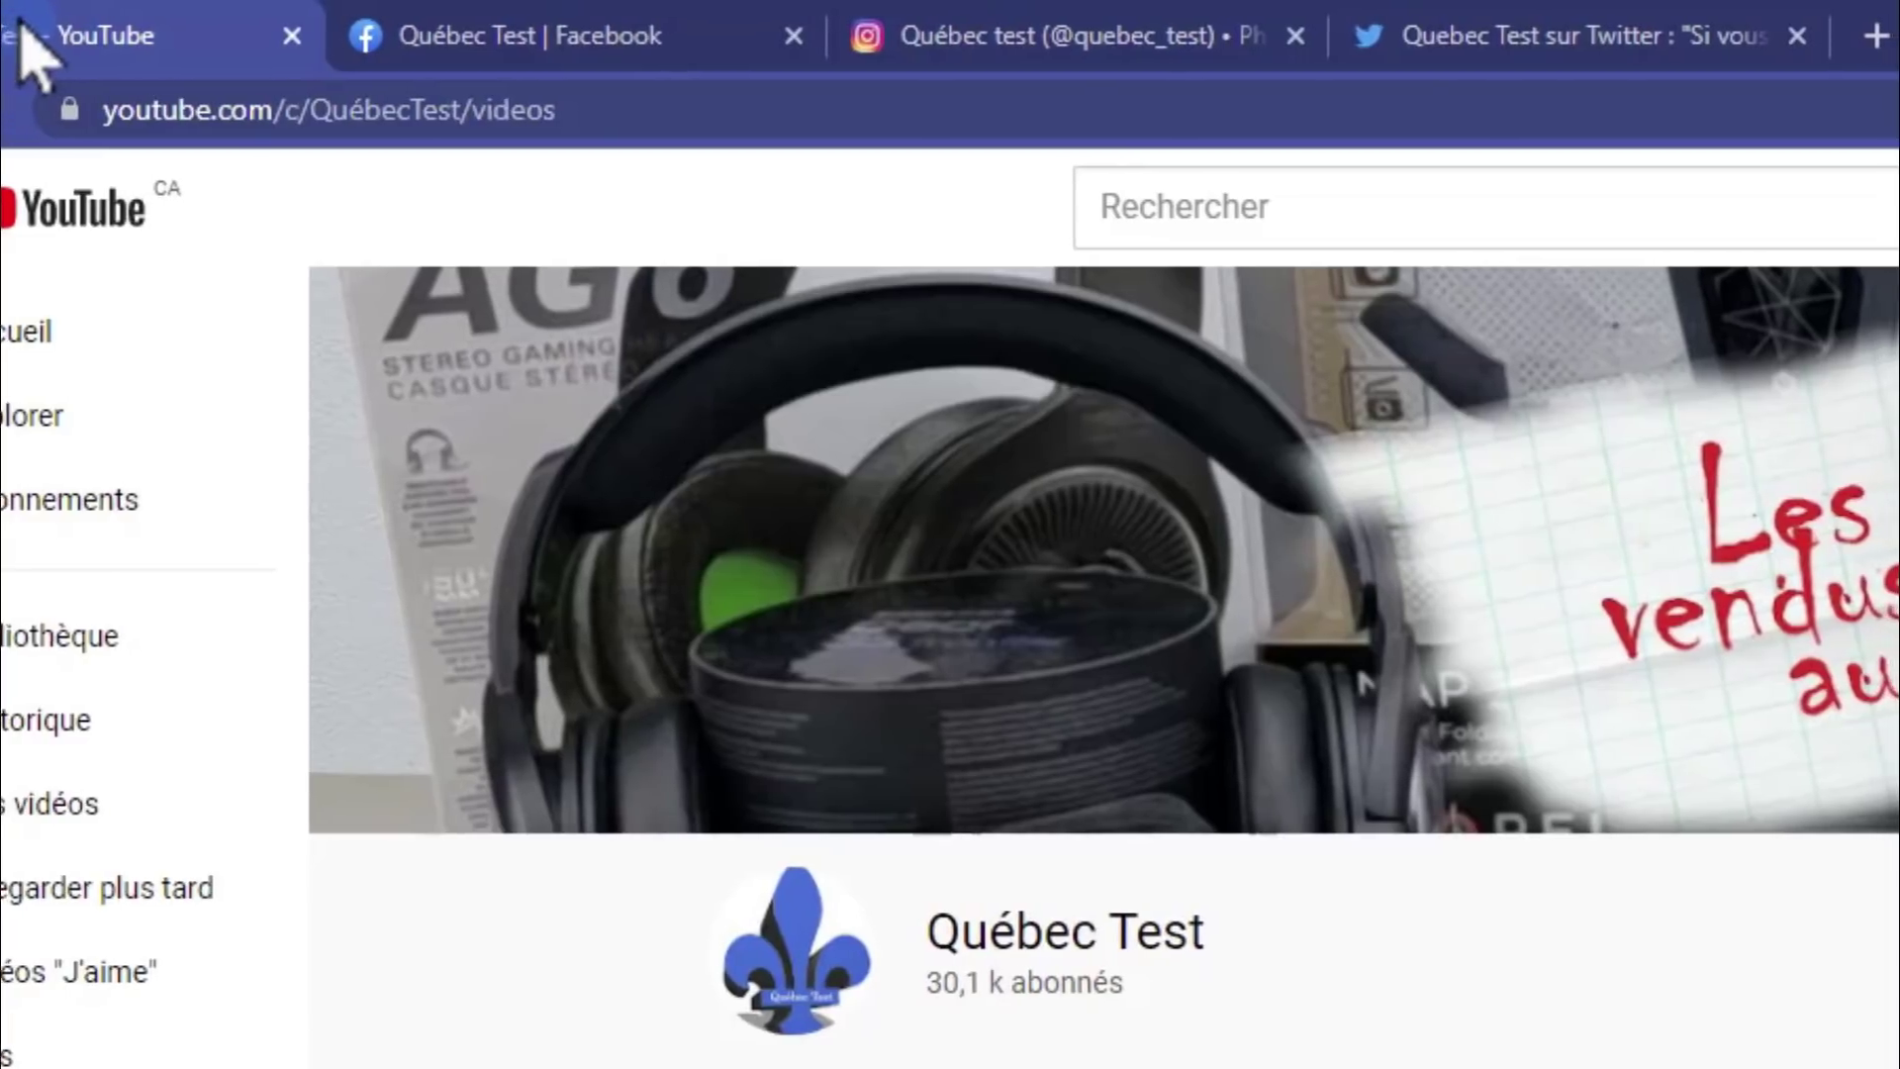
Step: Look through the open Québec Test pages on Facebook, Instagram and Twitter
click(606, 40)
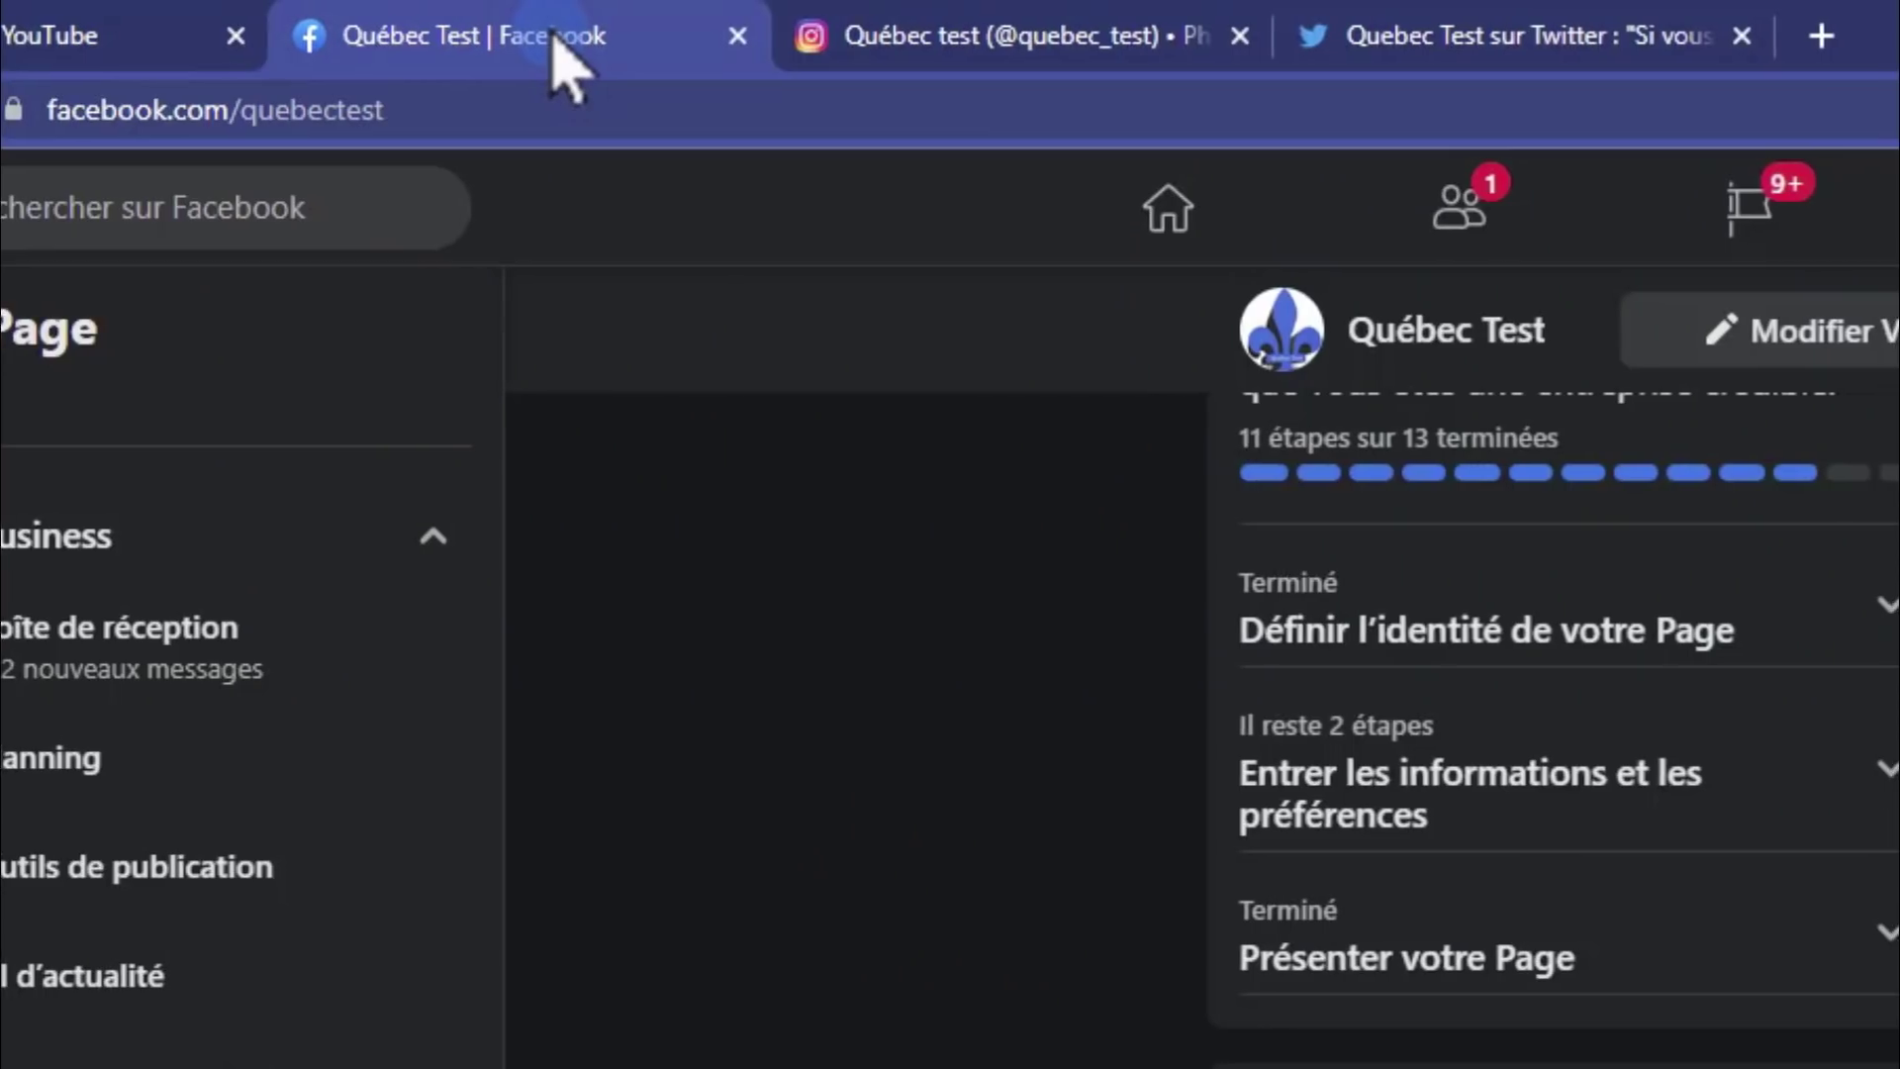
scroll(1583, 920, down, 7)
scroll(1559, 965, up, 5)
scroll(1547, 967, down, 15)
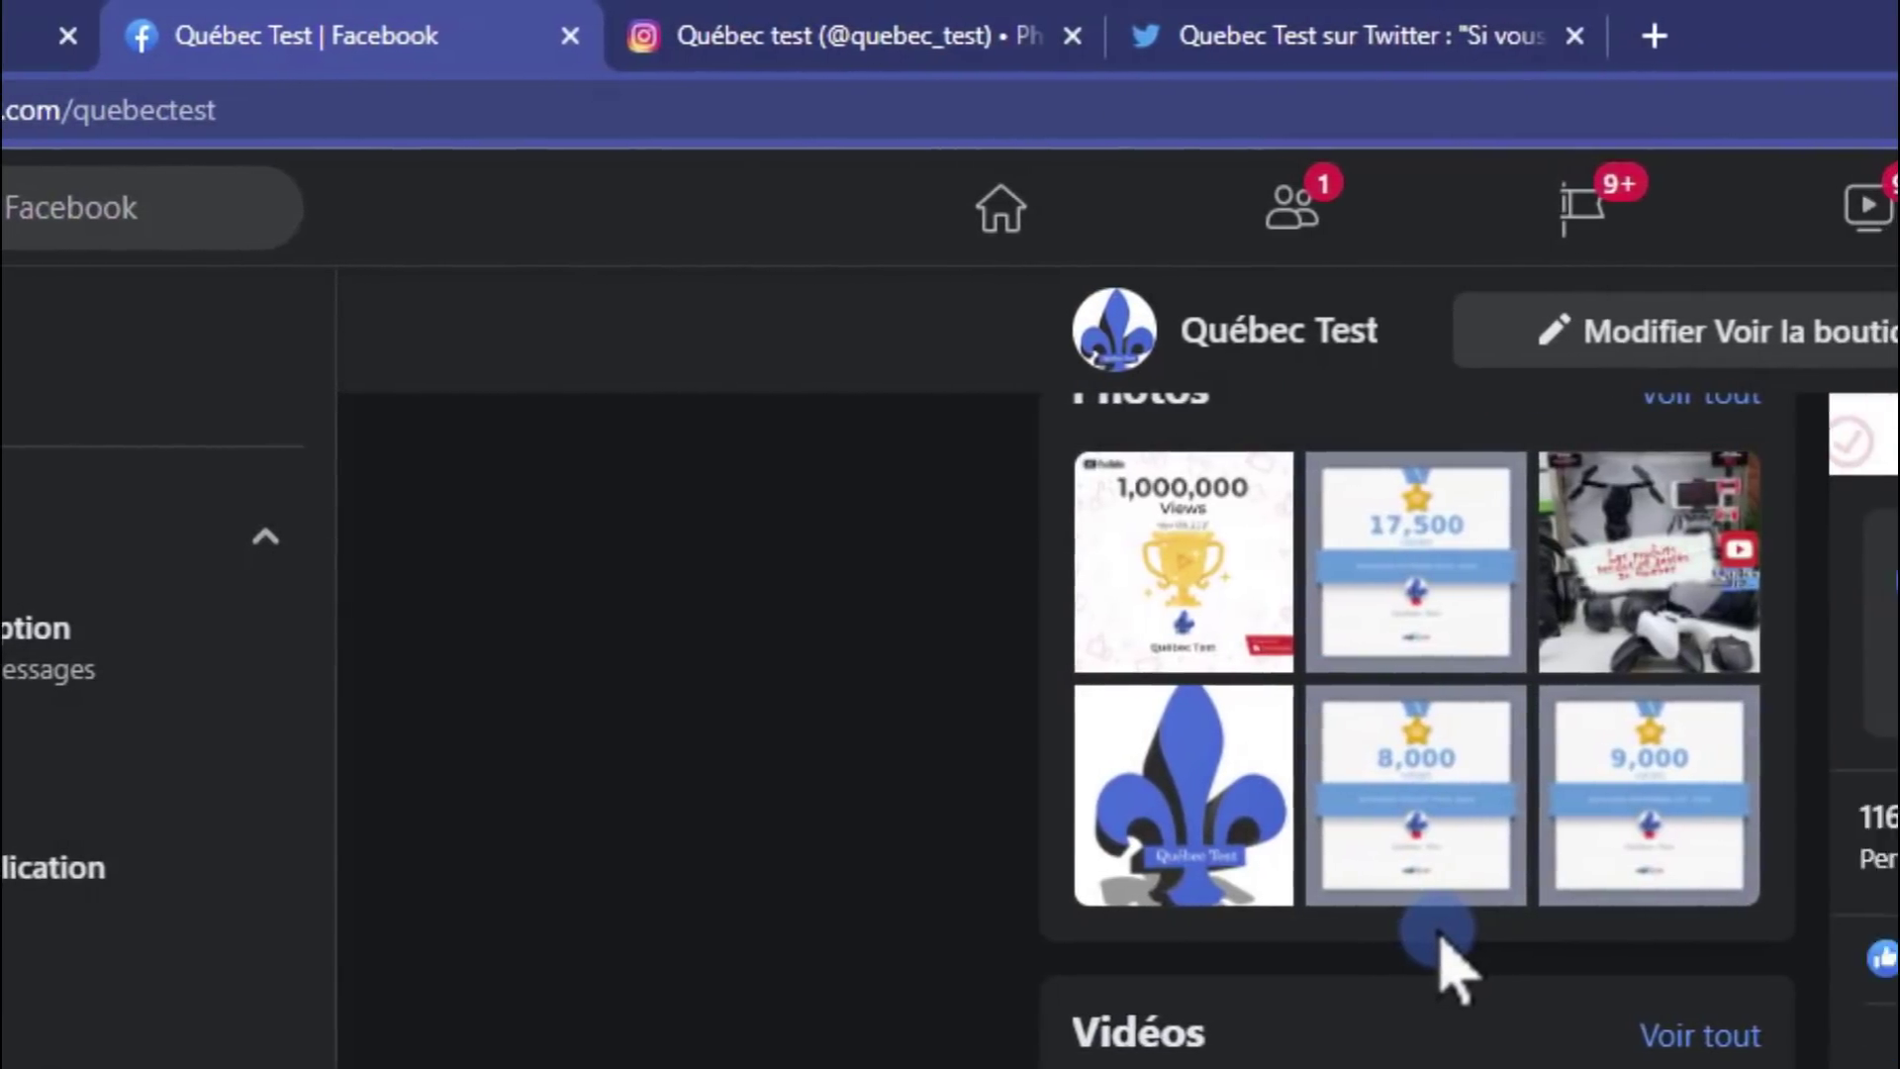
scroll(1441, 955, up, 12)
click(727, 34)
scroll(861, 832, down, 15)
scroll(830, 837, down, 12)
scroll(980, 326, up, 4)
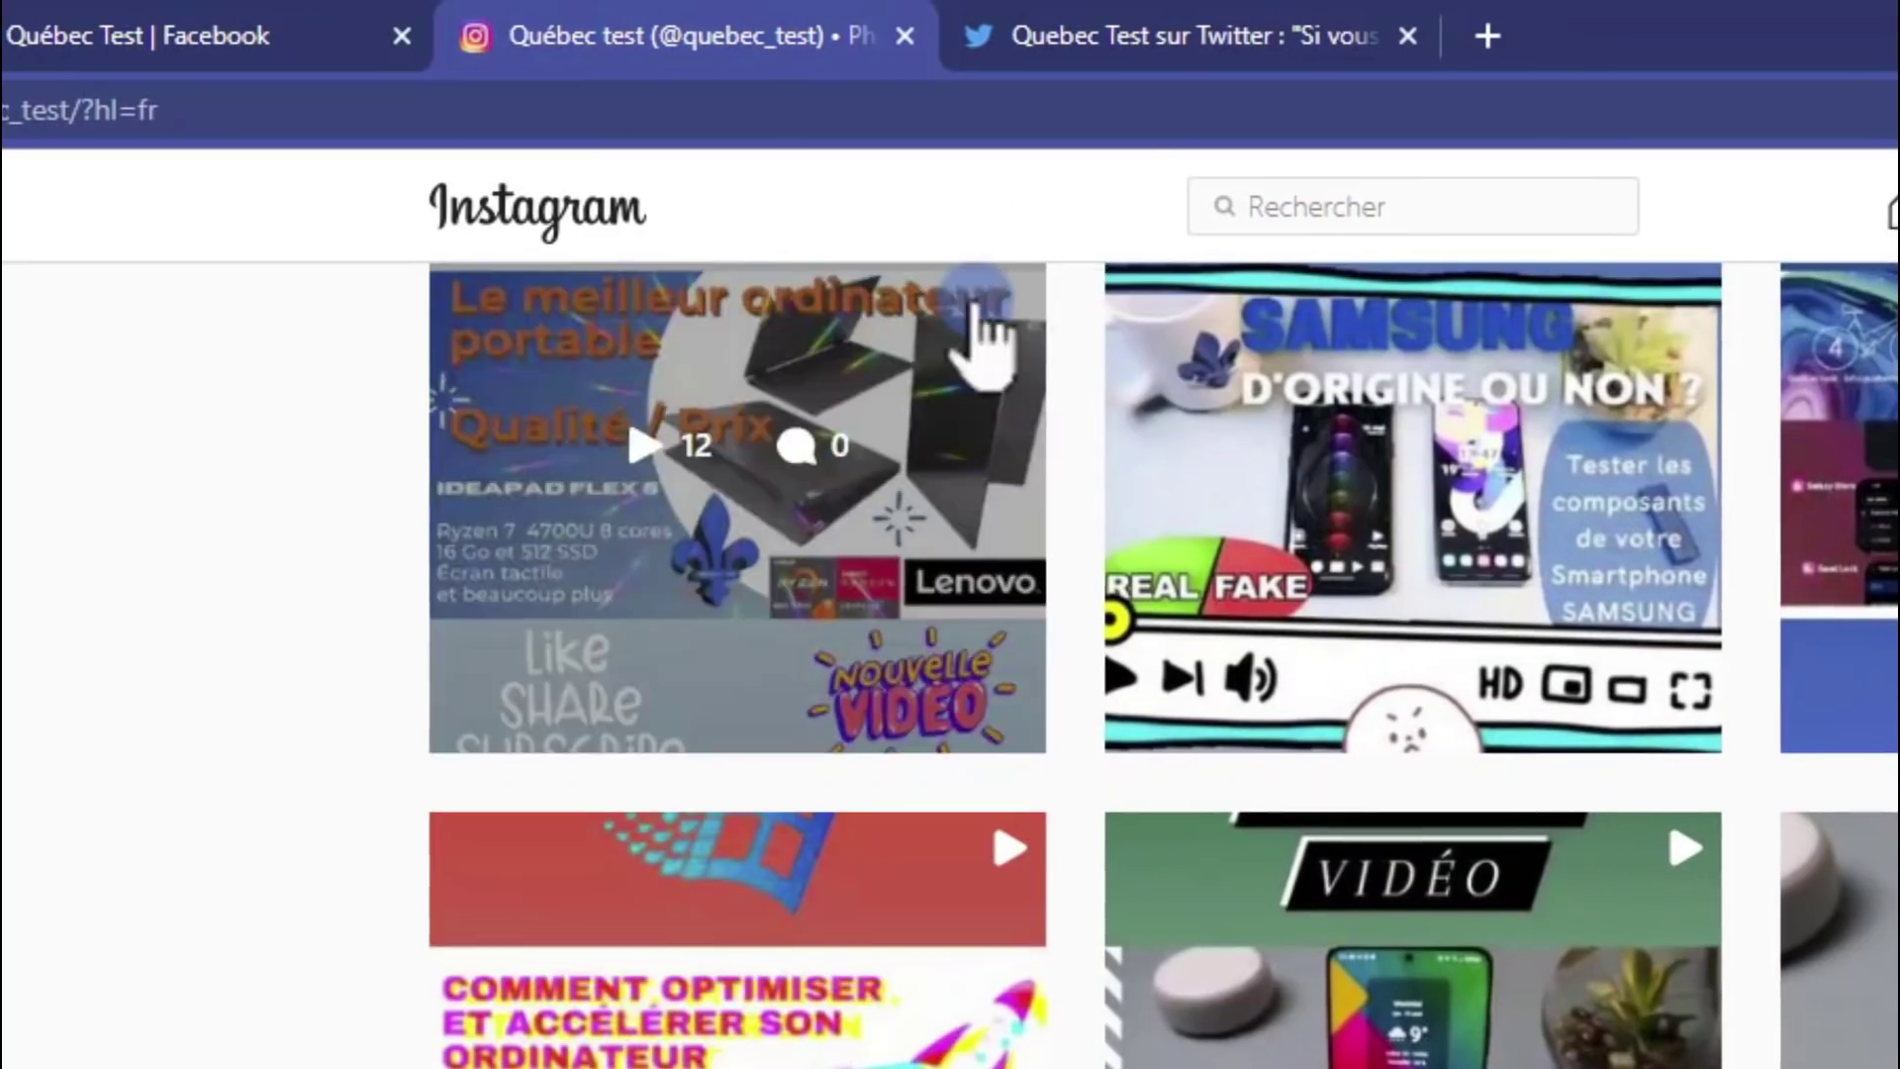
click(1089, 35)
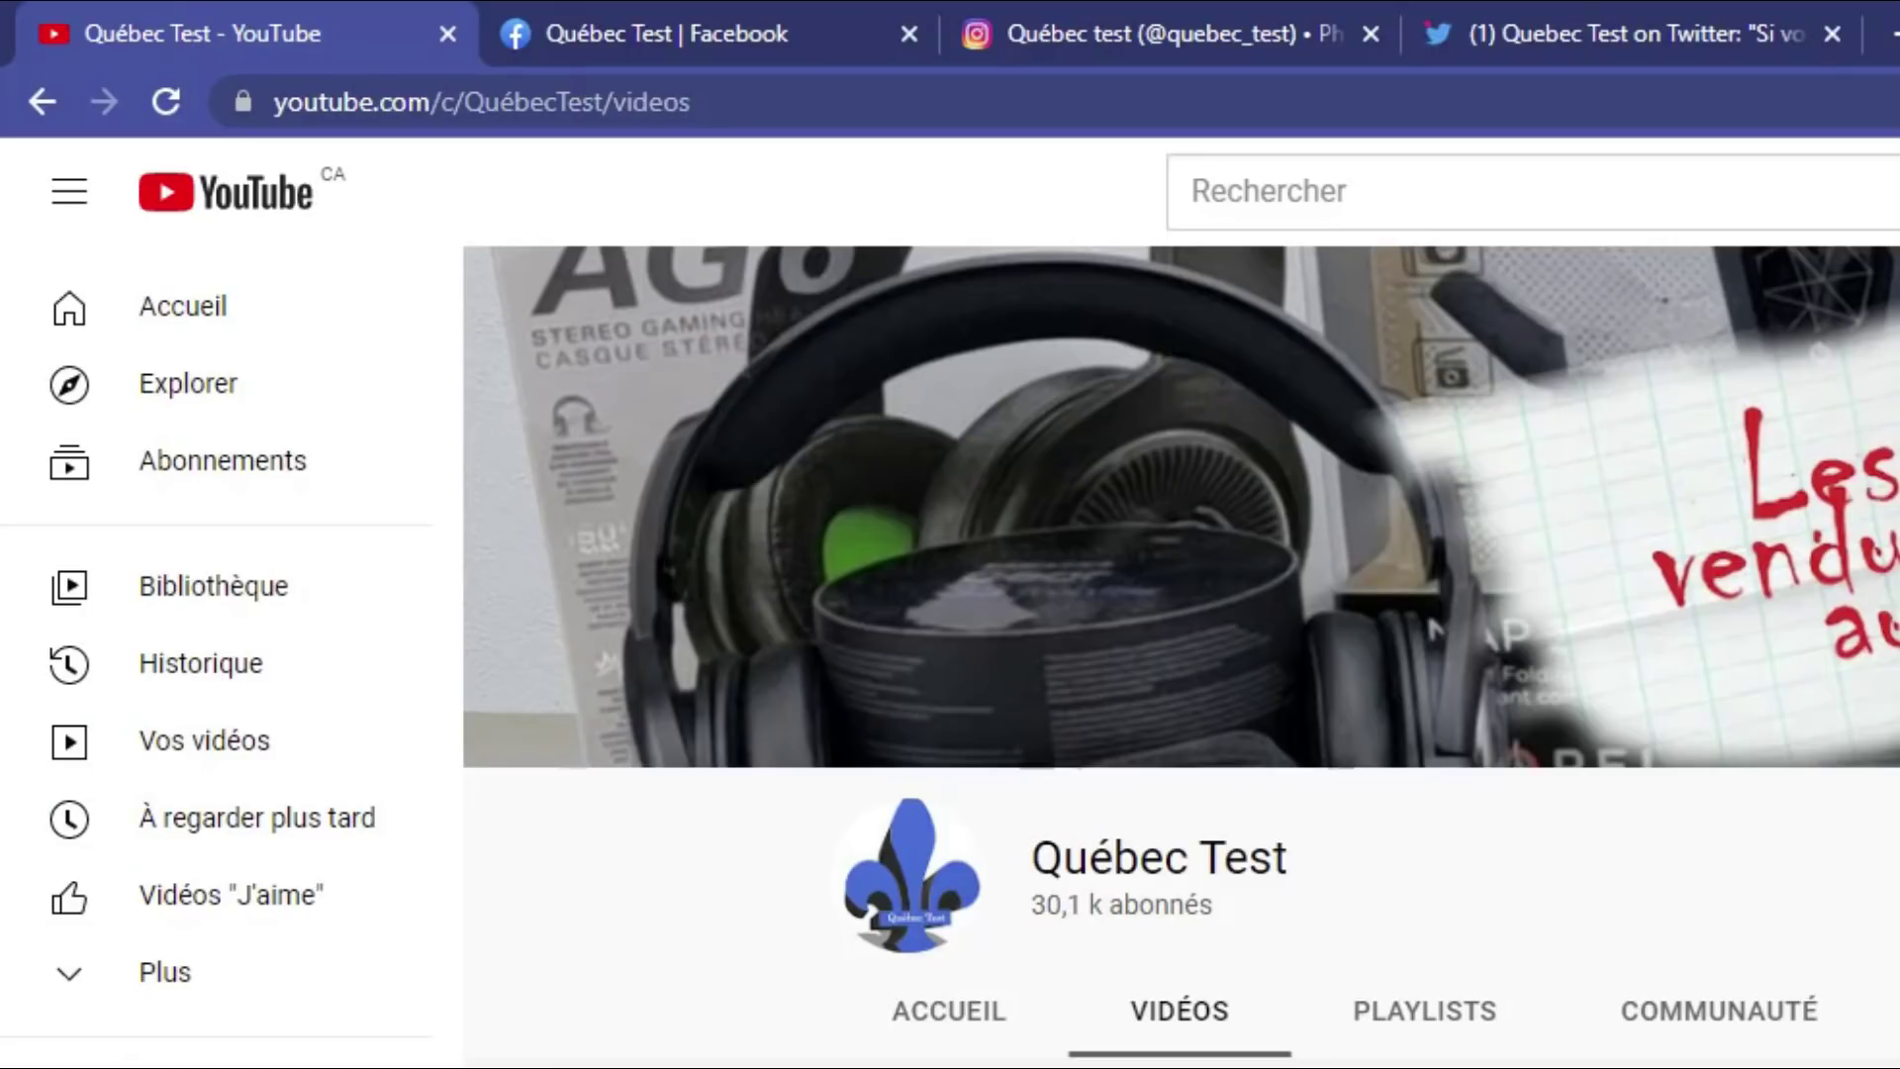
Step: Pin the YouTube, Facebook, Instagram and Twitter tabs
right_click(330, 50)
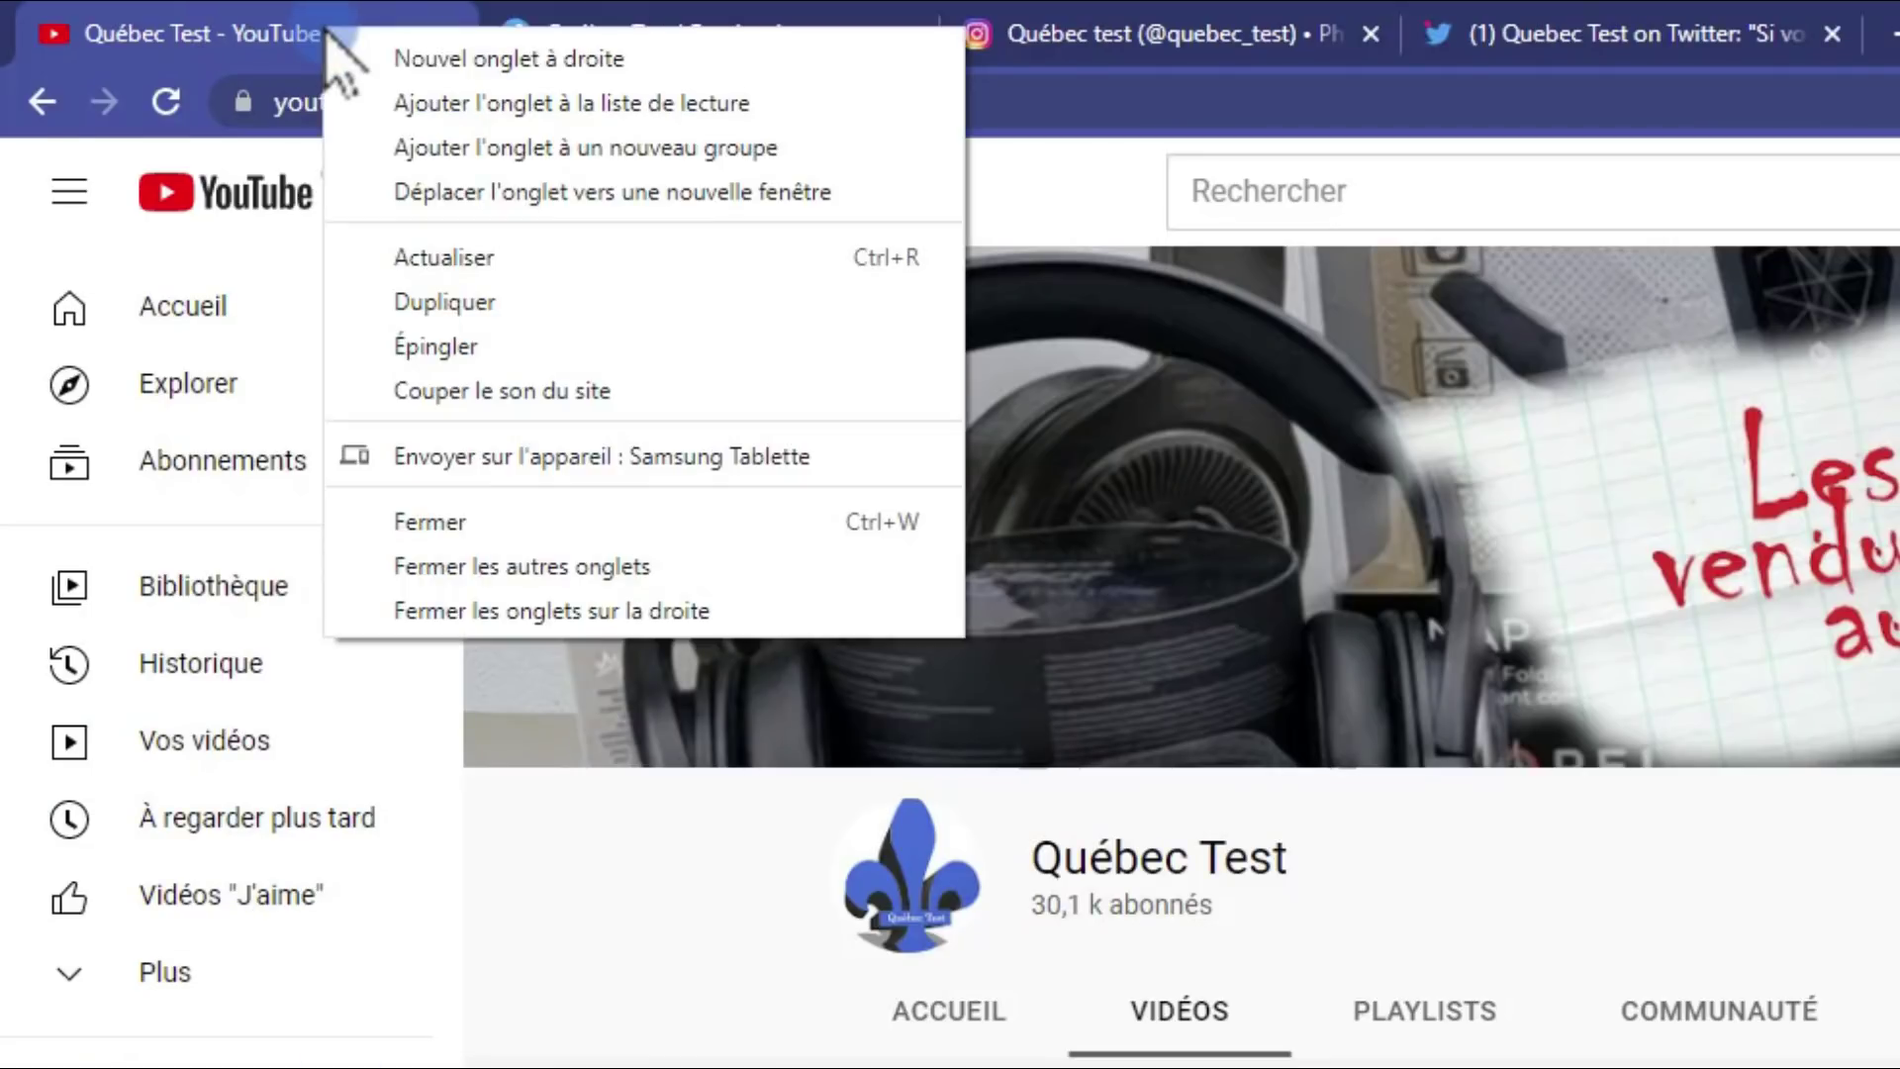
click(508, 346)
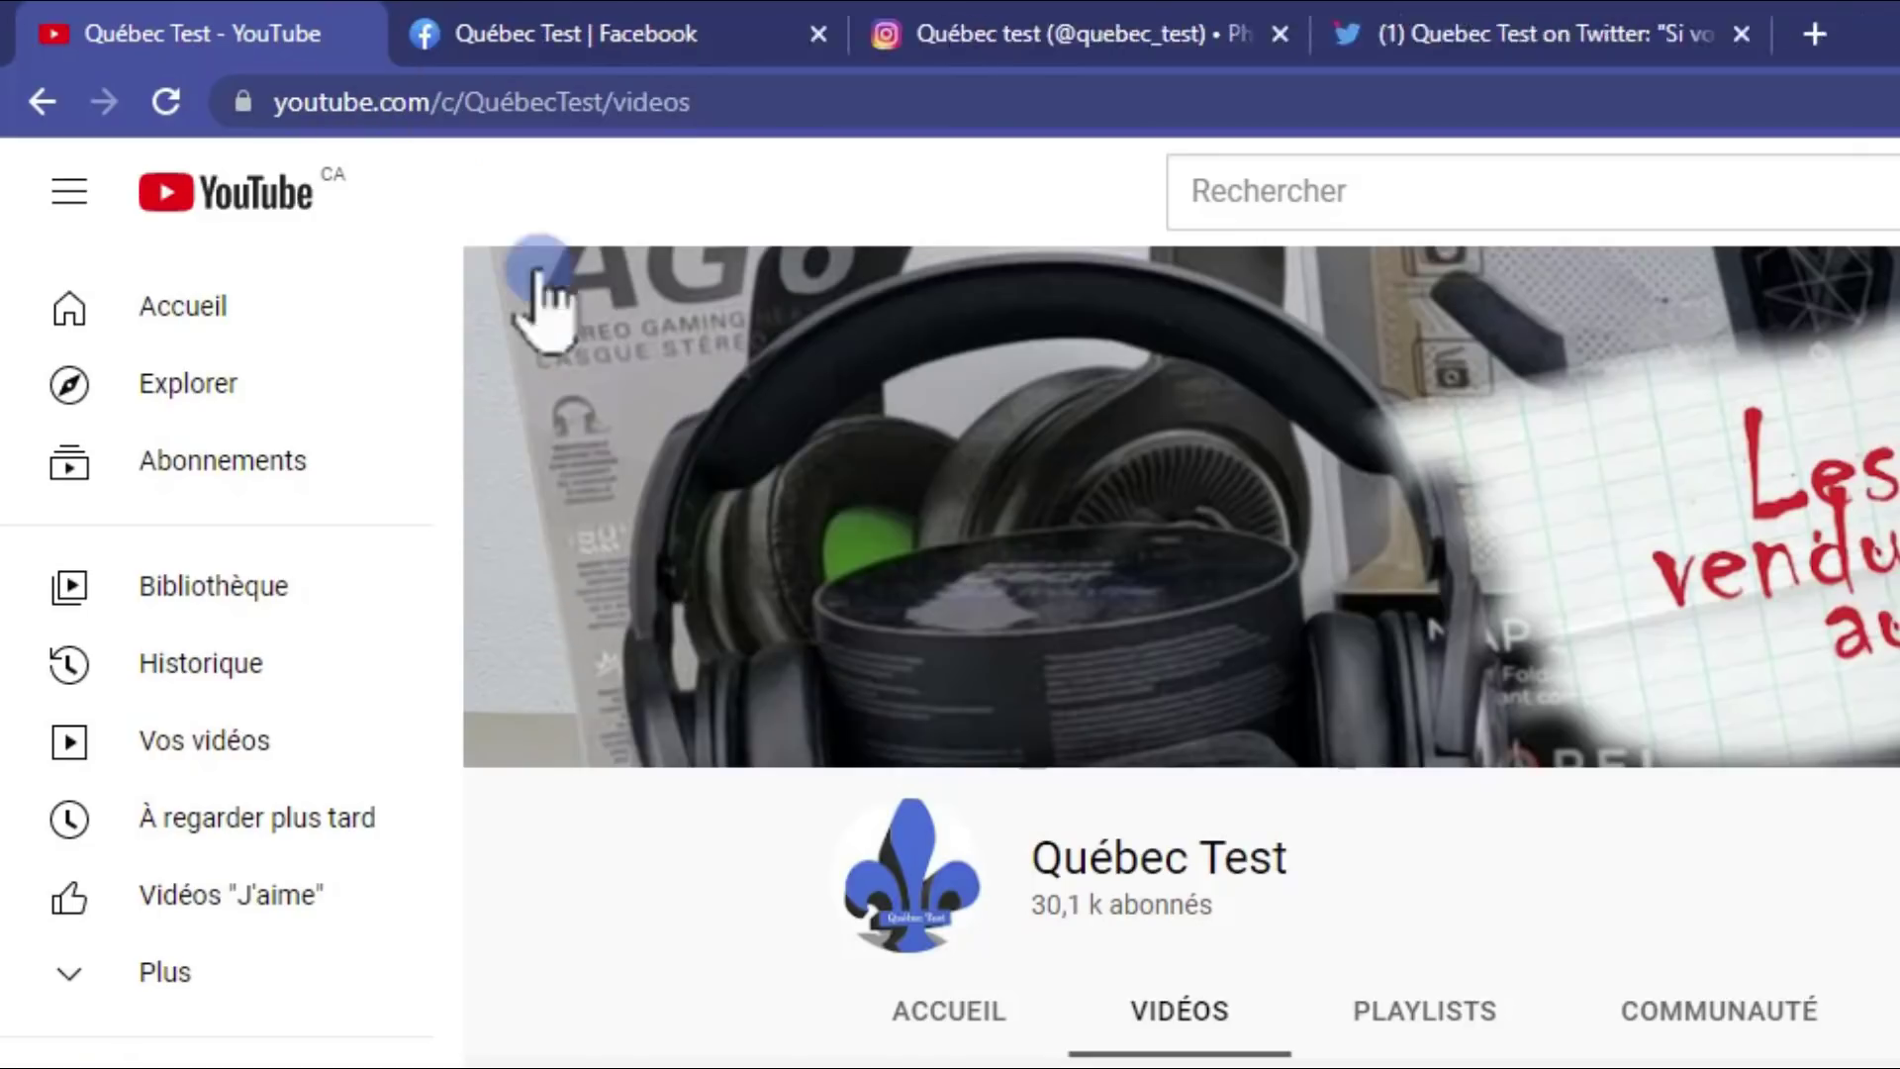
right_click(341, 45)
click(517, 343)
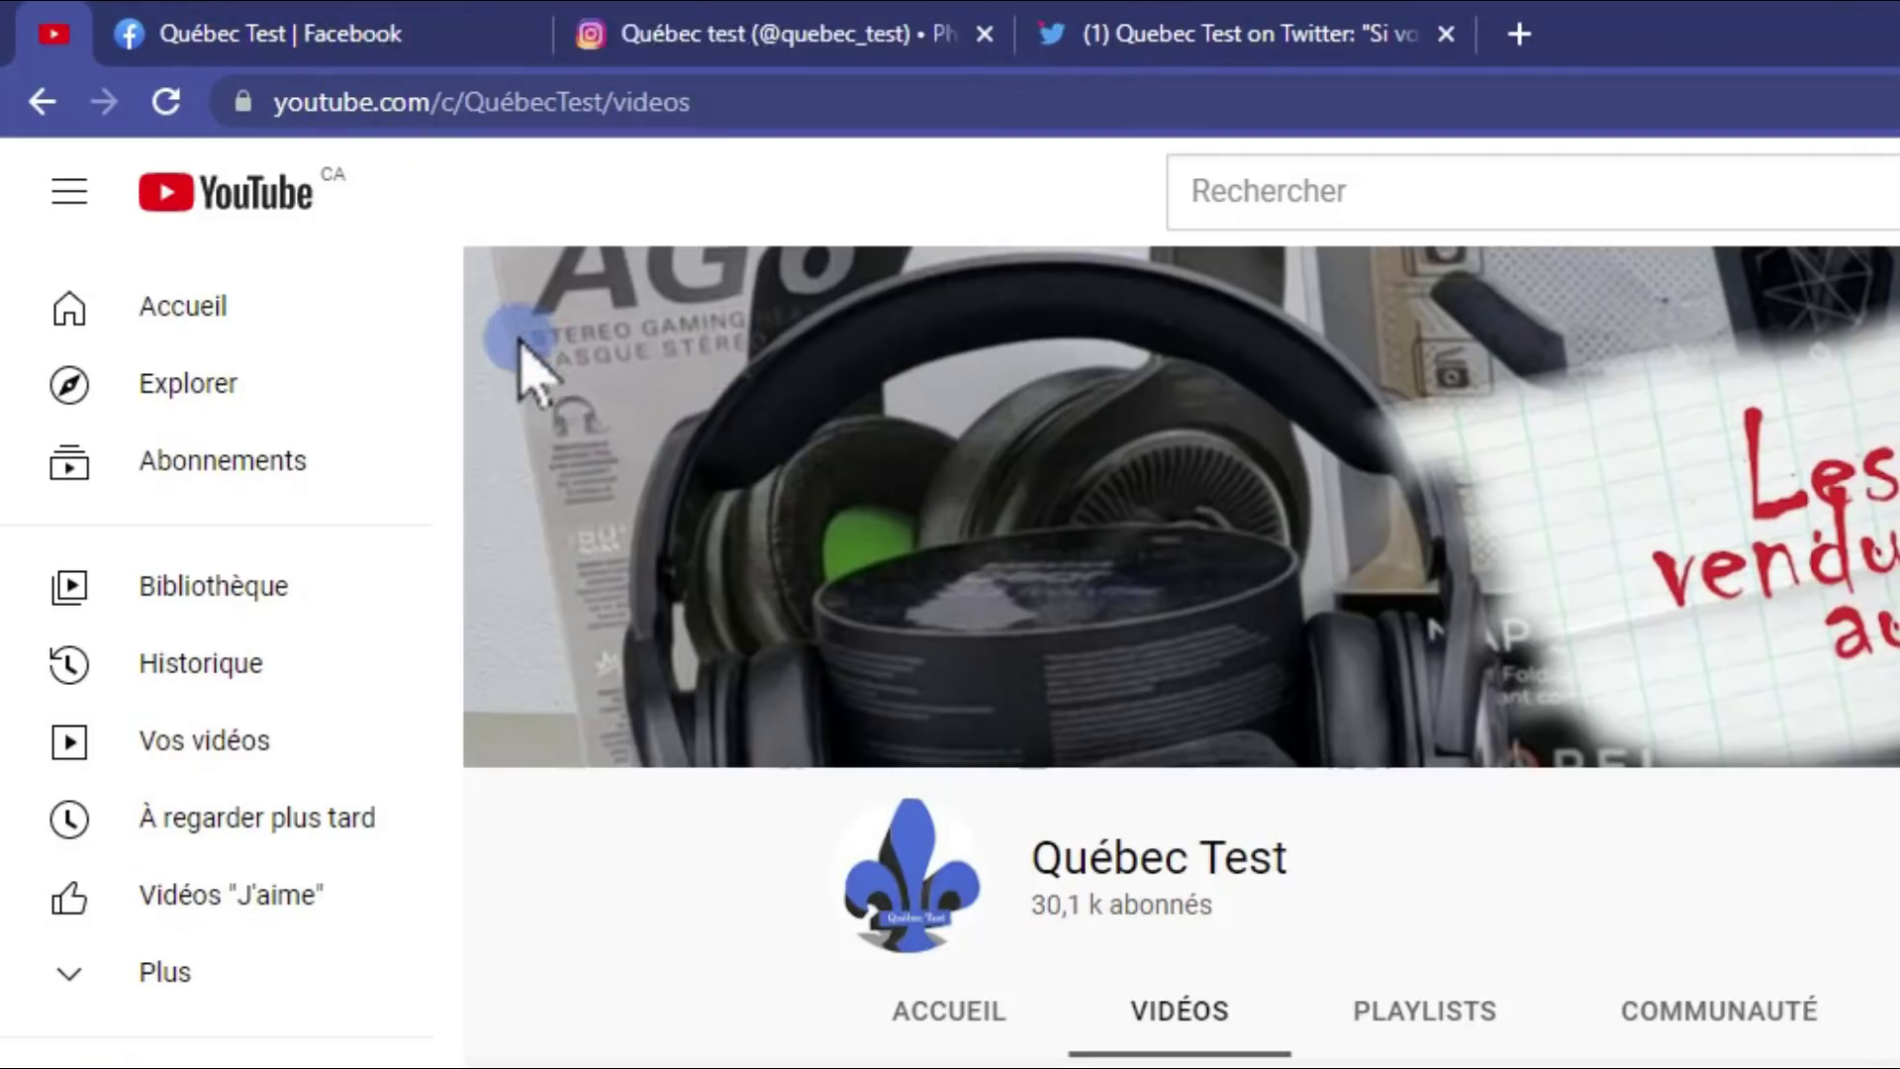
right_click(465, 41)
click(617, 358)
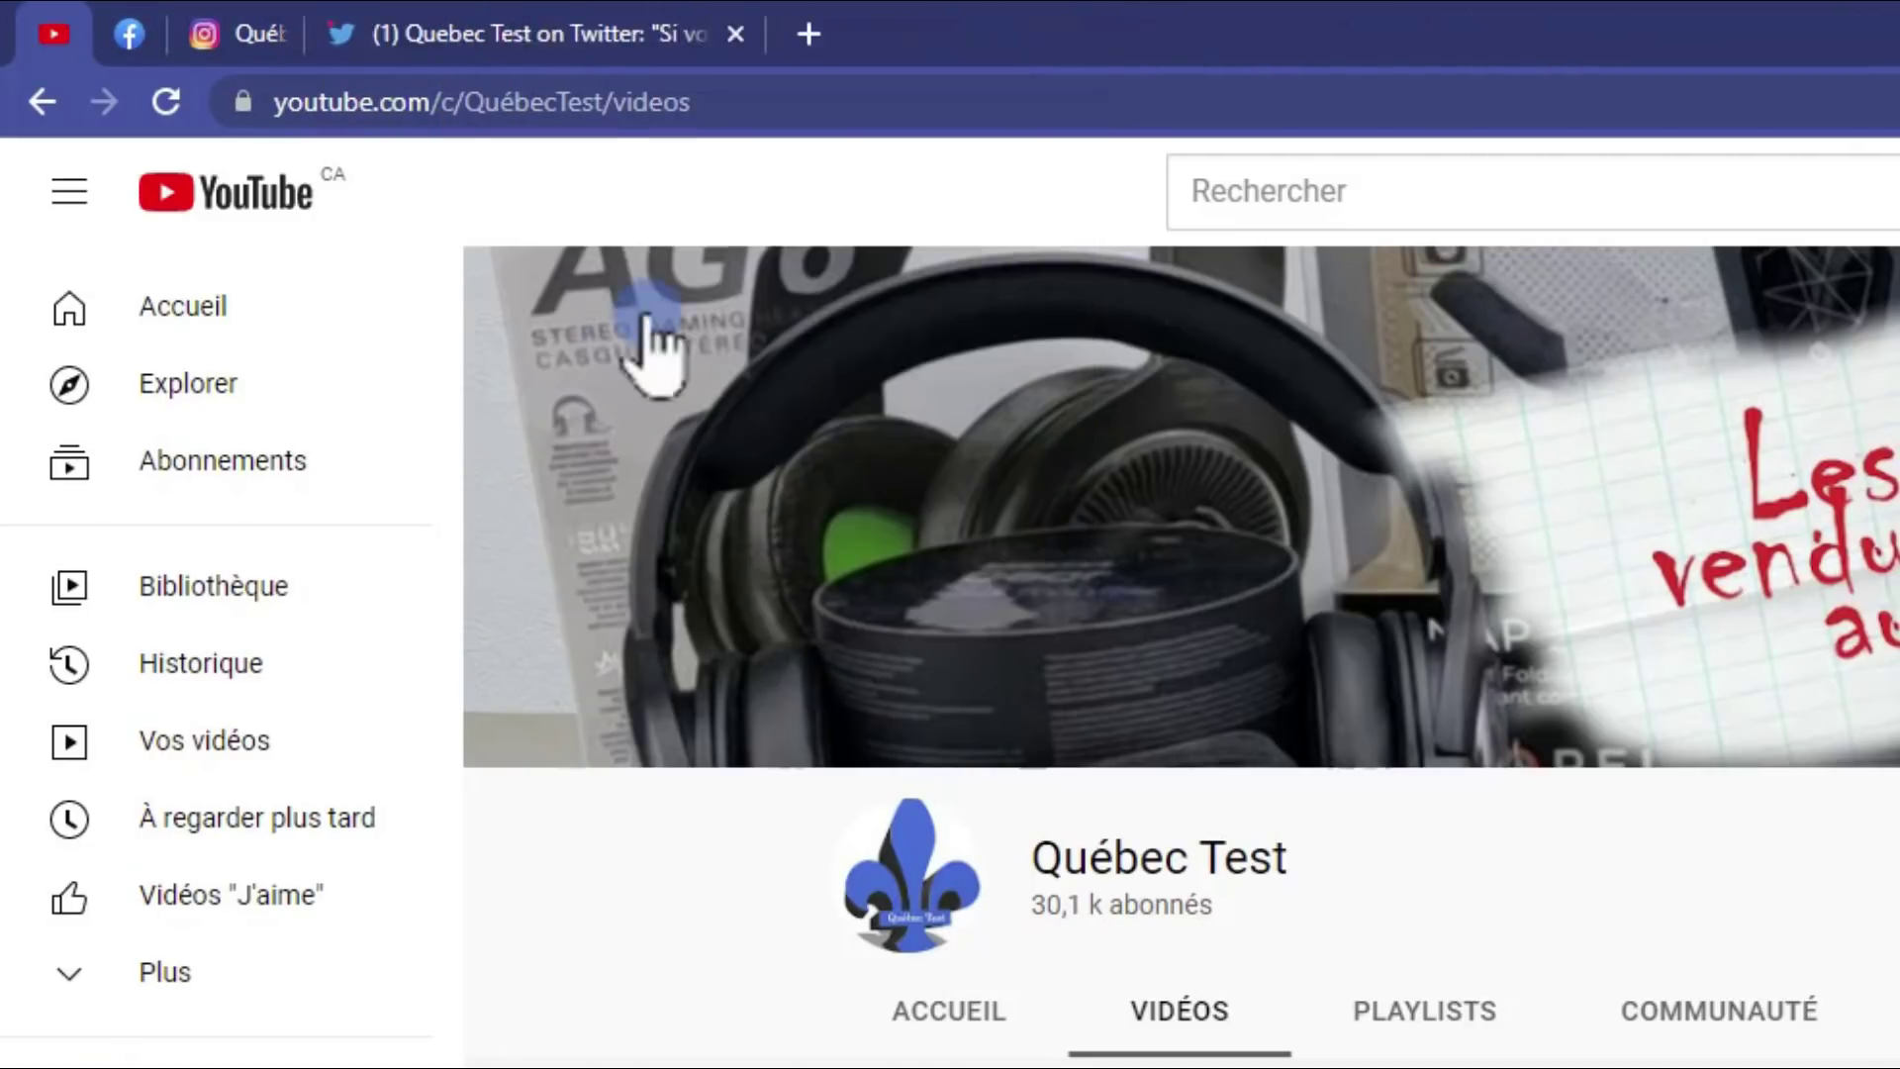
right_click(442, 39)
click(598, 362)
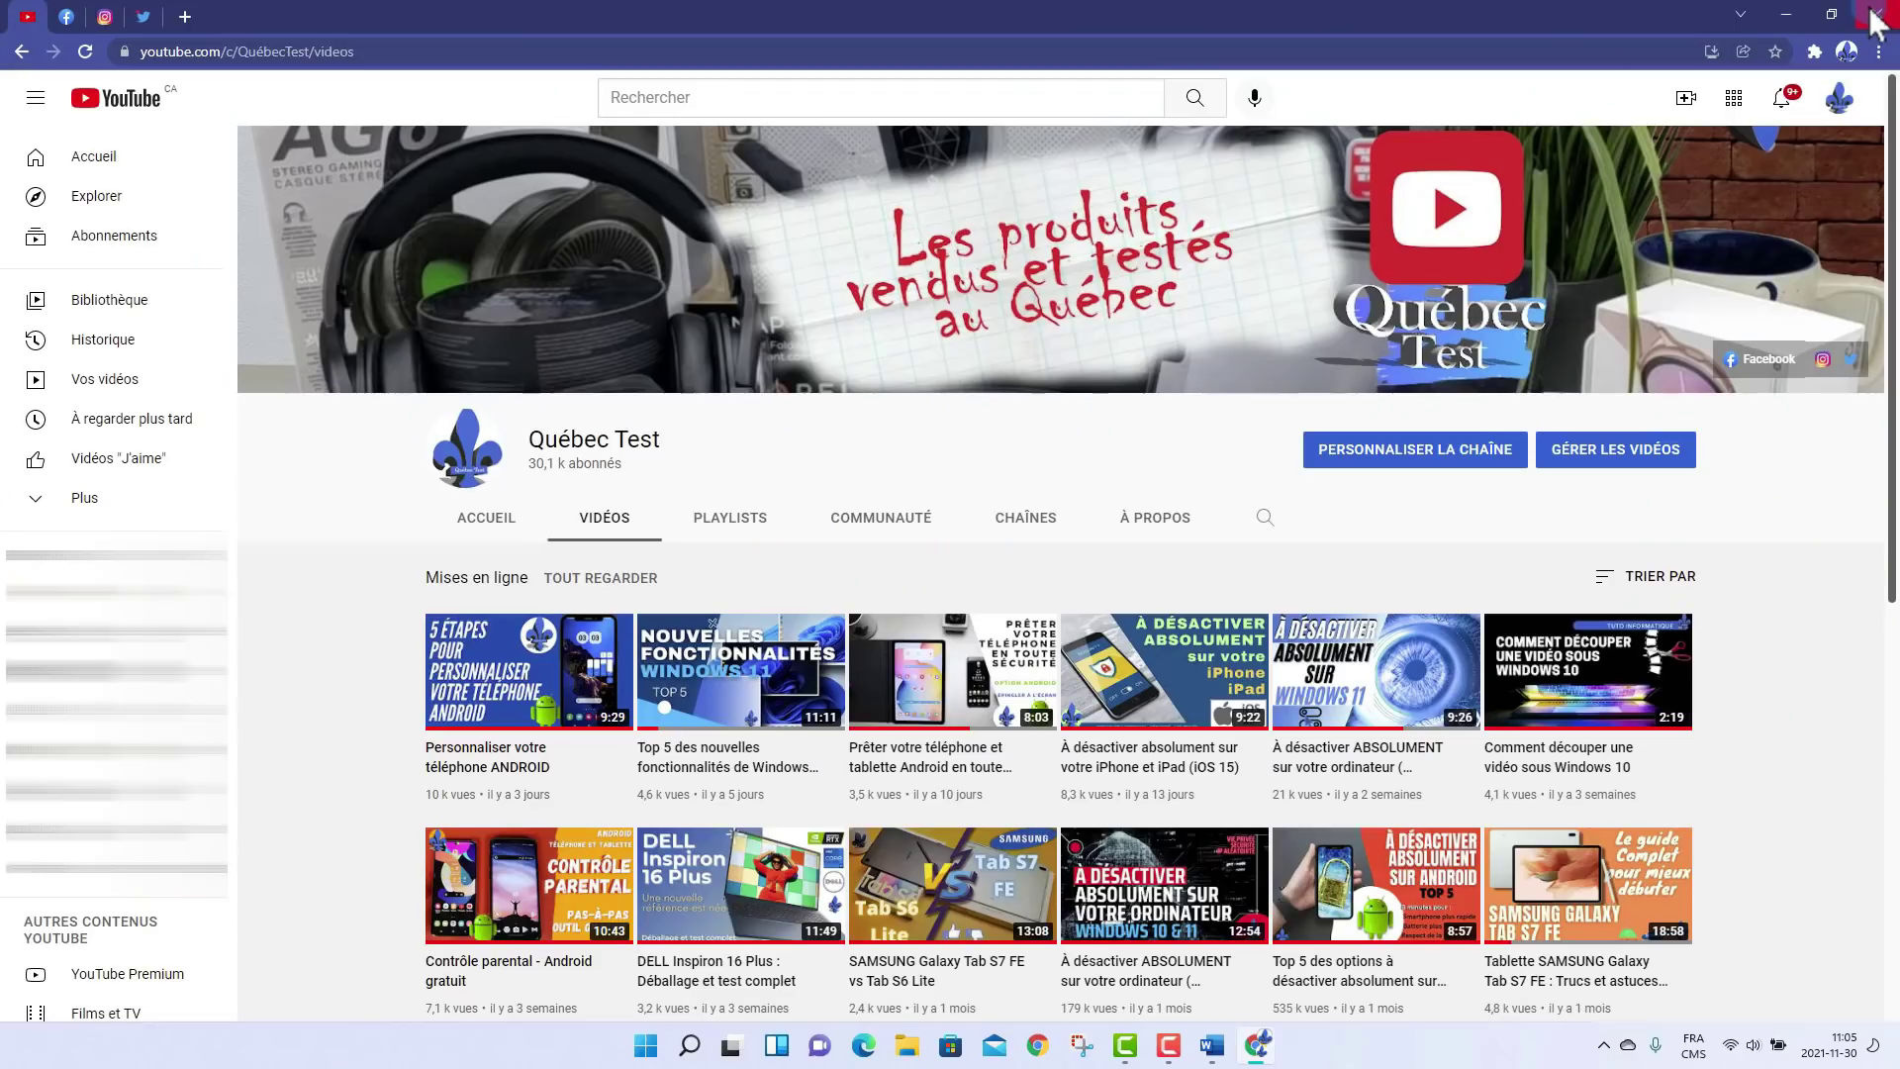
Step: Close the browser and relaunch Chrome
click(1873, 15)
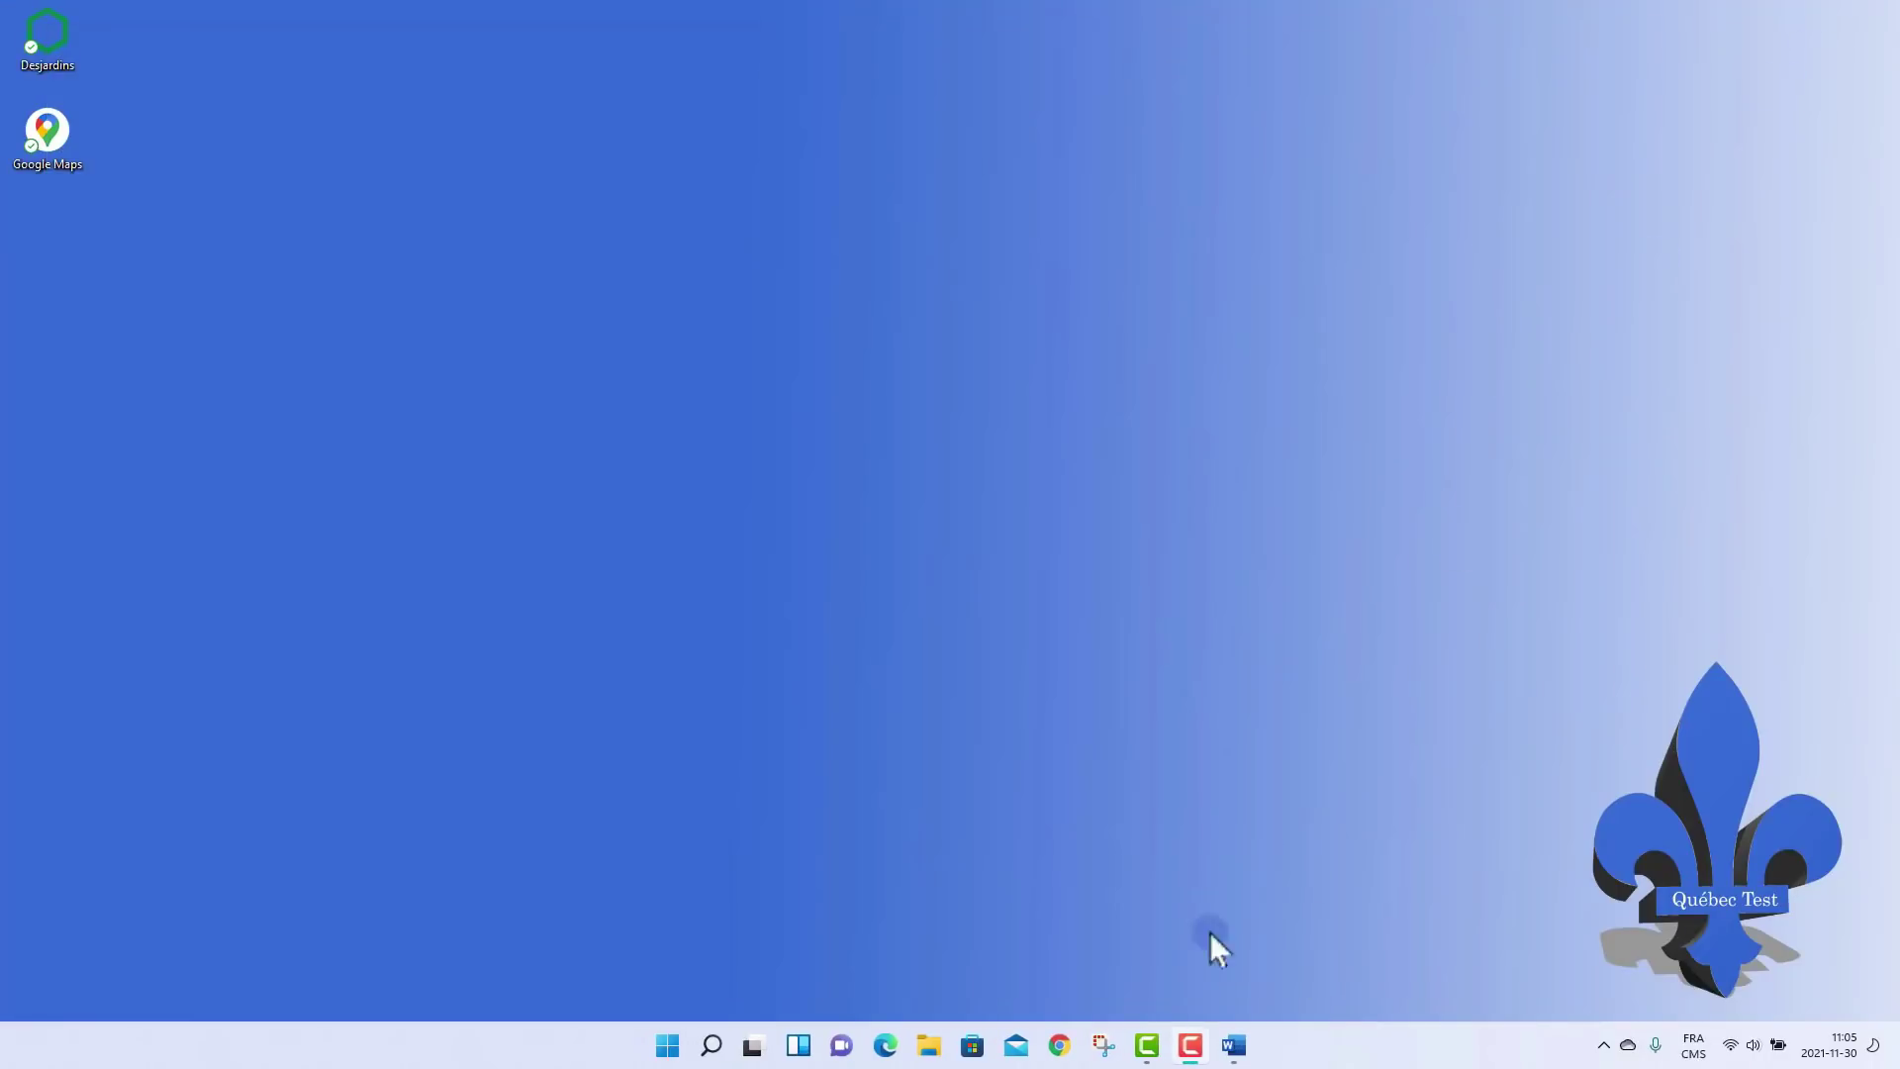
click(1057, 1047)
click(927, 525)
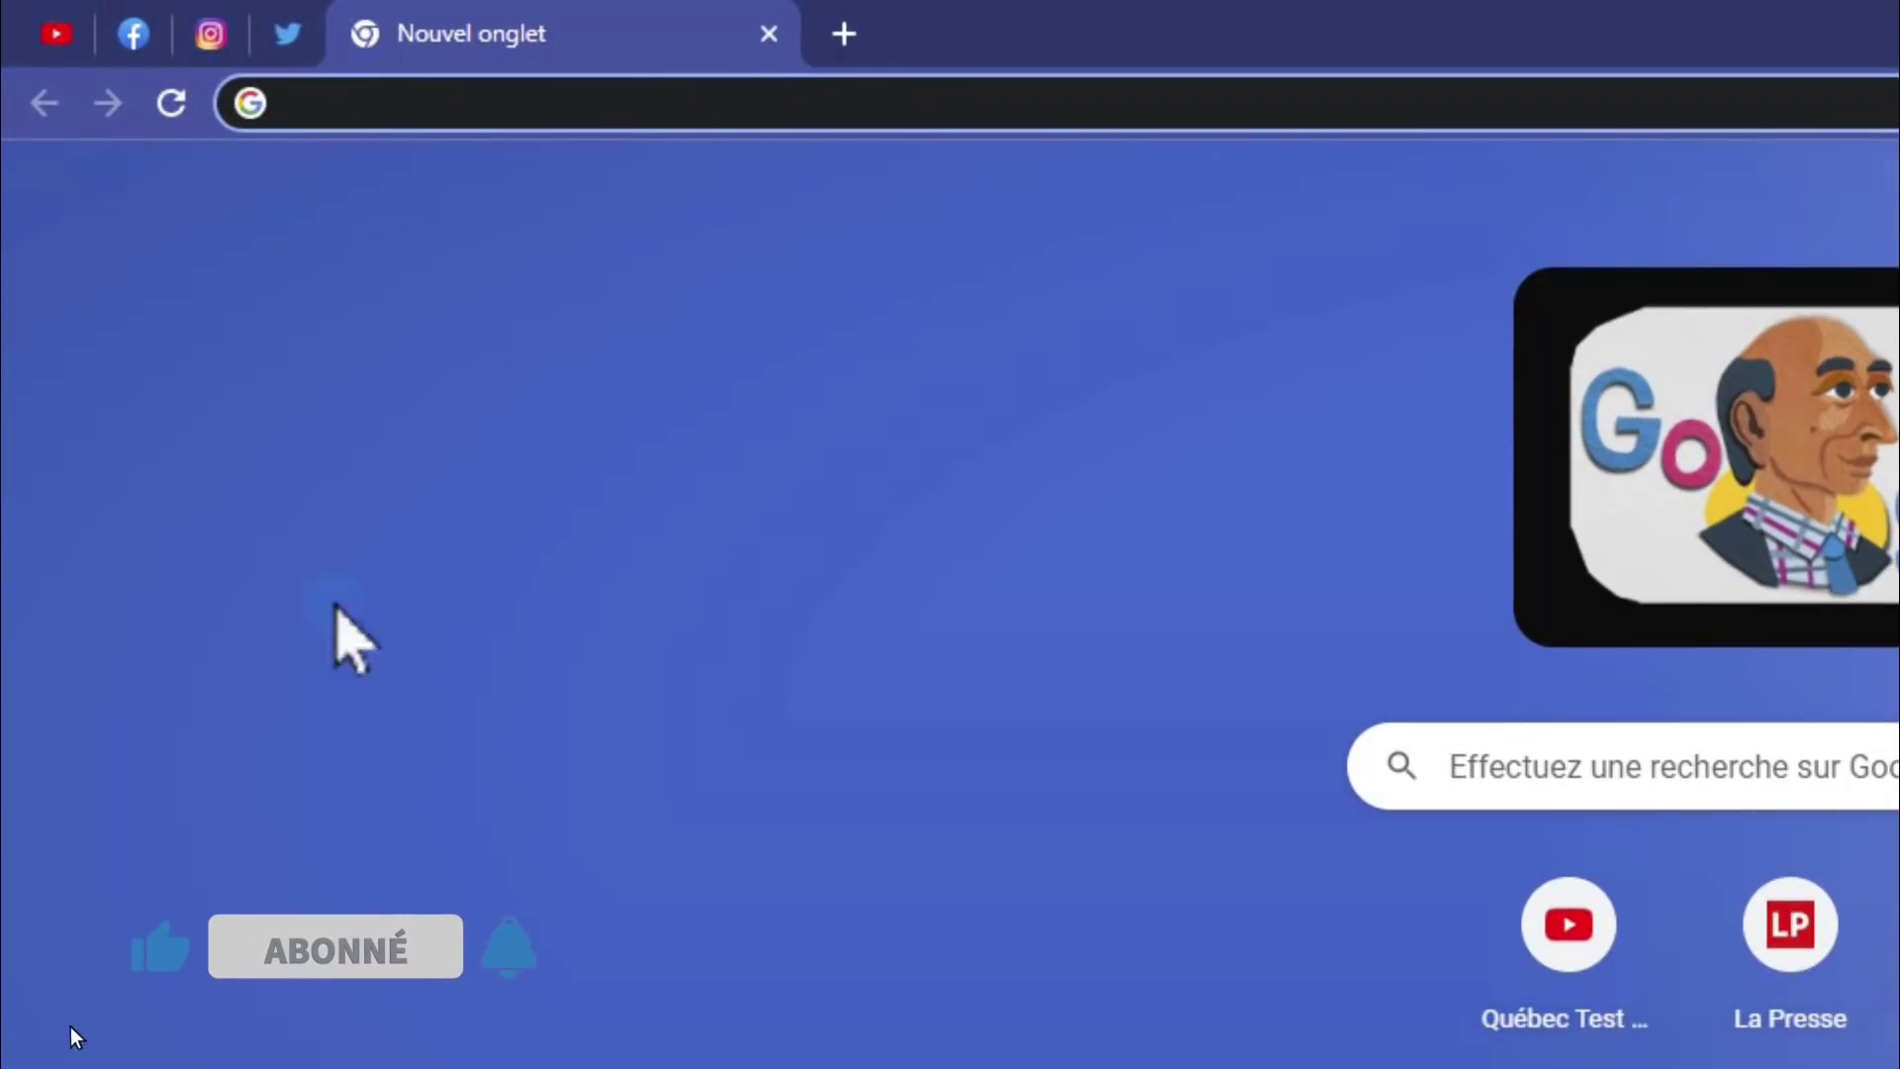
Step: Check the pinned YouTube, Facebook, Instagram and Twitter tabs one by one, finishing on the new tab
click(54, 38)
click(134, 37)
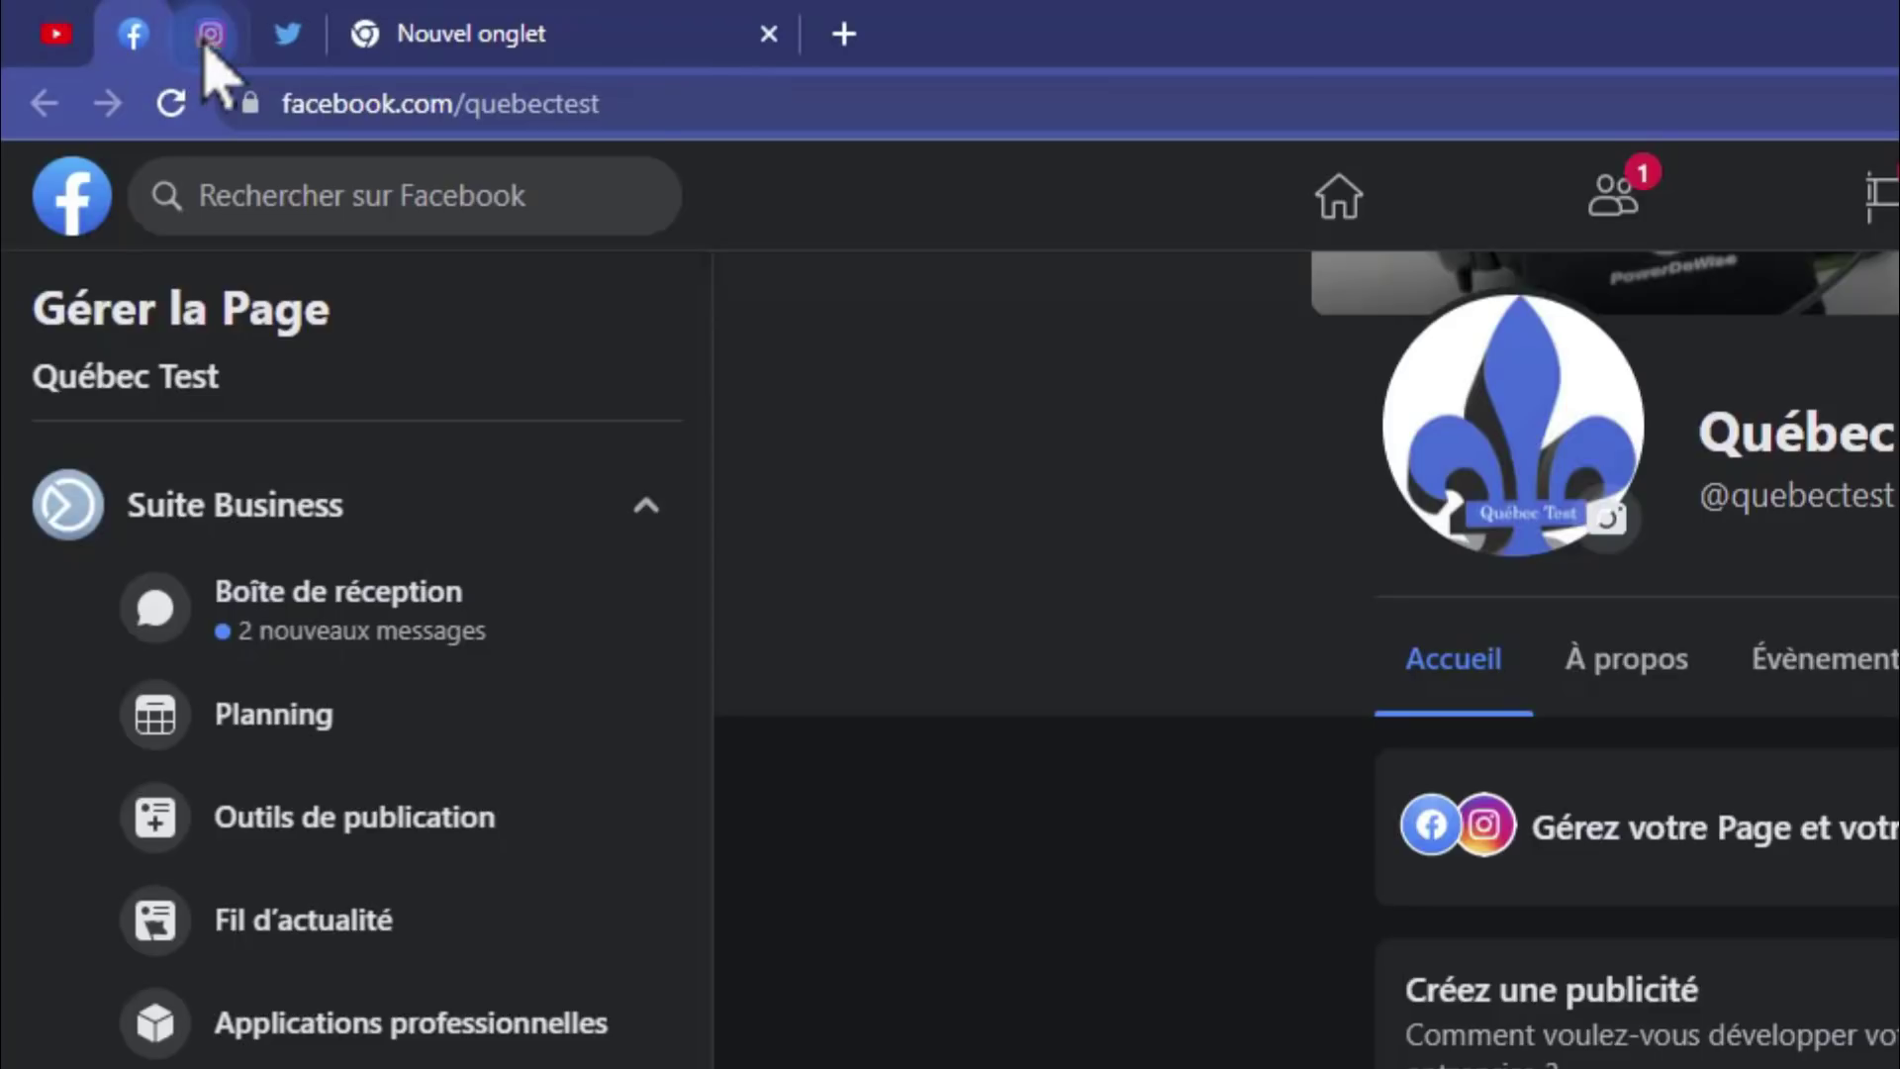
click(210, 36)
click(287, 36)
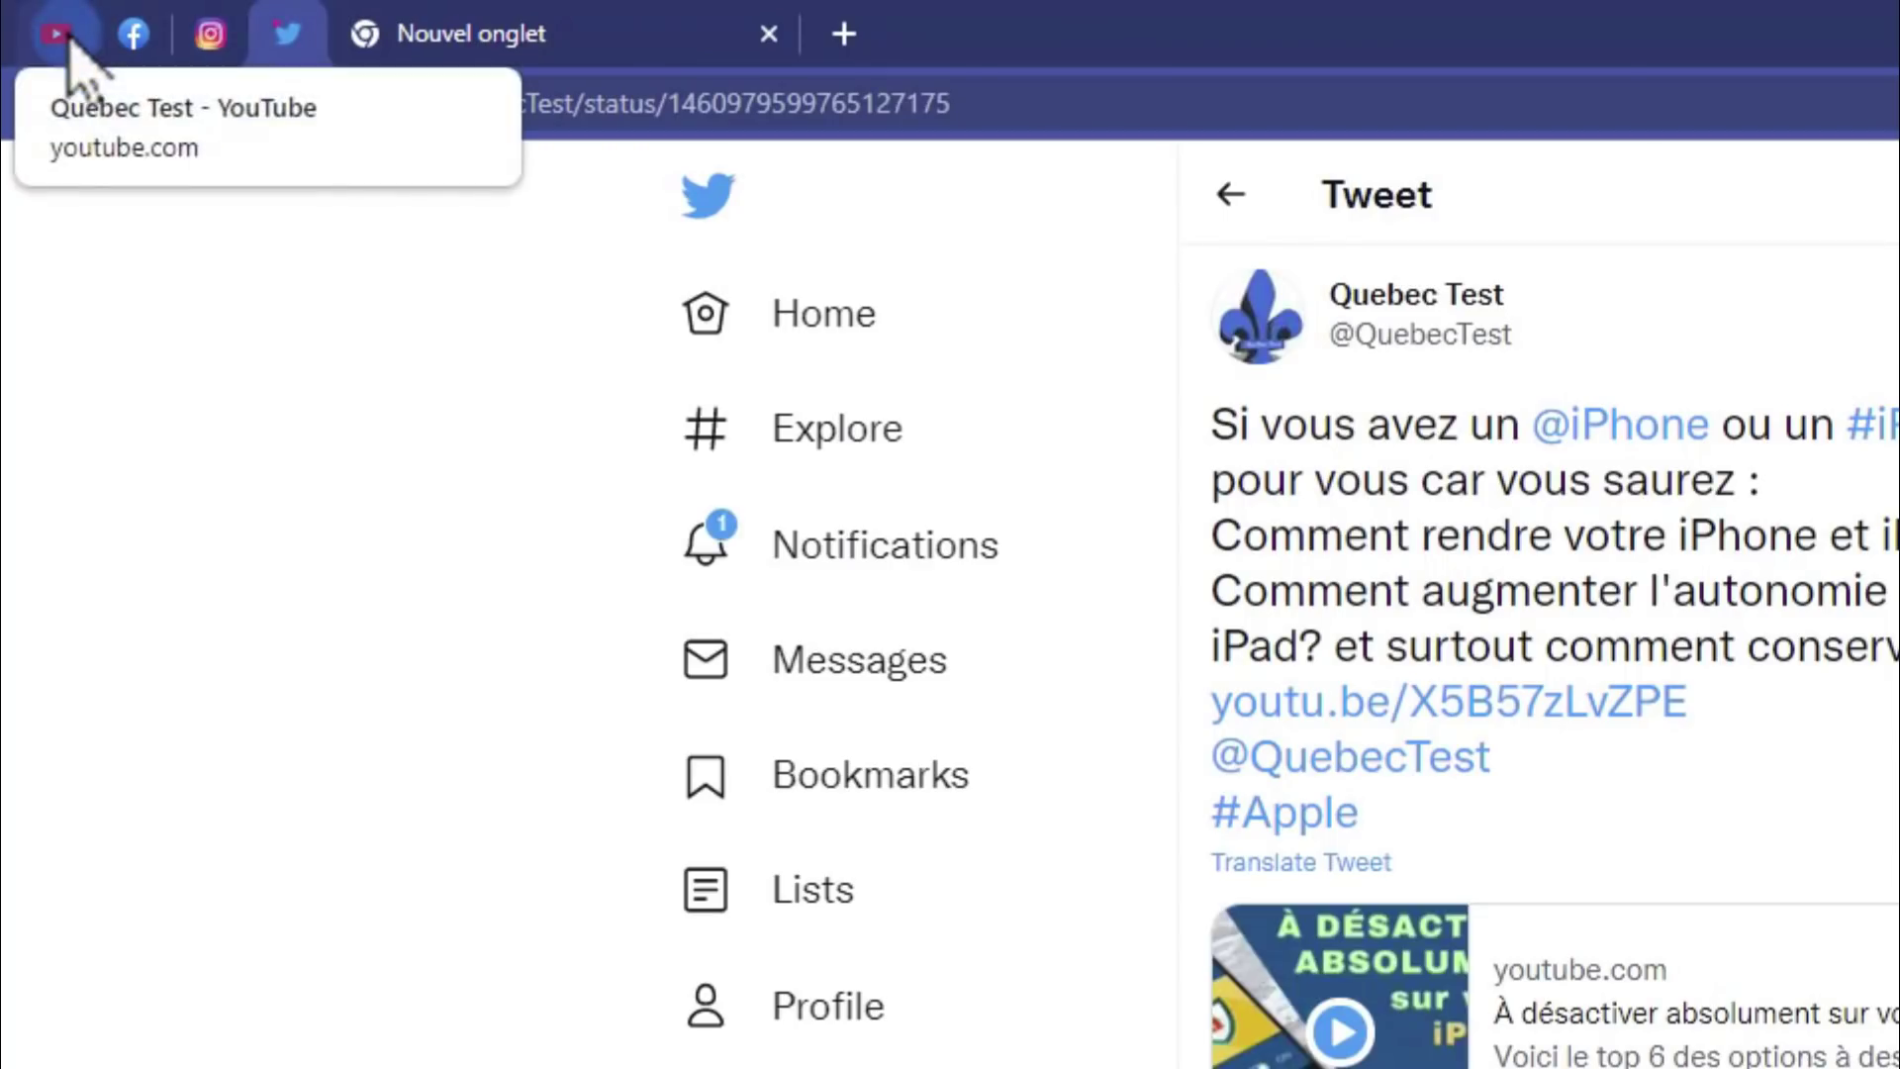
click(57, 37)
click(430, 52)
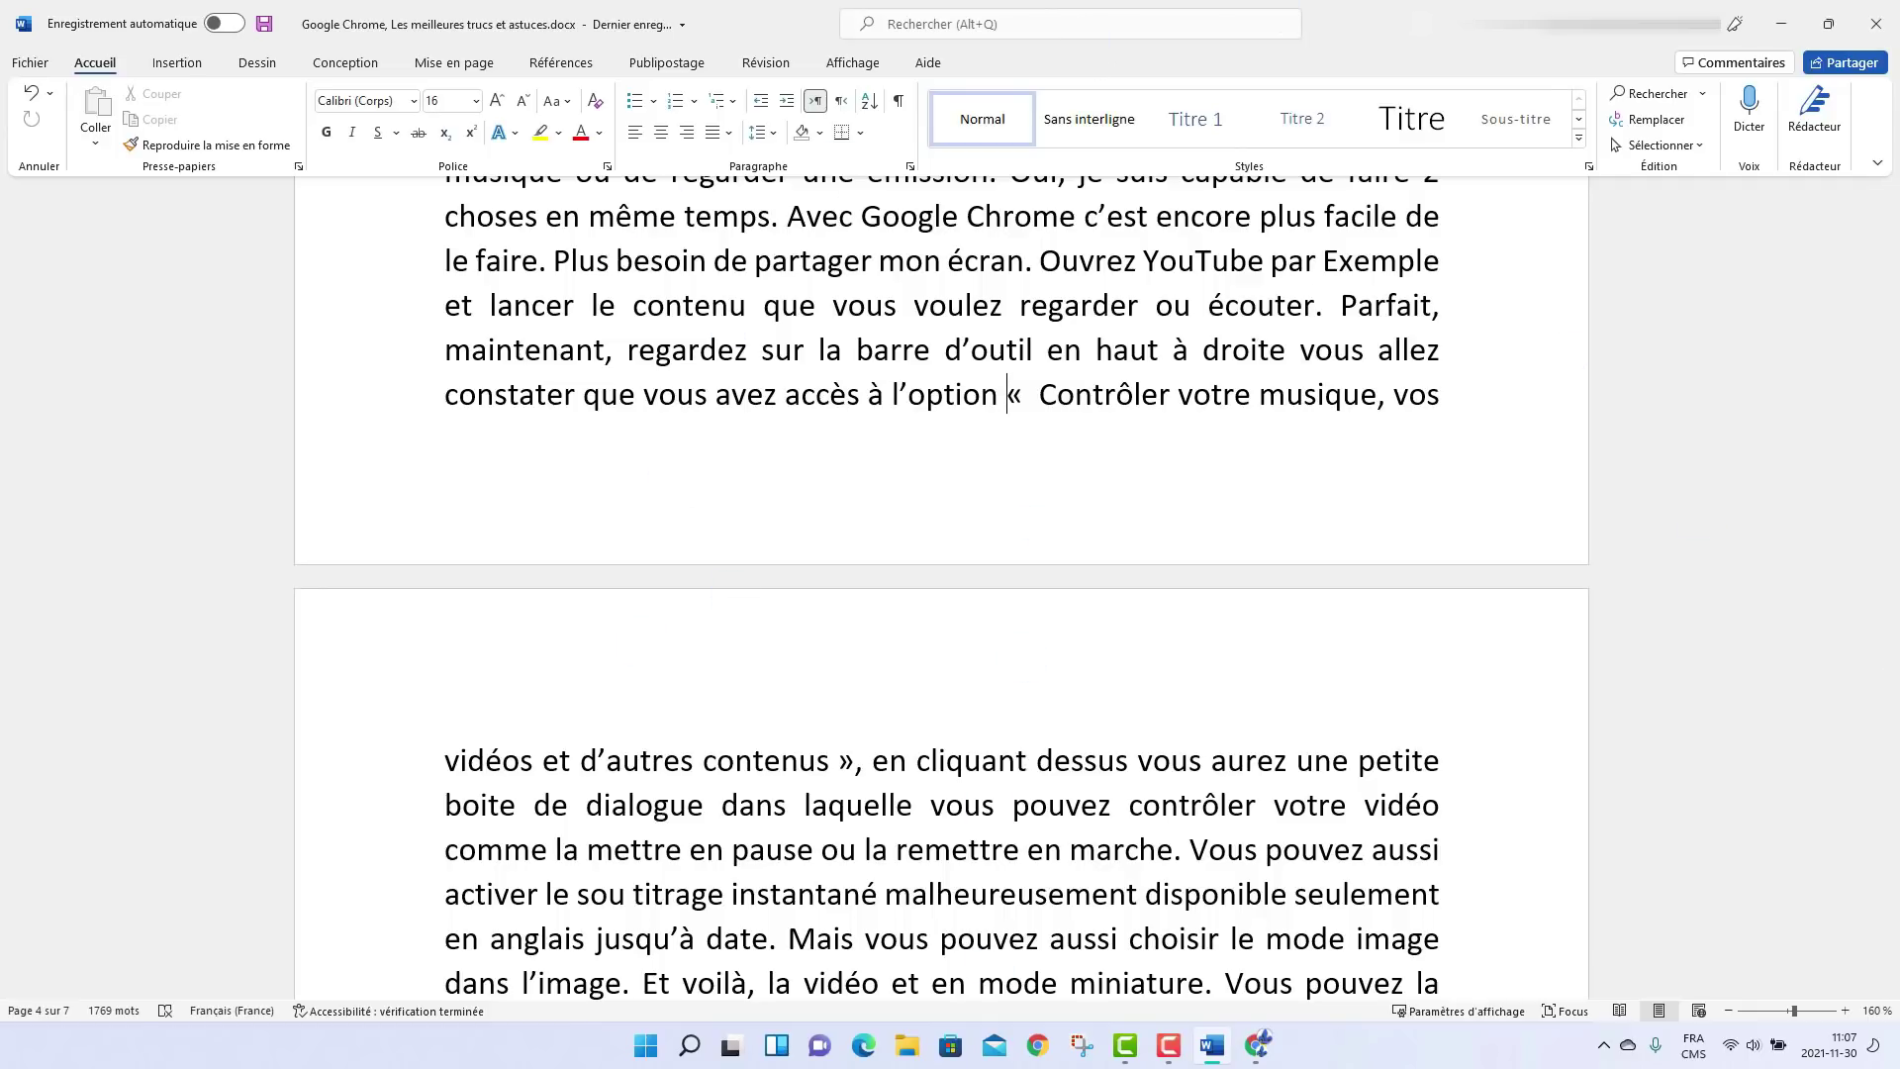
Step: Switch from Word to Chrome and play Adele - Easy On Me (Live at the NRJ Awards 2021) on YouTube
key(alt+Tab)
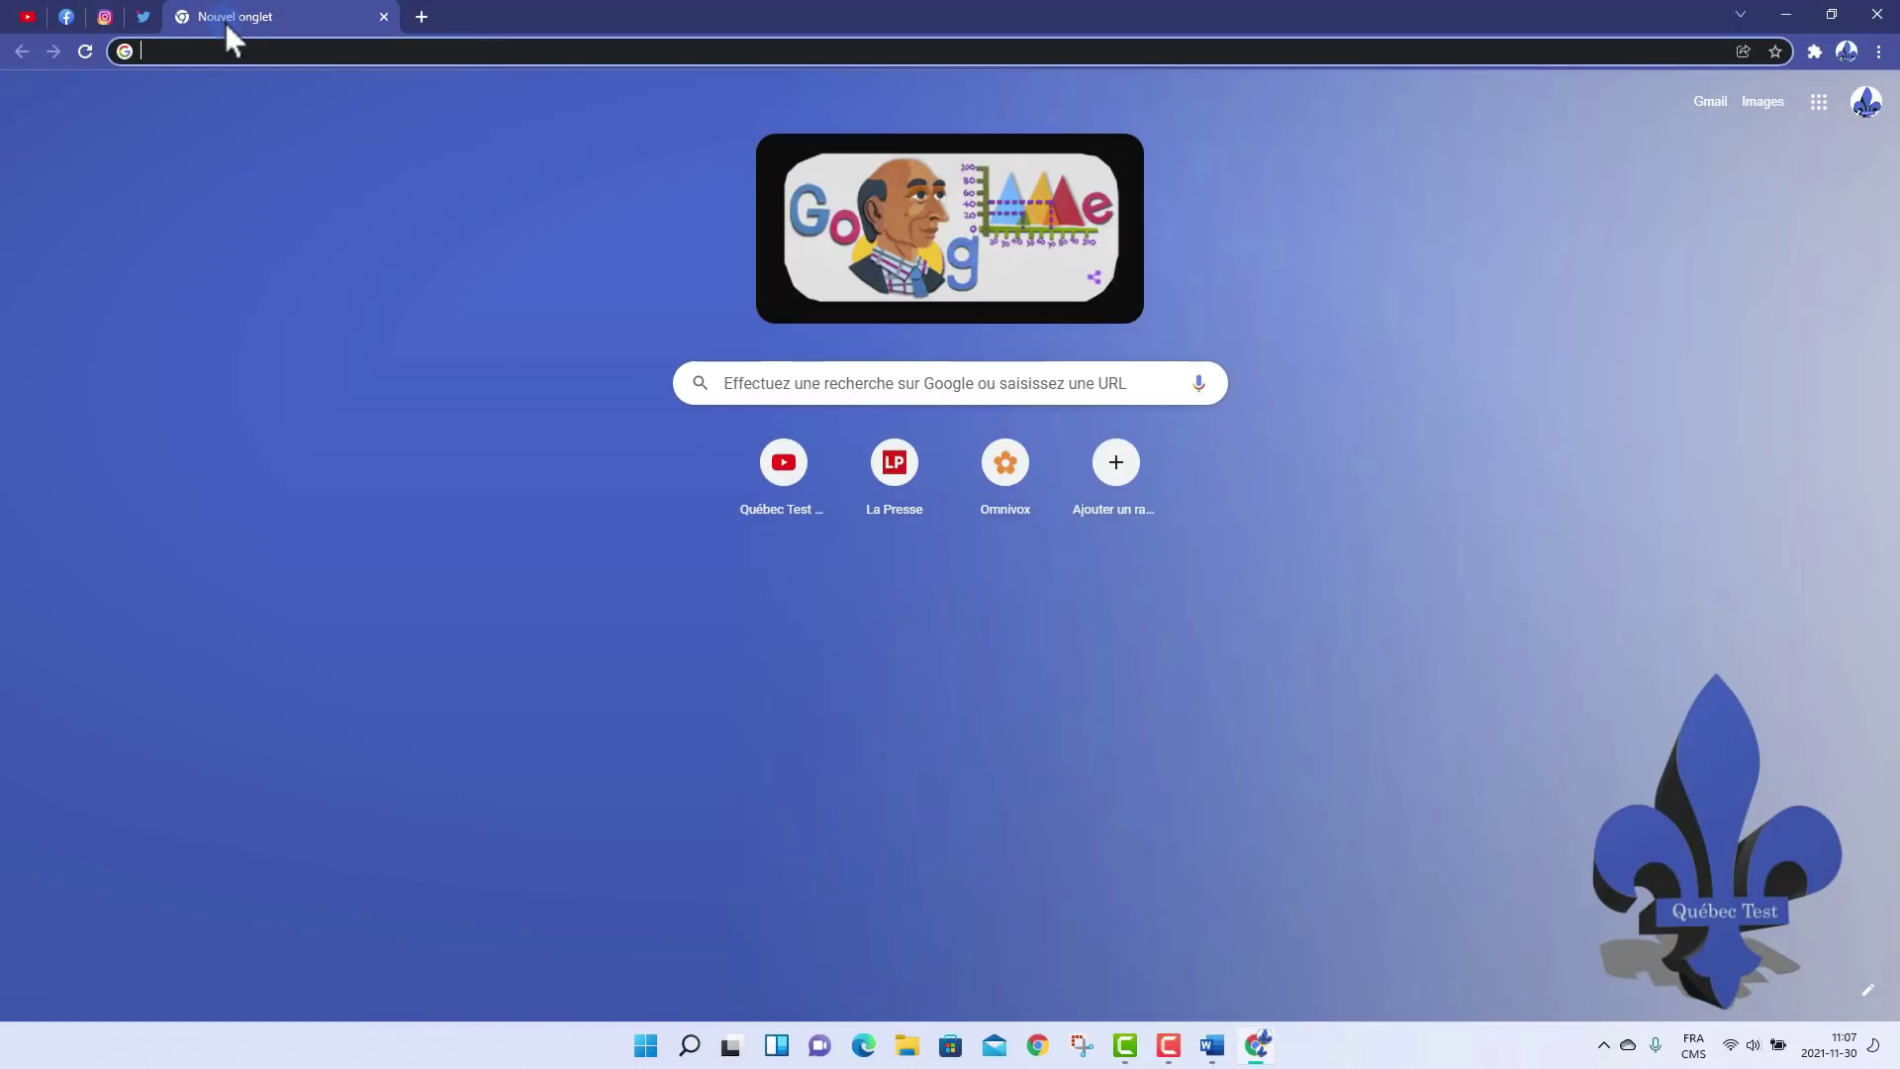
text(youtub)
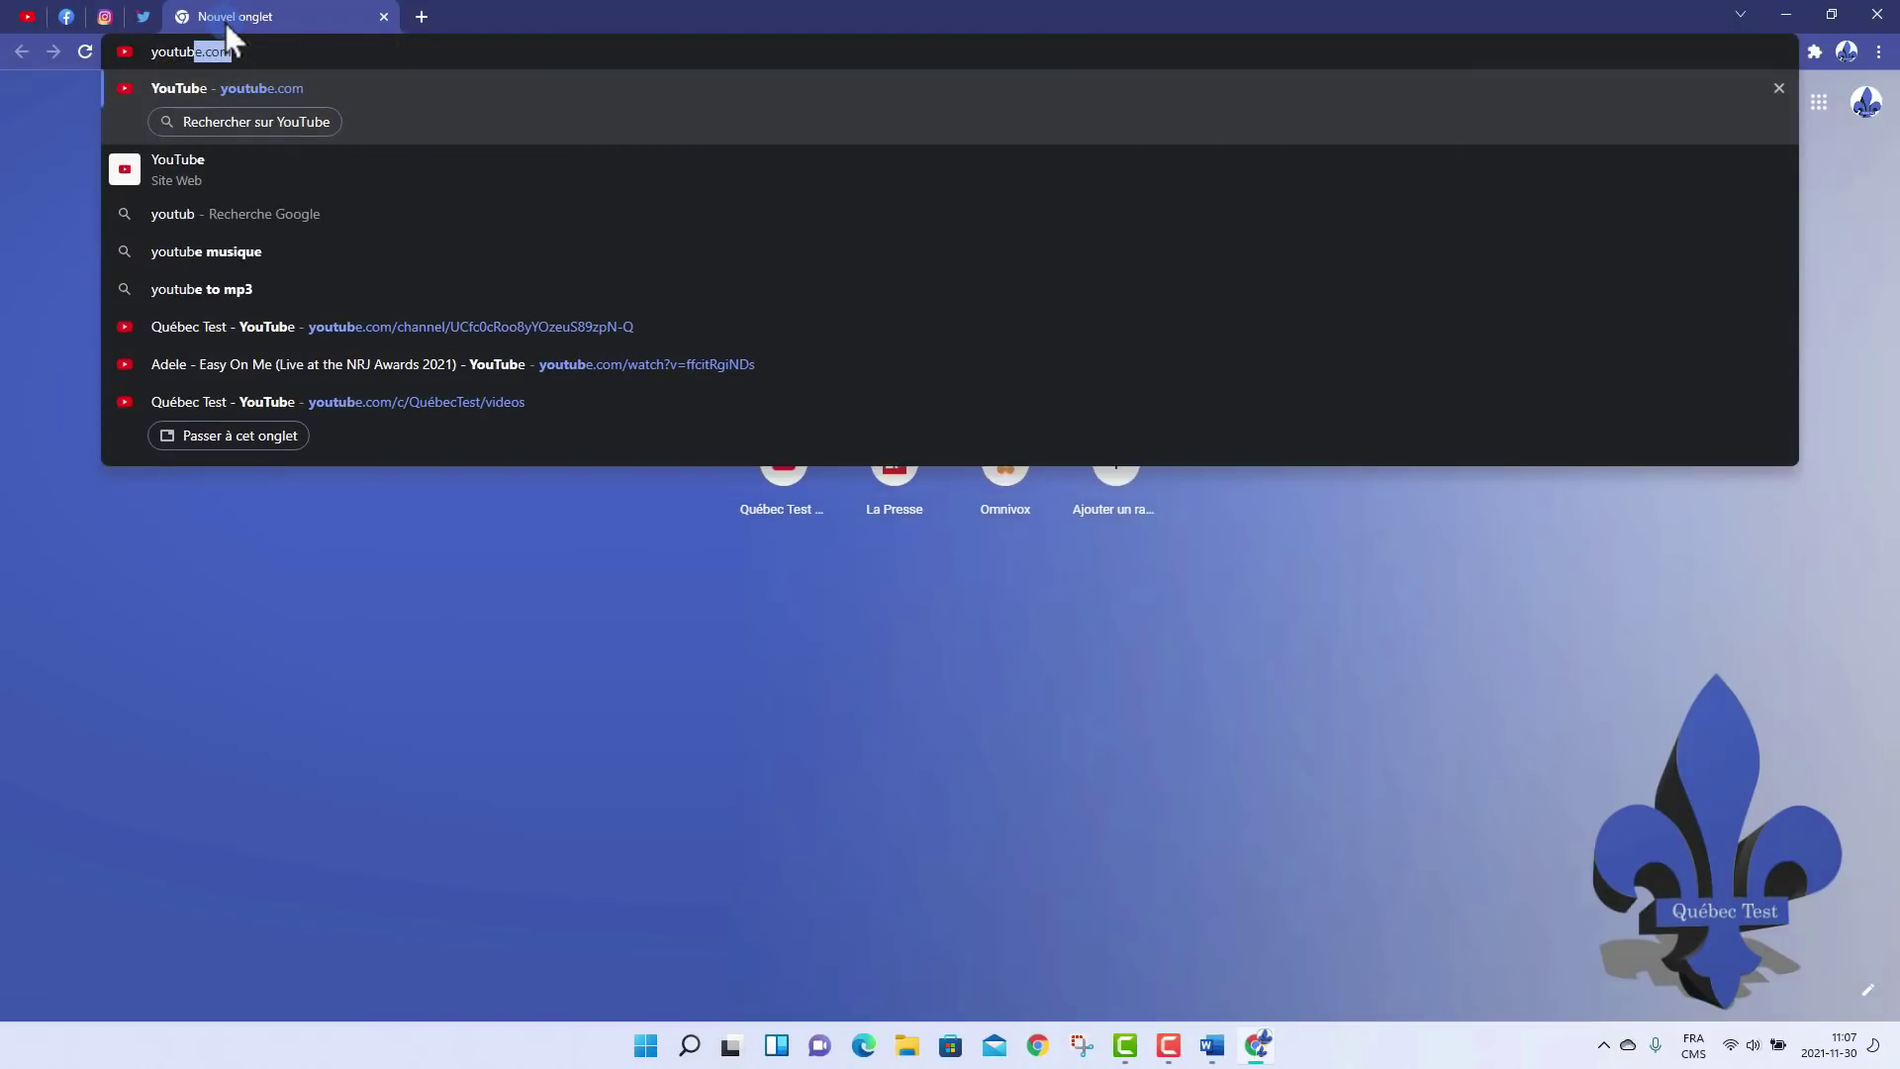
key(Return)
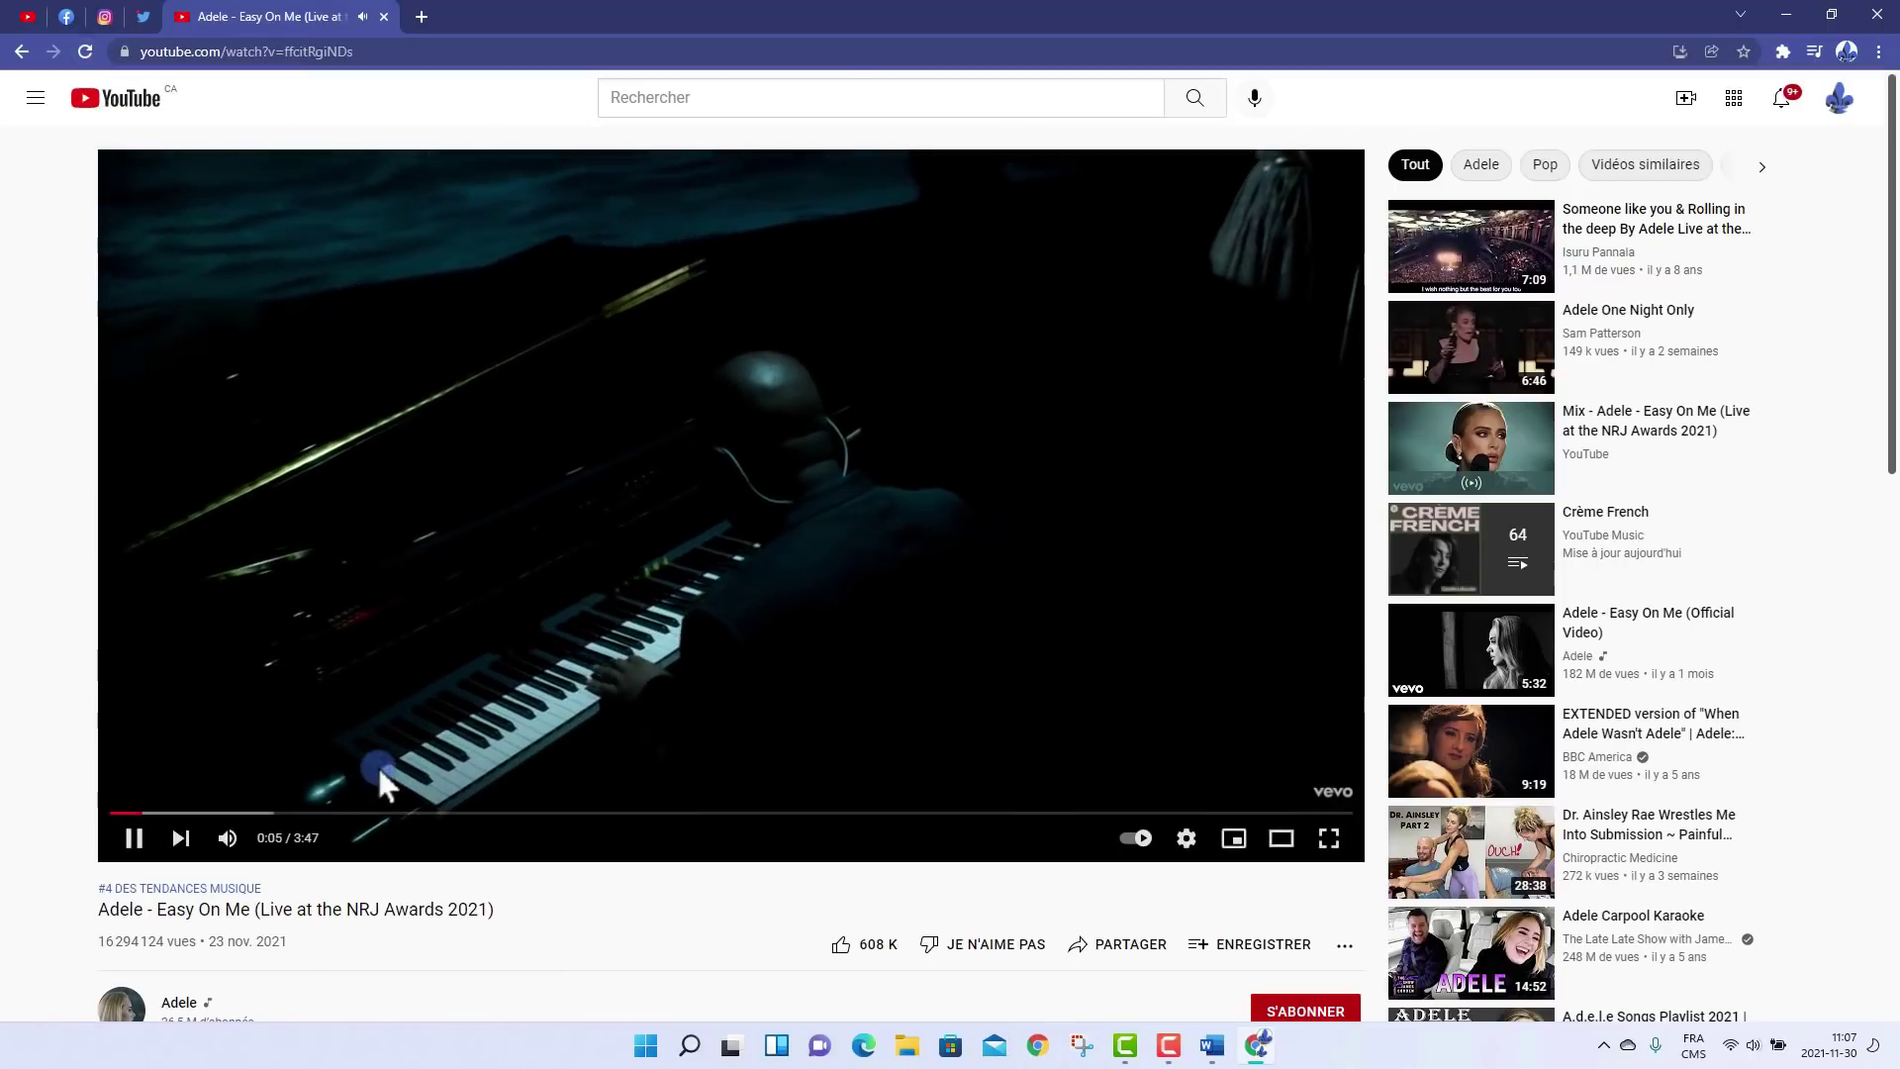
click(859, 938)
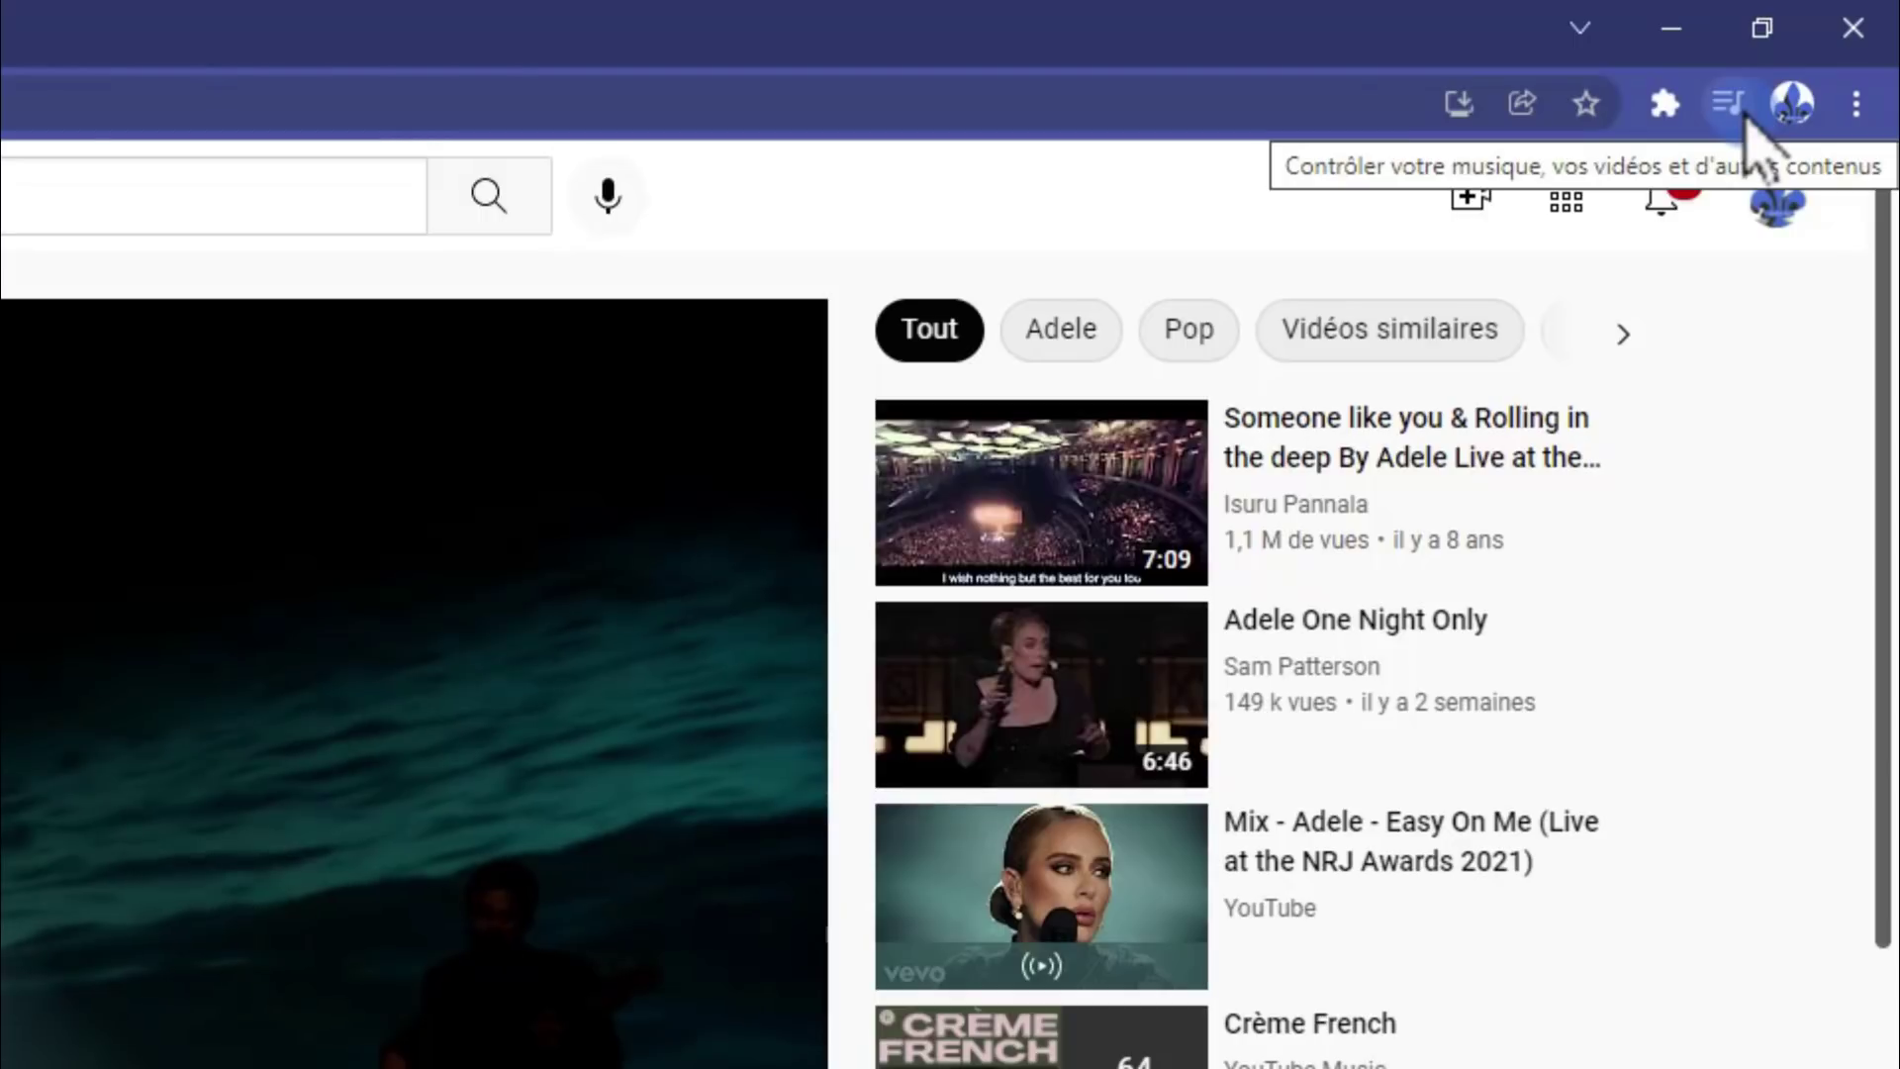
Step: Pause and resume the Adele video from the browser's own media controls
click(1731, 104)
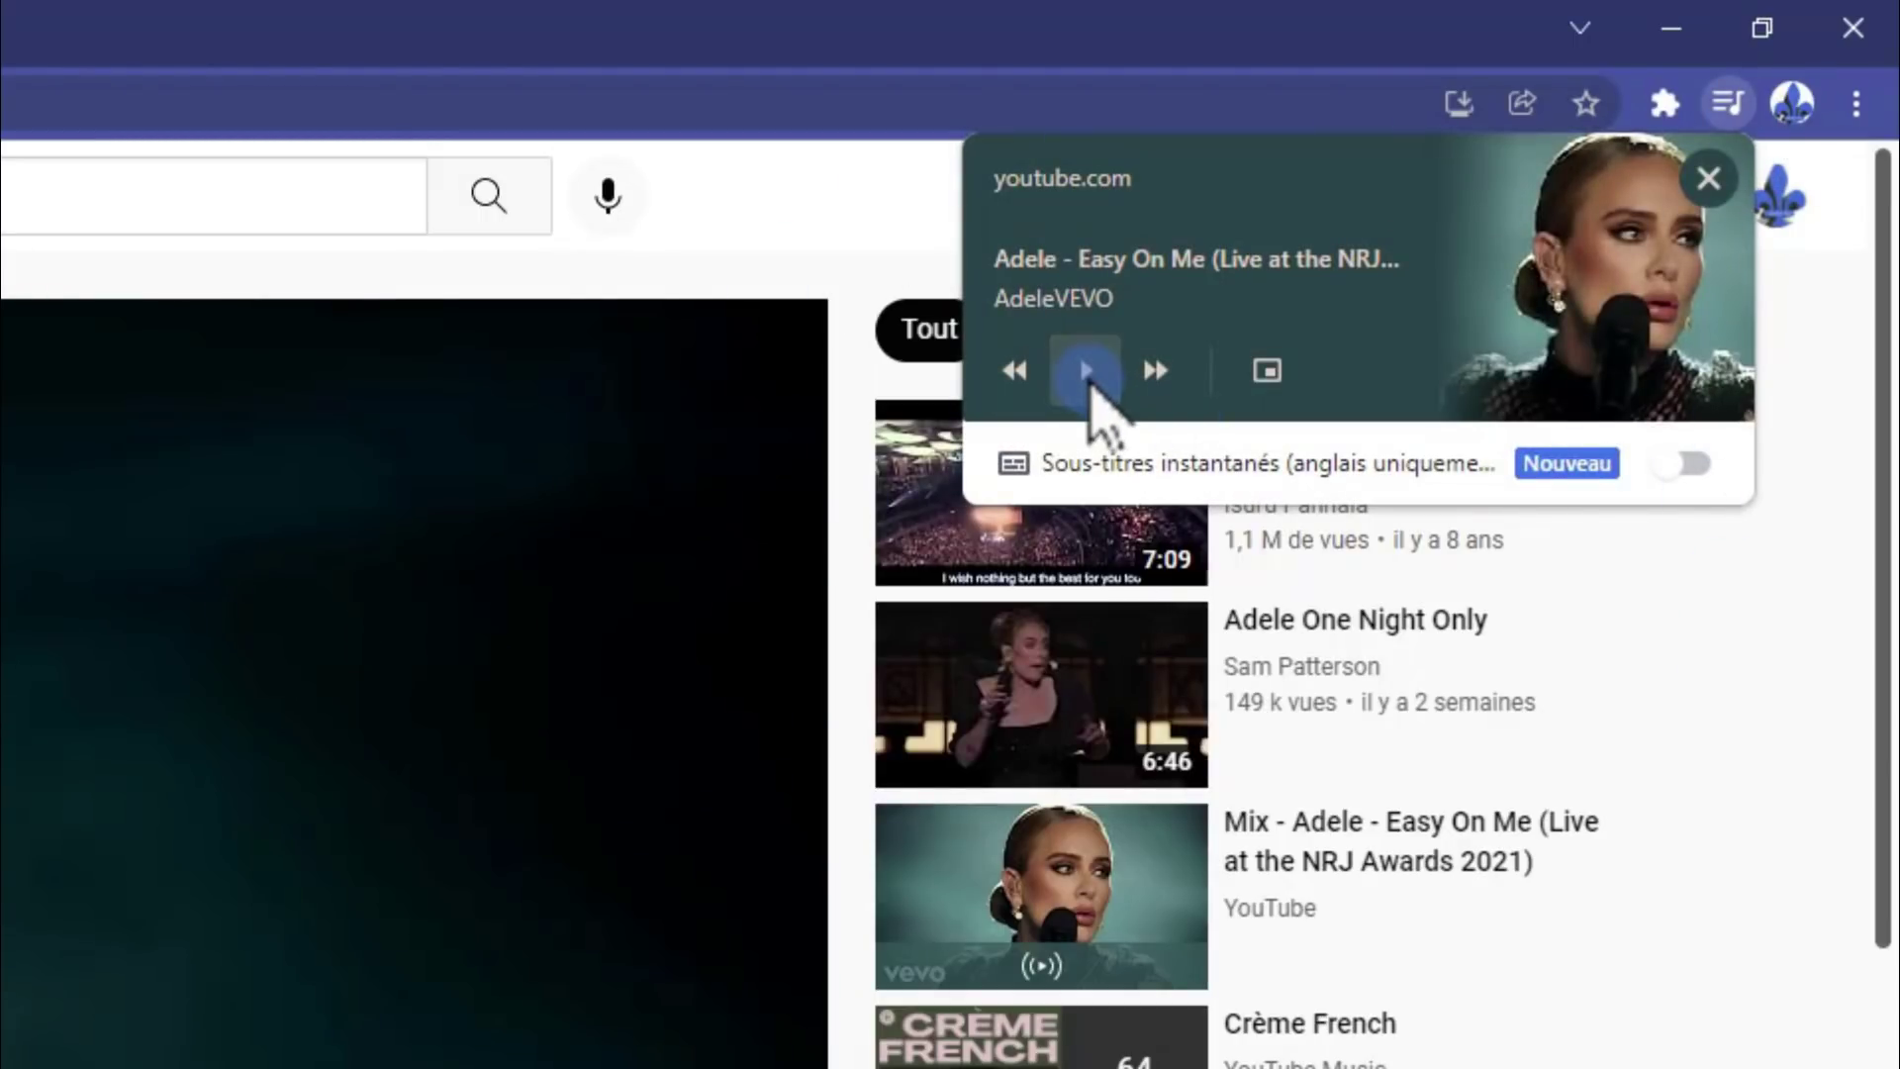
click(1086, 371)
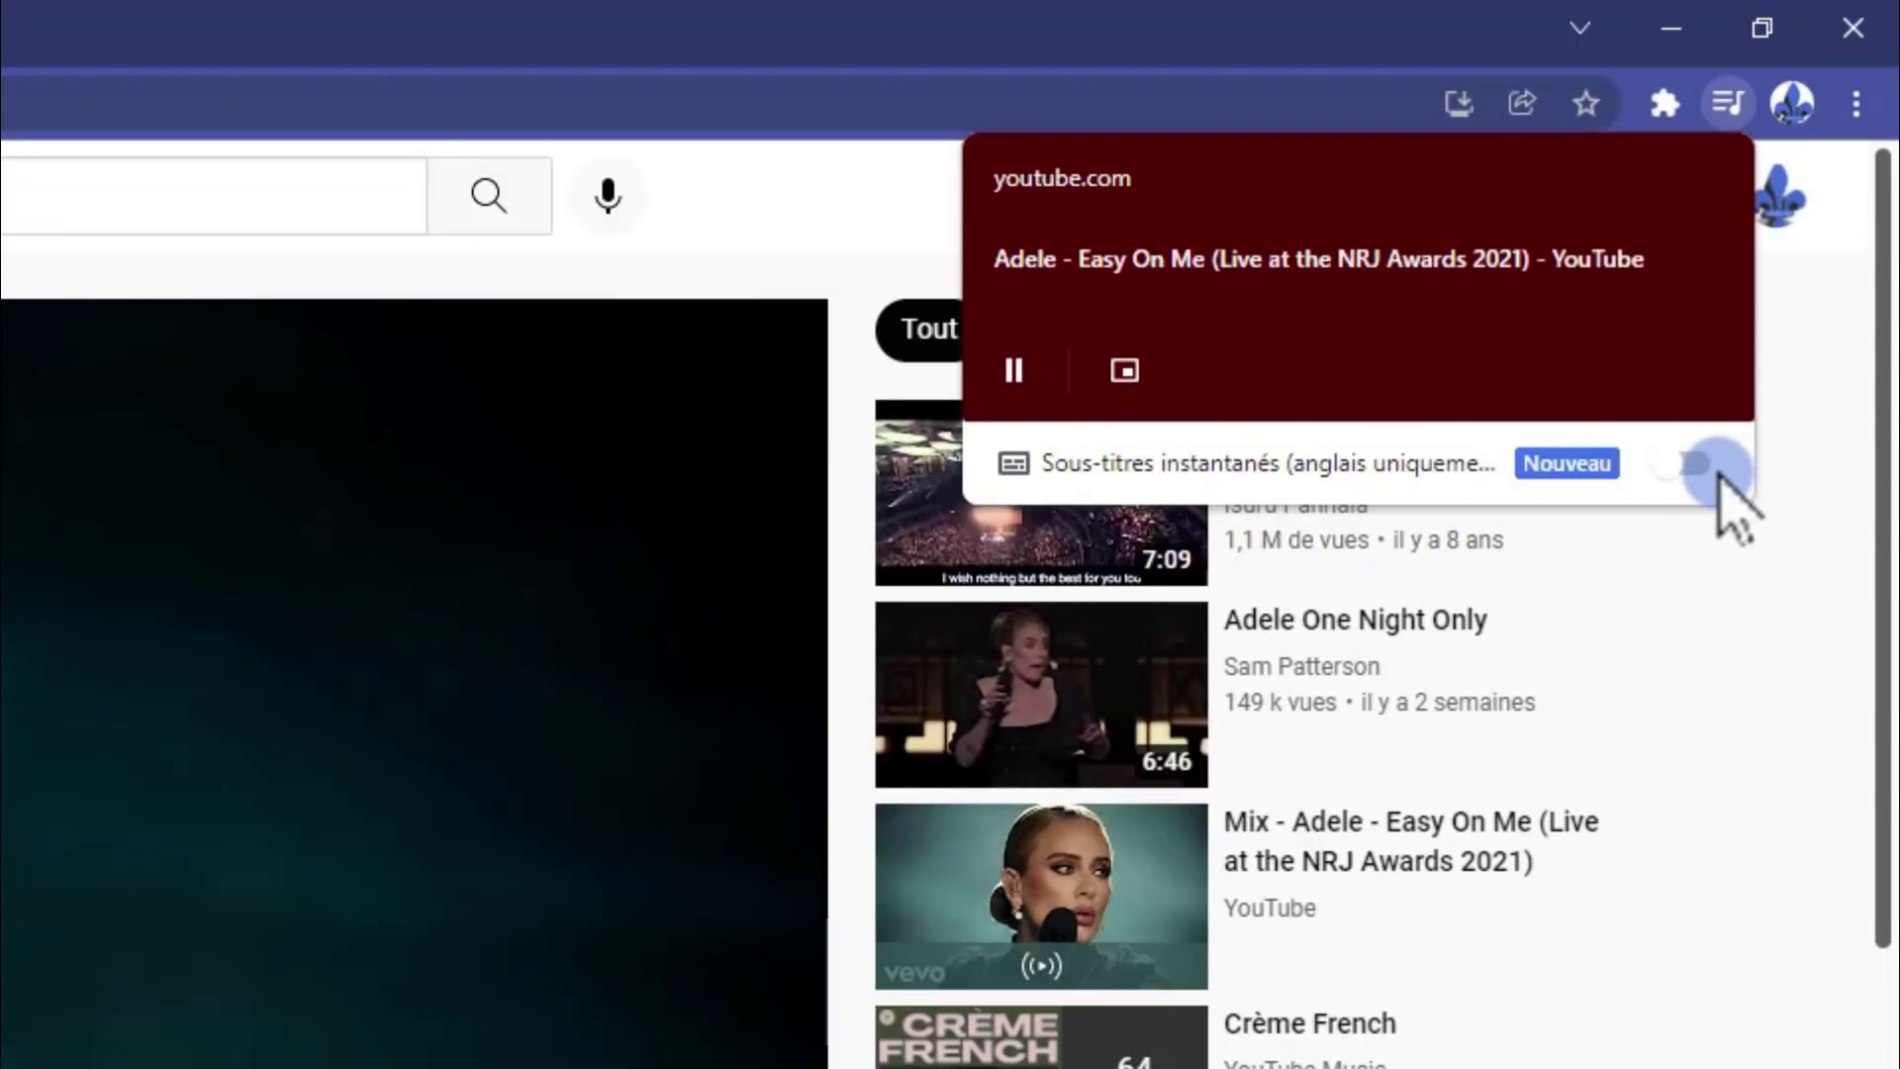
click(1682, 465)
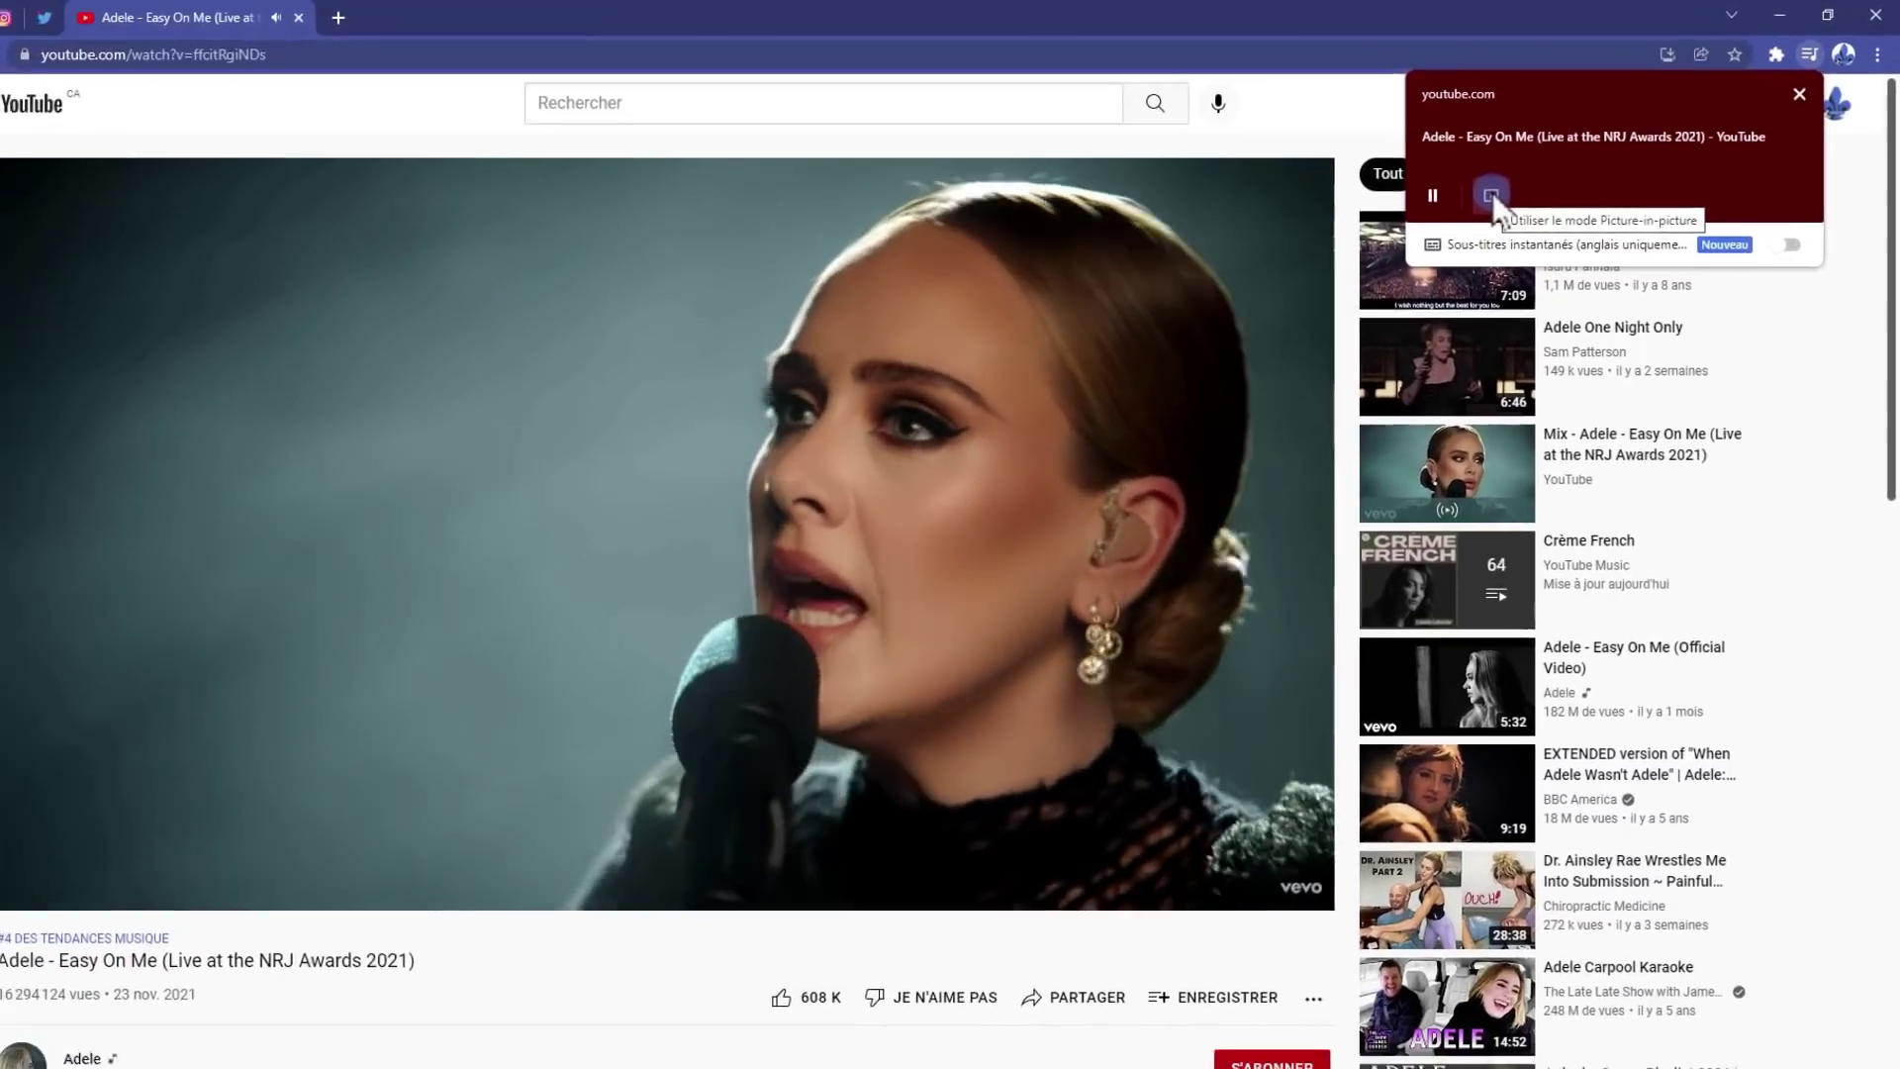
Step: Switch the Adele video to Picture-in-picture mode and reposition its floating window near the lower-right corner of the desktop
click(1198, 335)
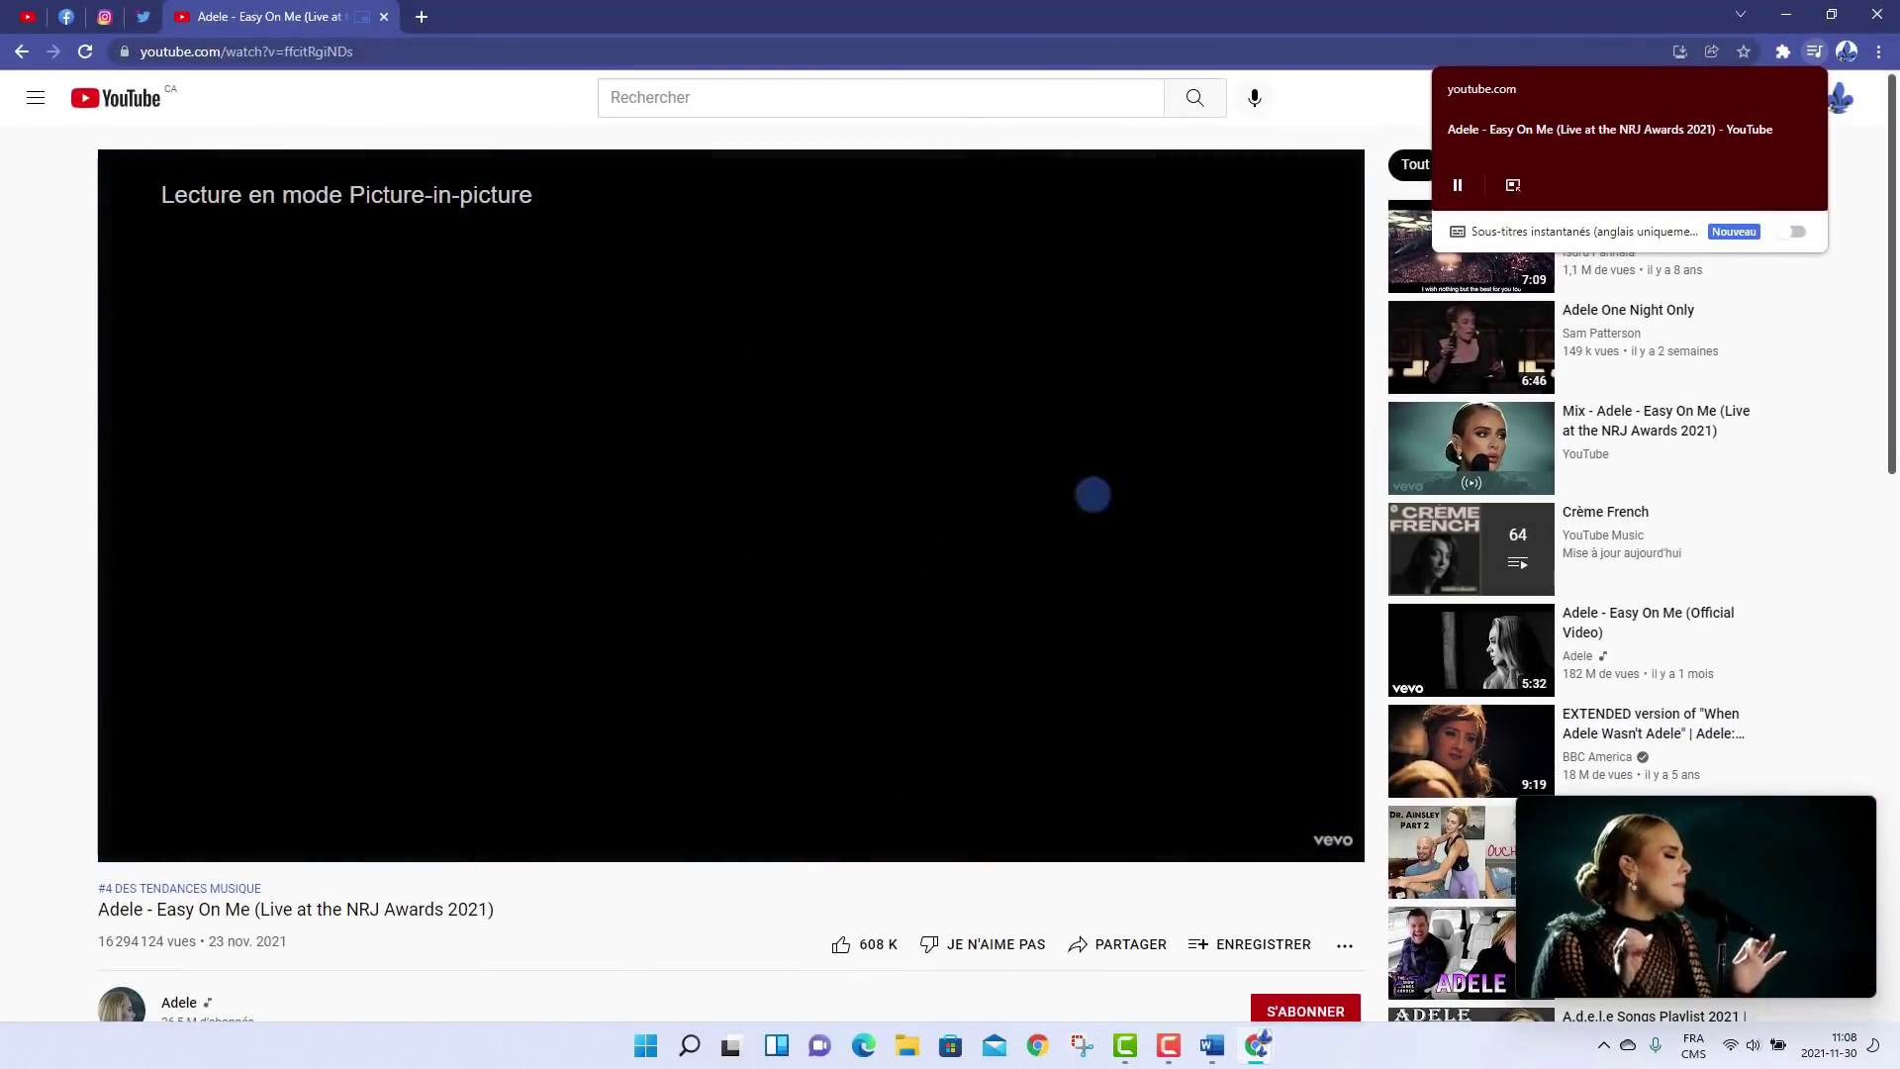
drag(1743, 864, 1523, 871)
drag(1603, 919, 1772, 905)
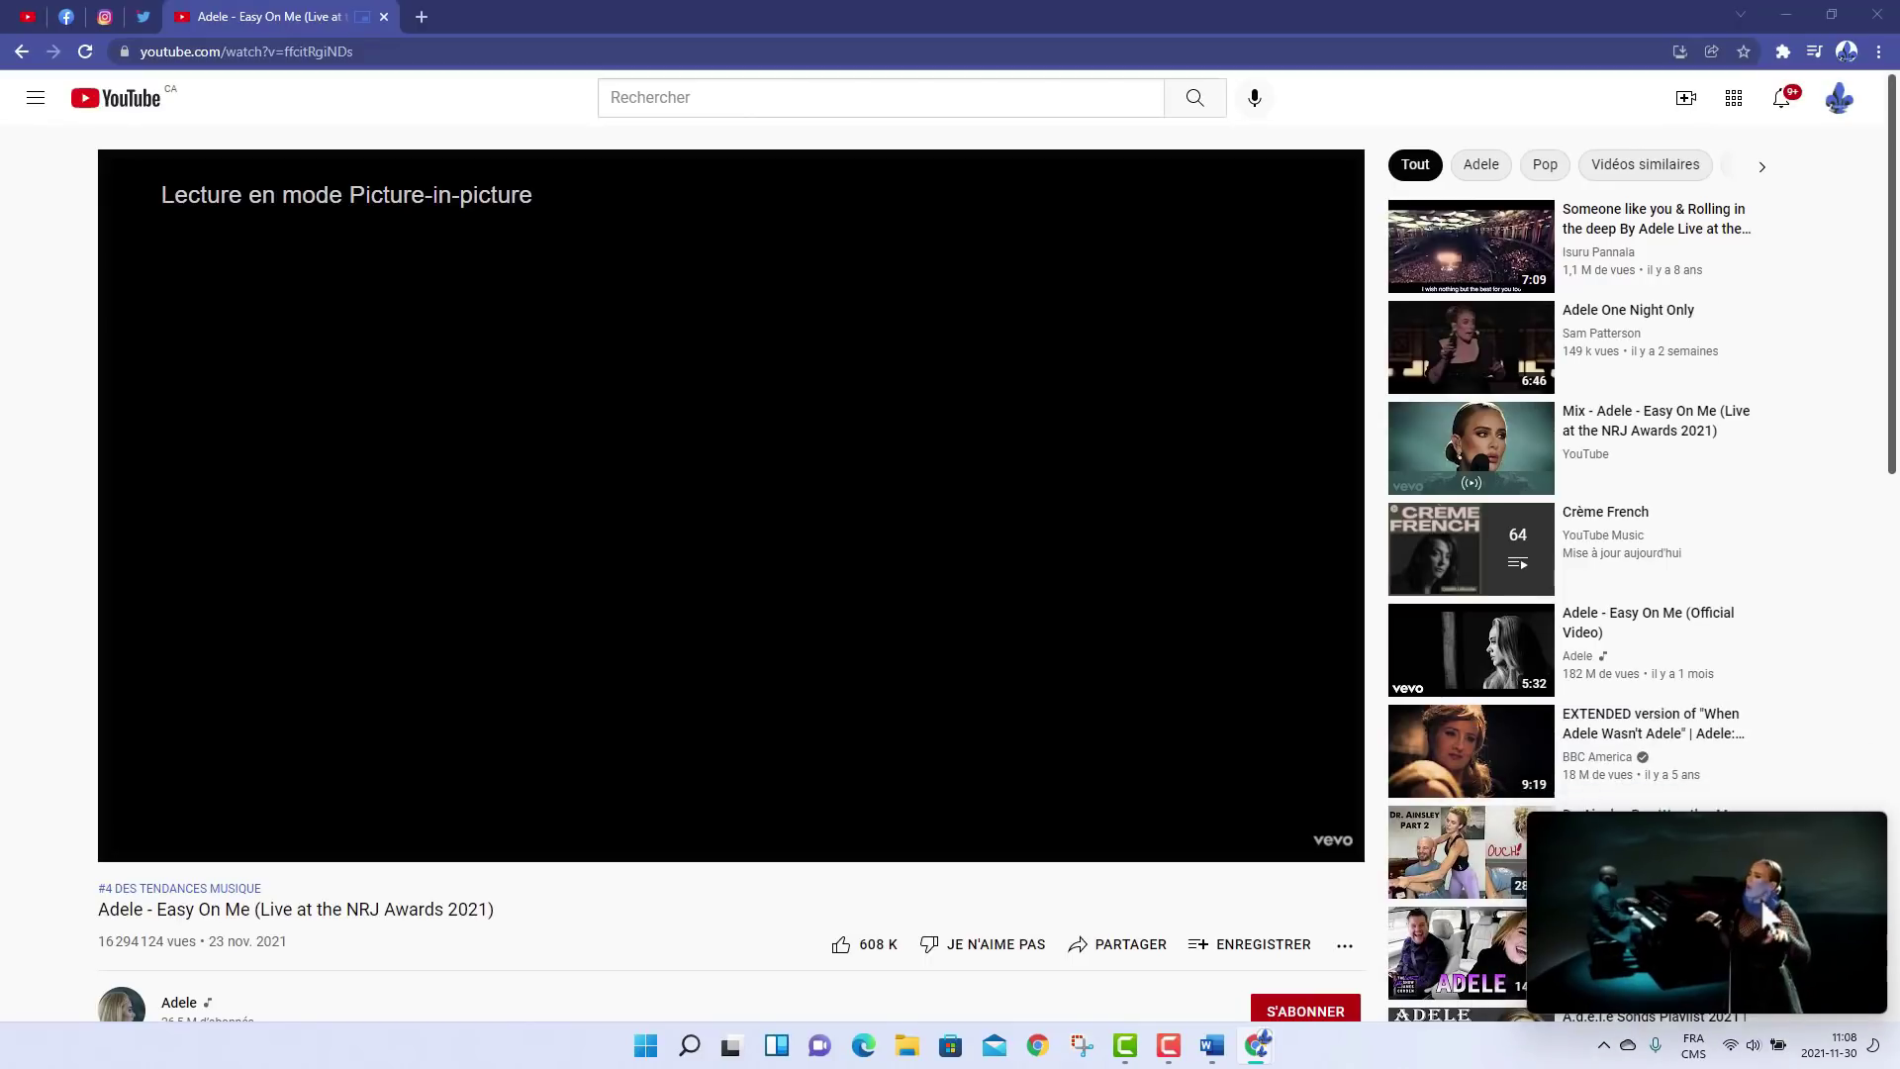
Step: Minimise Chrome and write "Bonjour dans cette nouvelle vidéo concernant Google Chrome" in the blank Word document
click(1790, 14)
text(Bonjour dans ce)
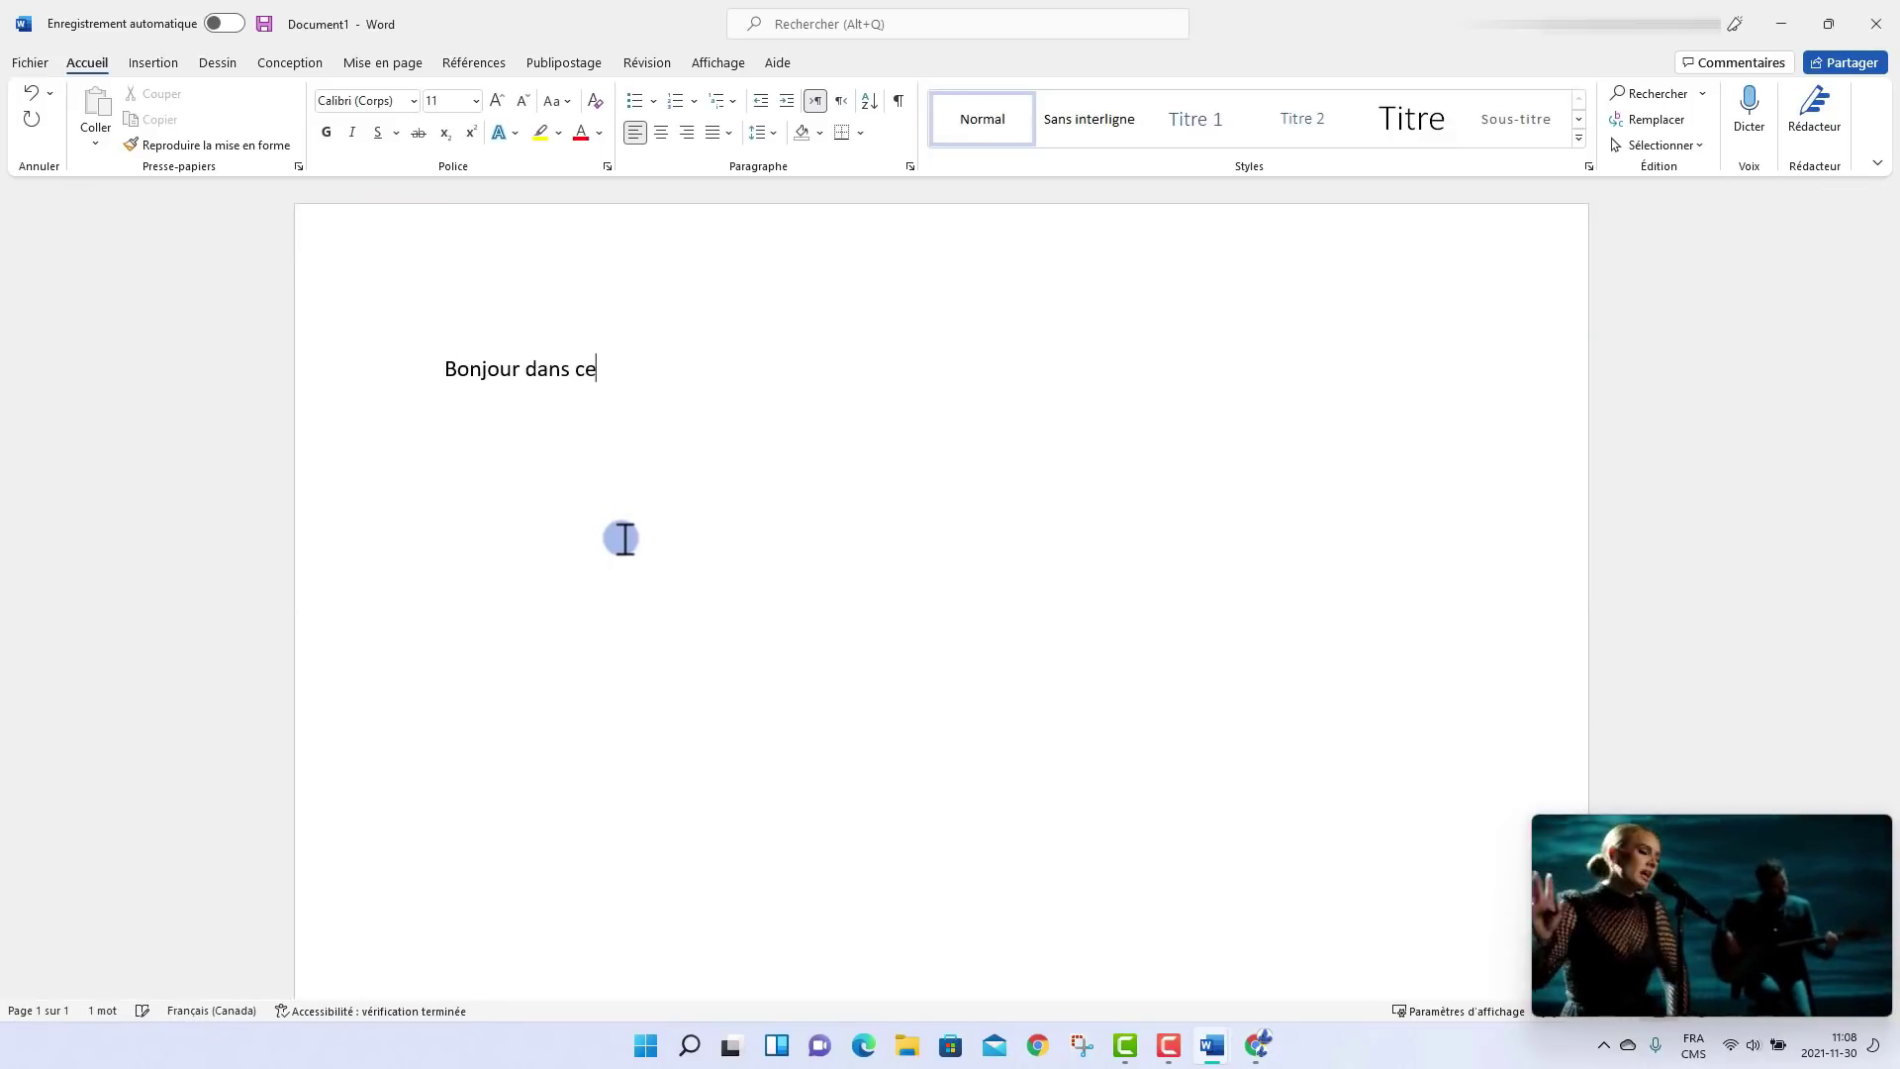
text(tte nouvelle vid)
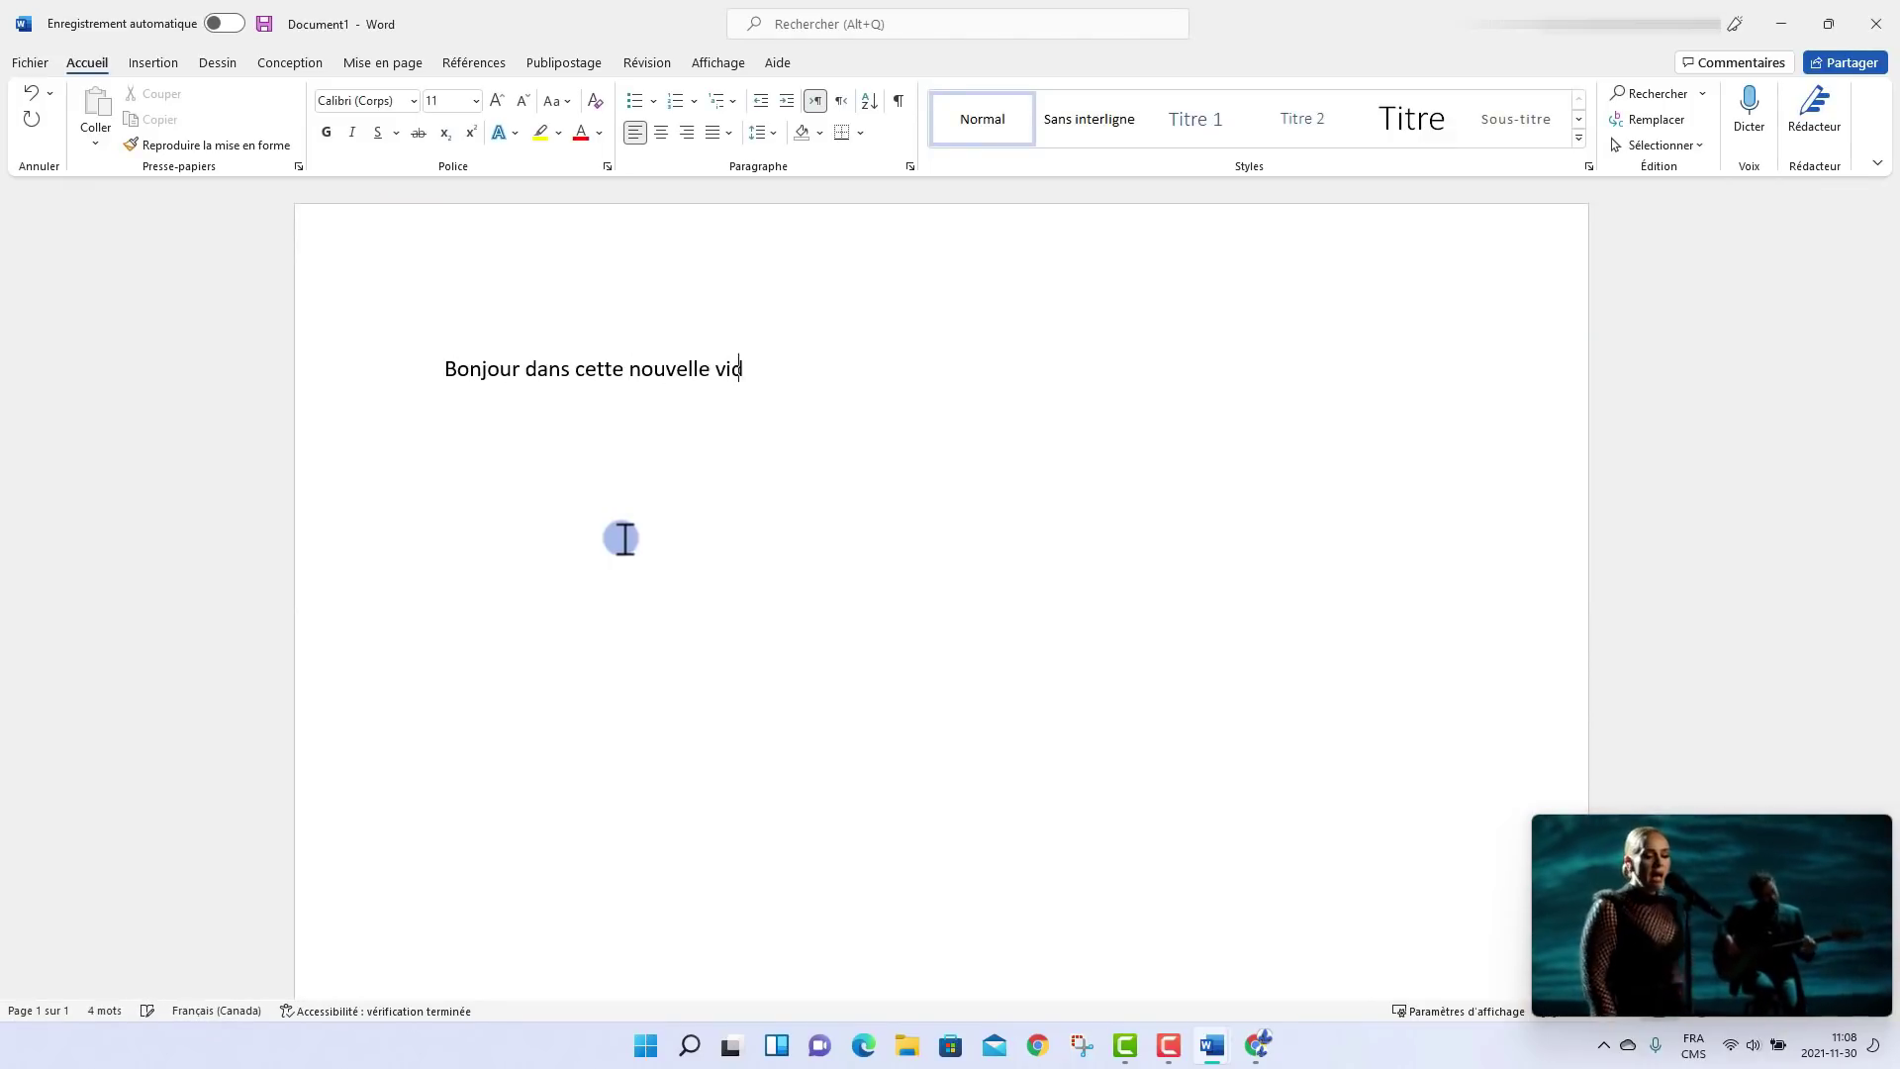
text(éo concernant )
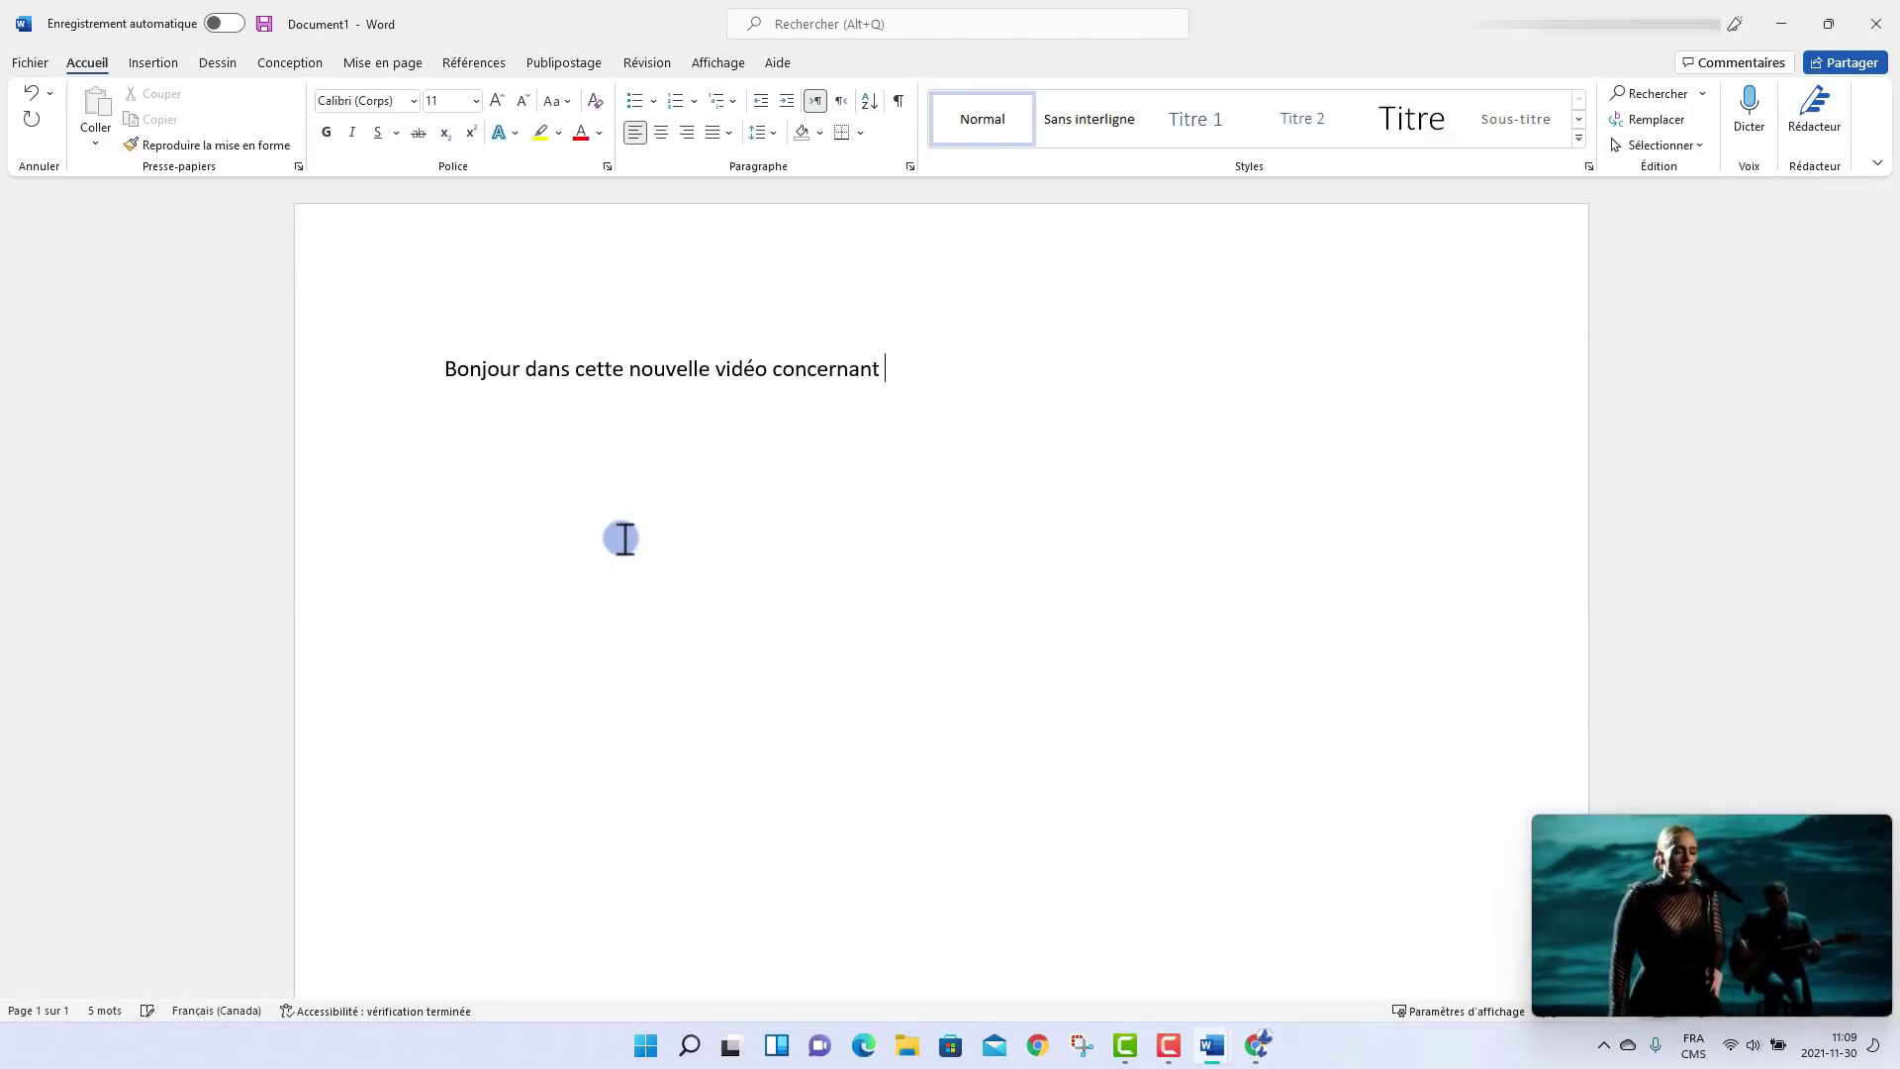
text(Google Chrome)
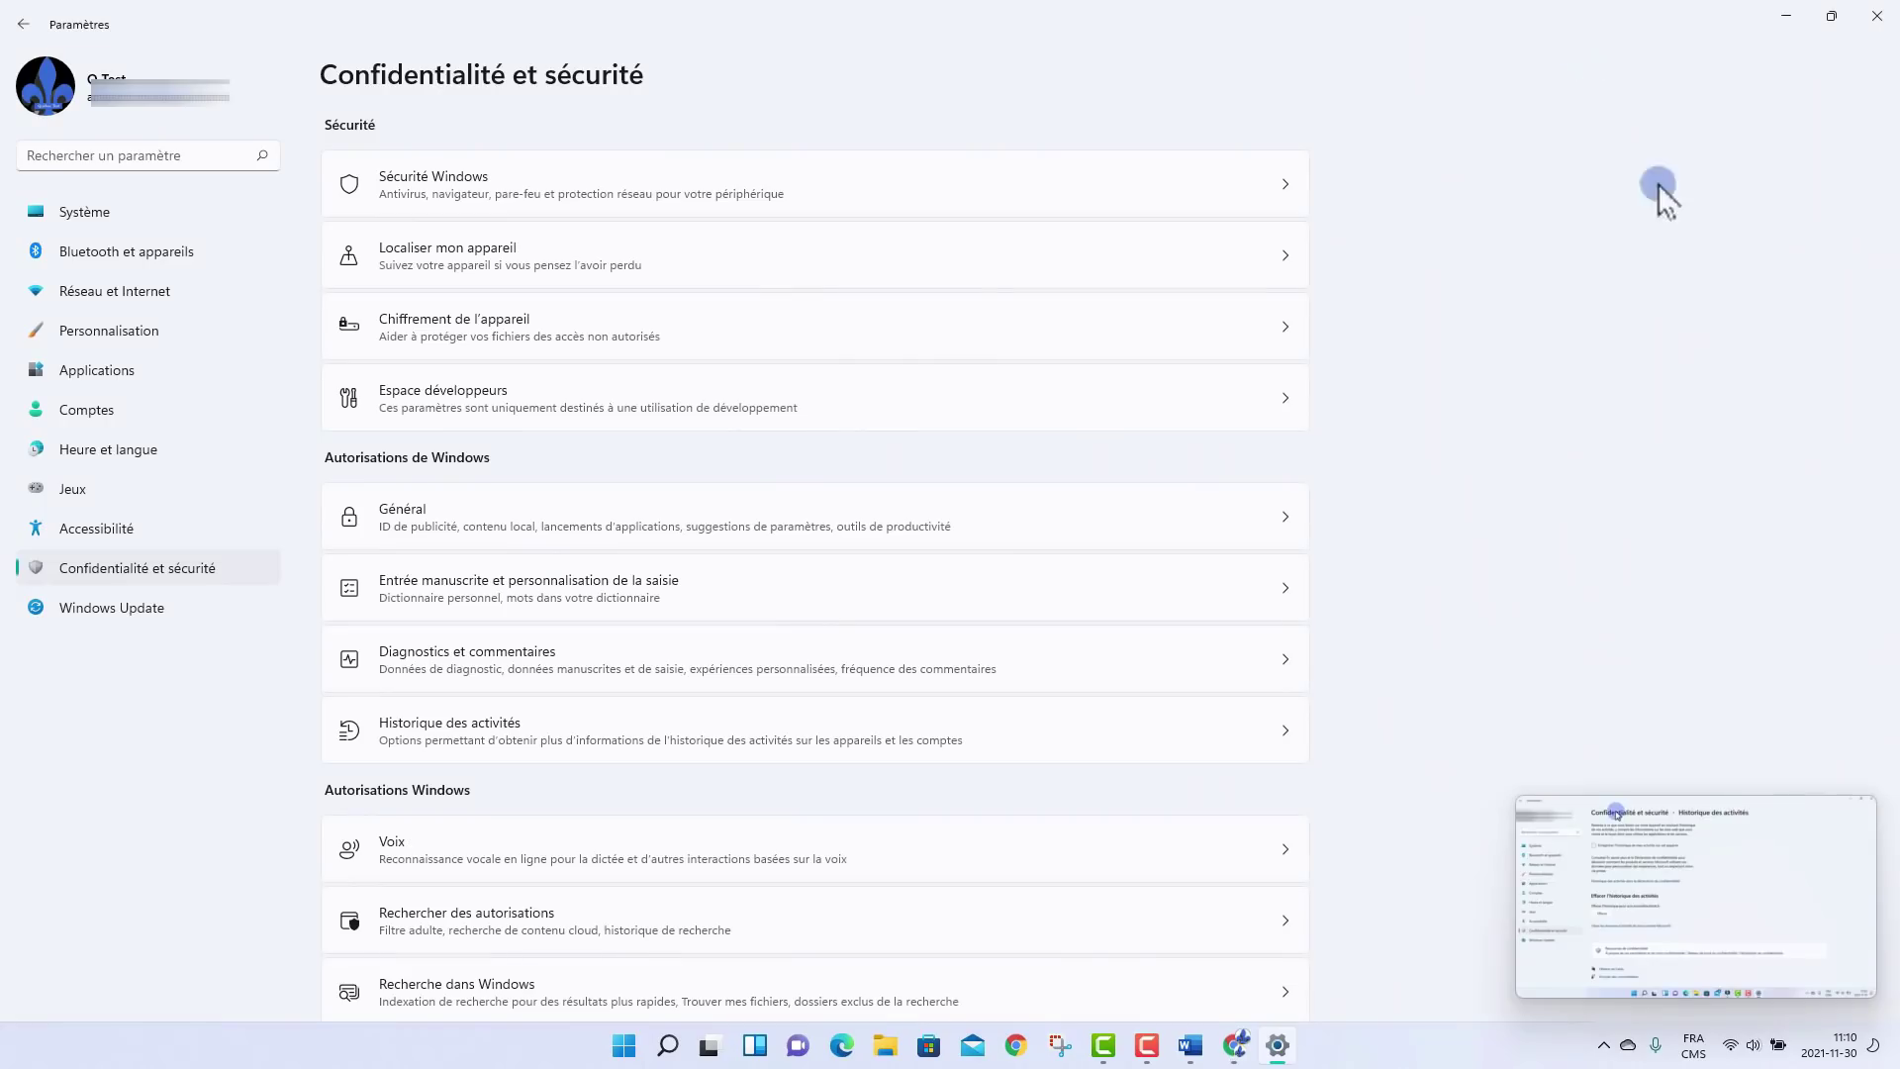
Step: Enlarge and reposition the floating video window over the Windows privacy settings, and open Localiser mon appareil
mouse_move(1572, 828)
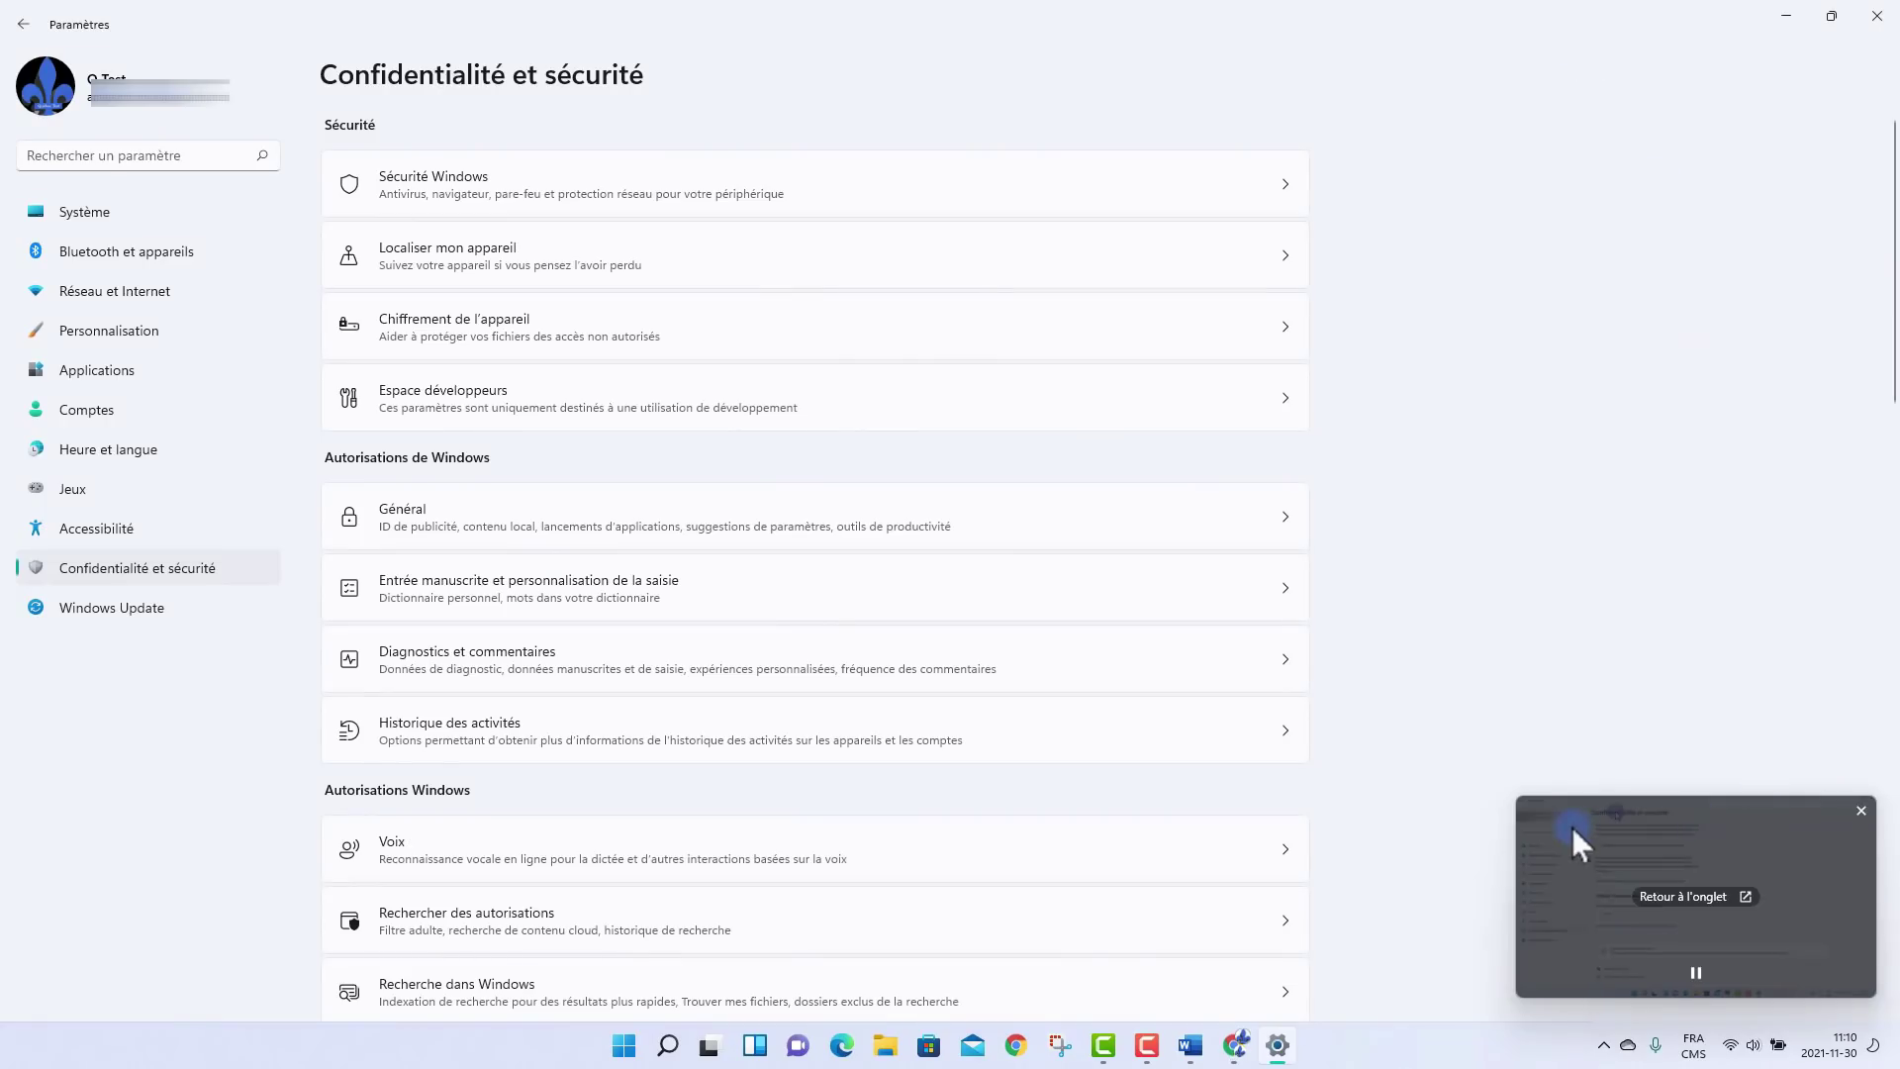
drag(1518, 797, 1268, 594)
mouse_move(1622, 849)
drag(1591, 695, 1613, 757)
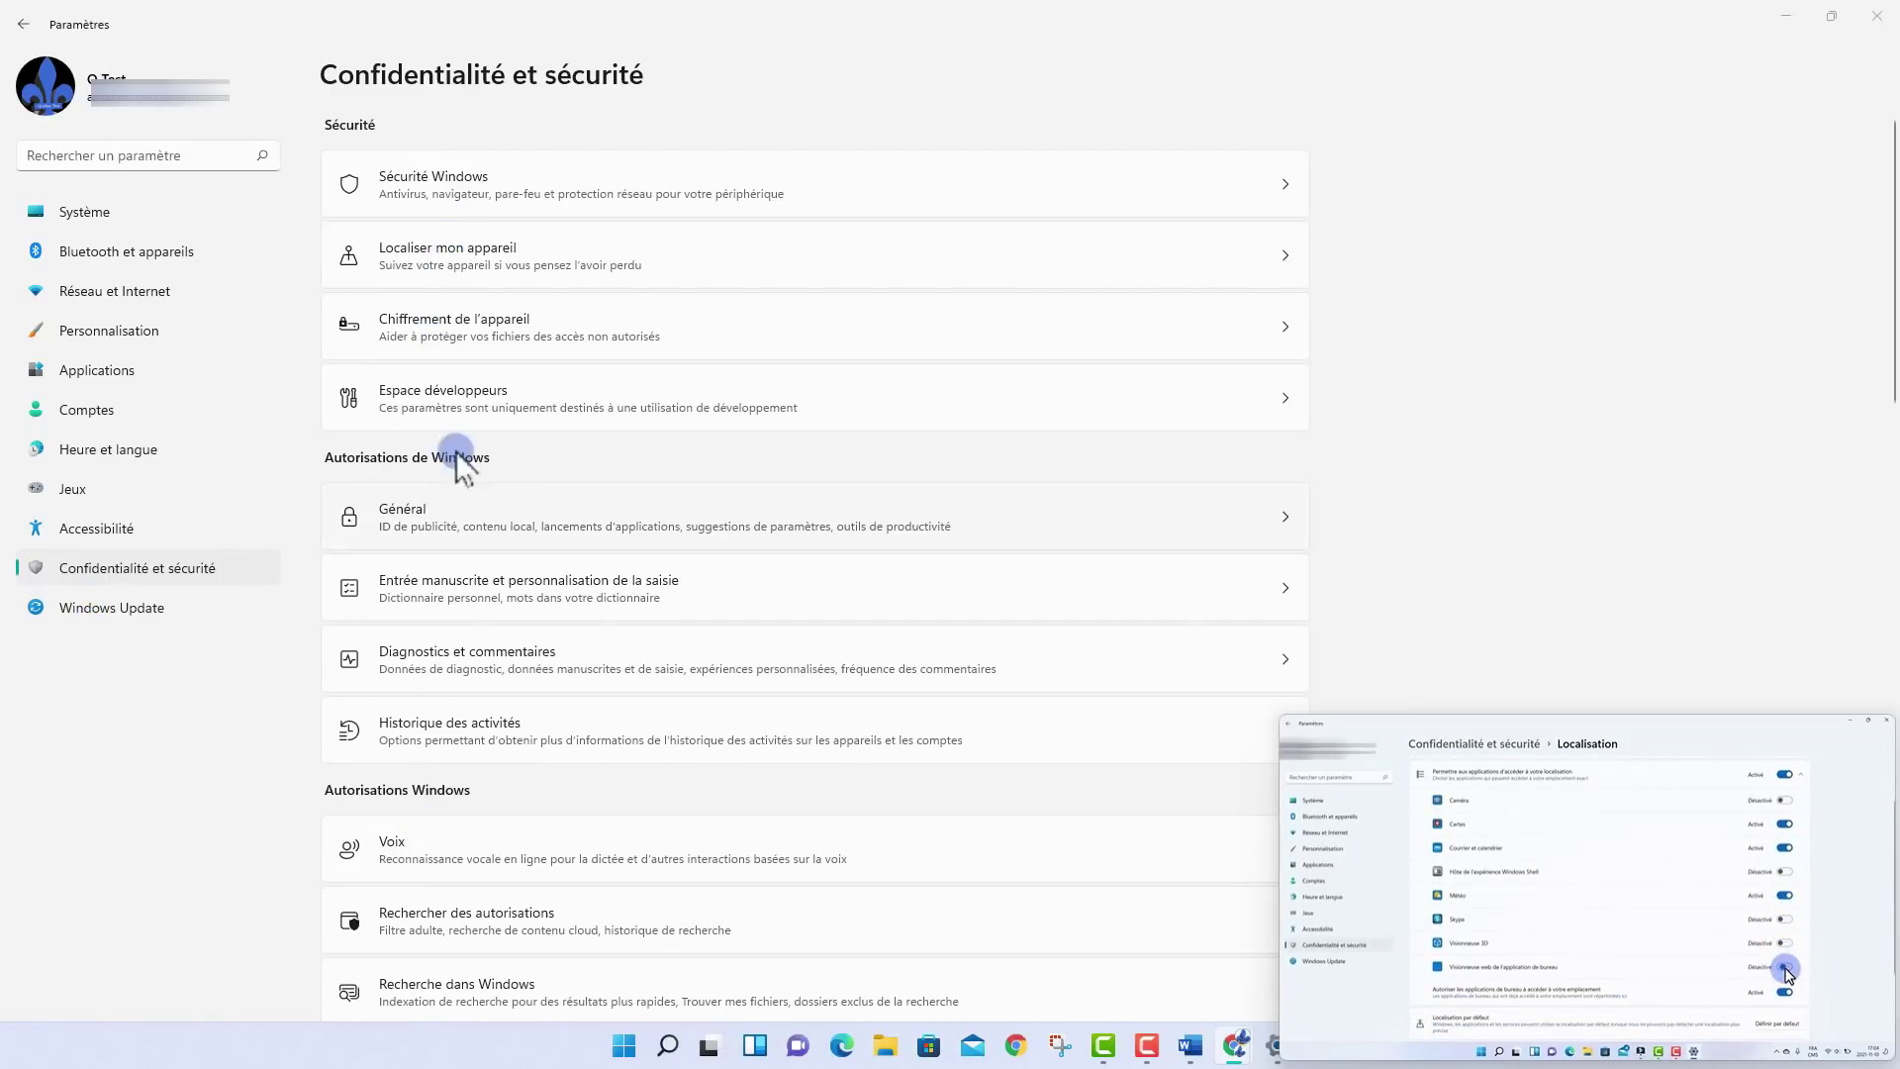
click(433, 259)
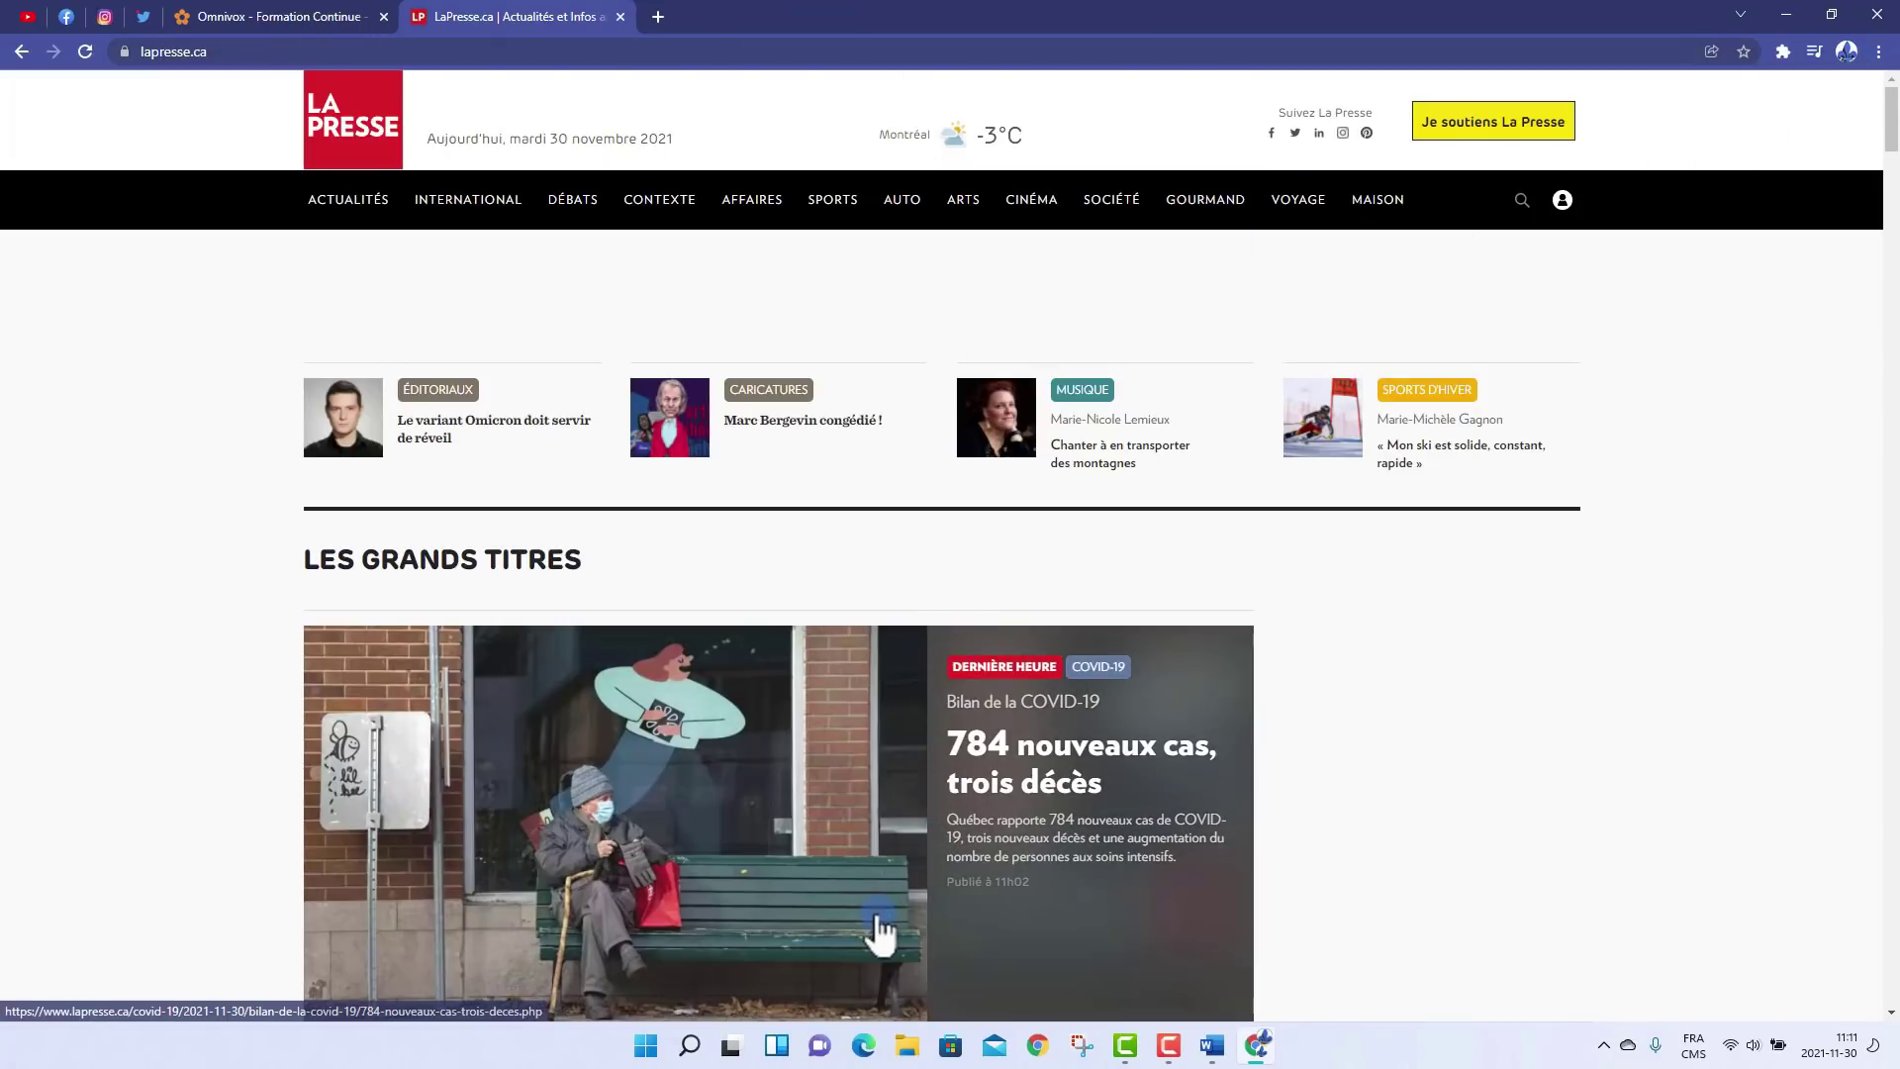
click(558, 148)
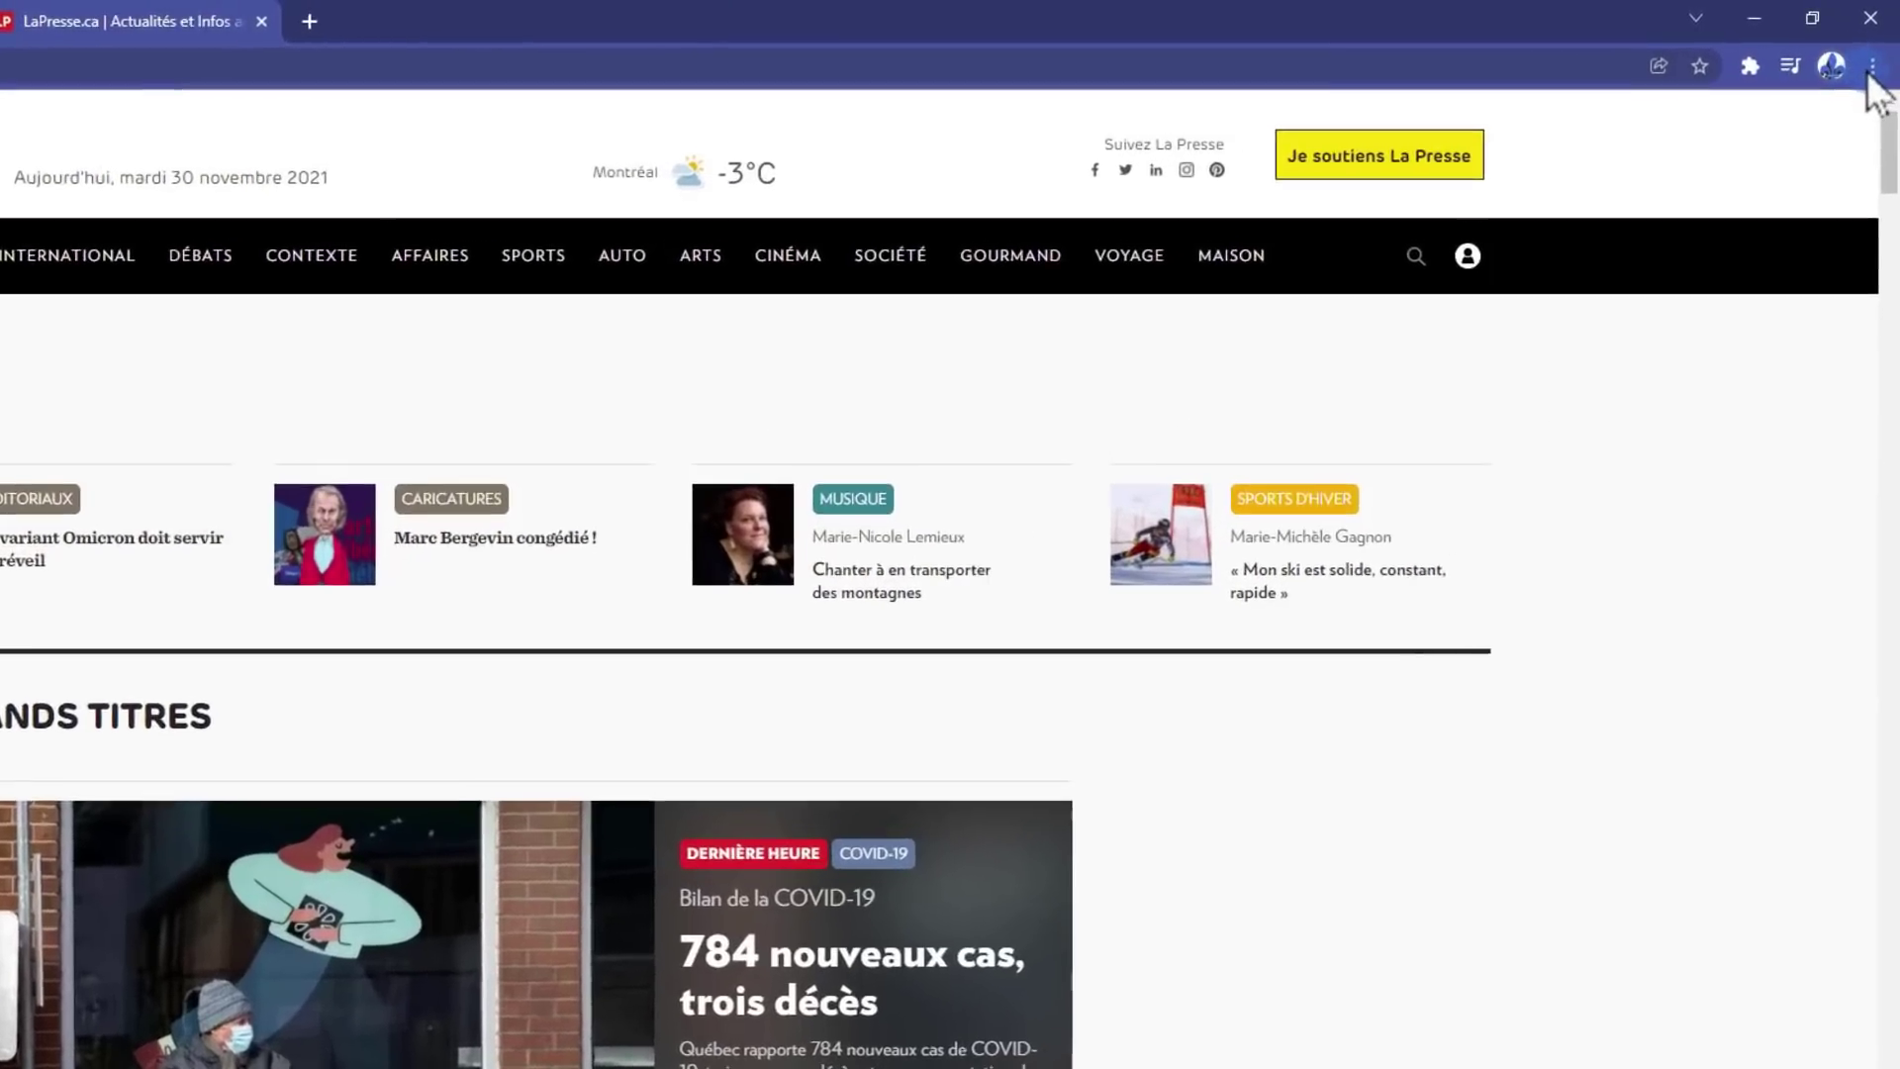
click(1877, 51)
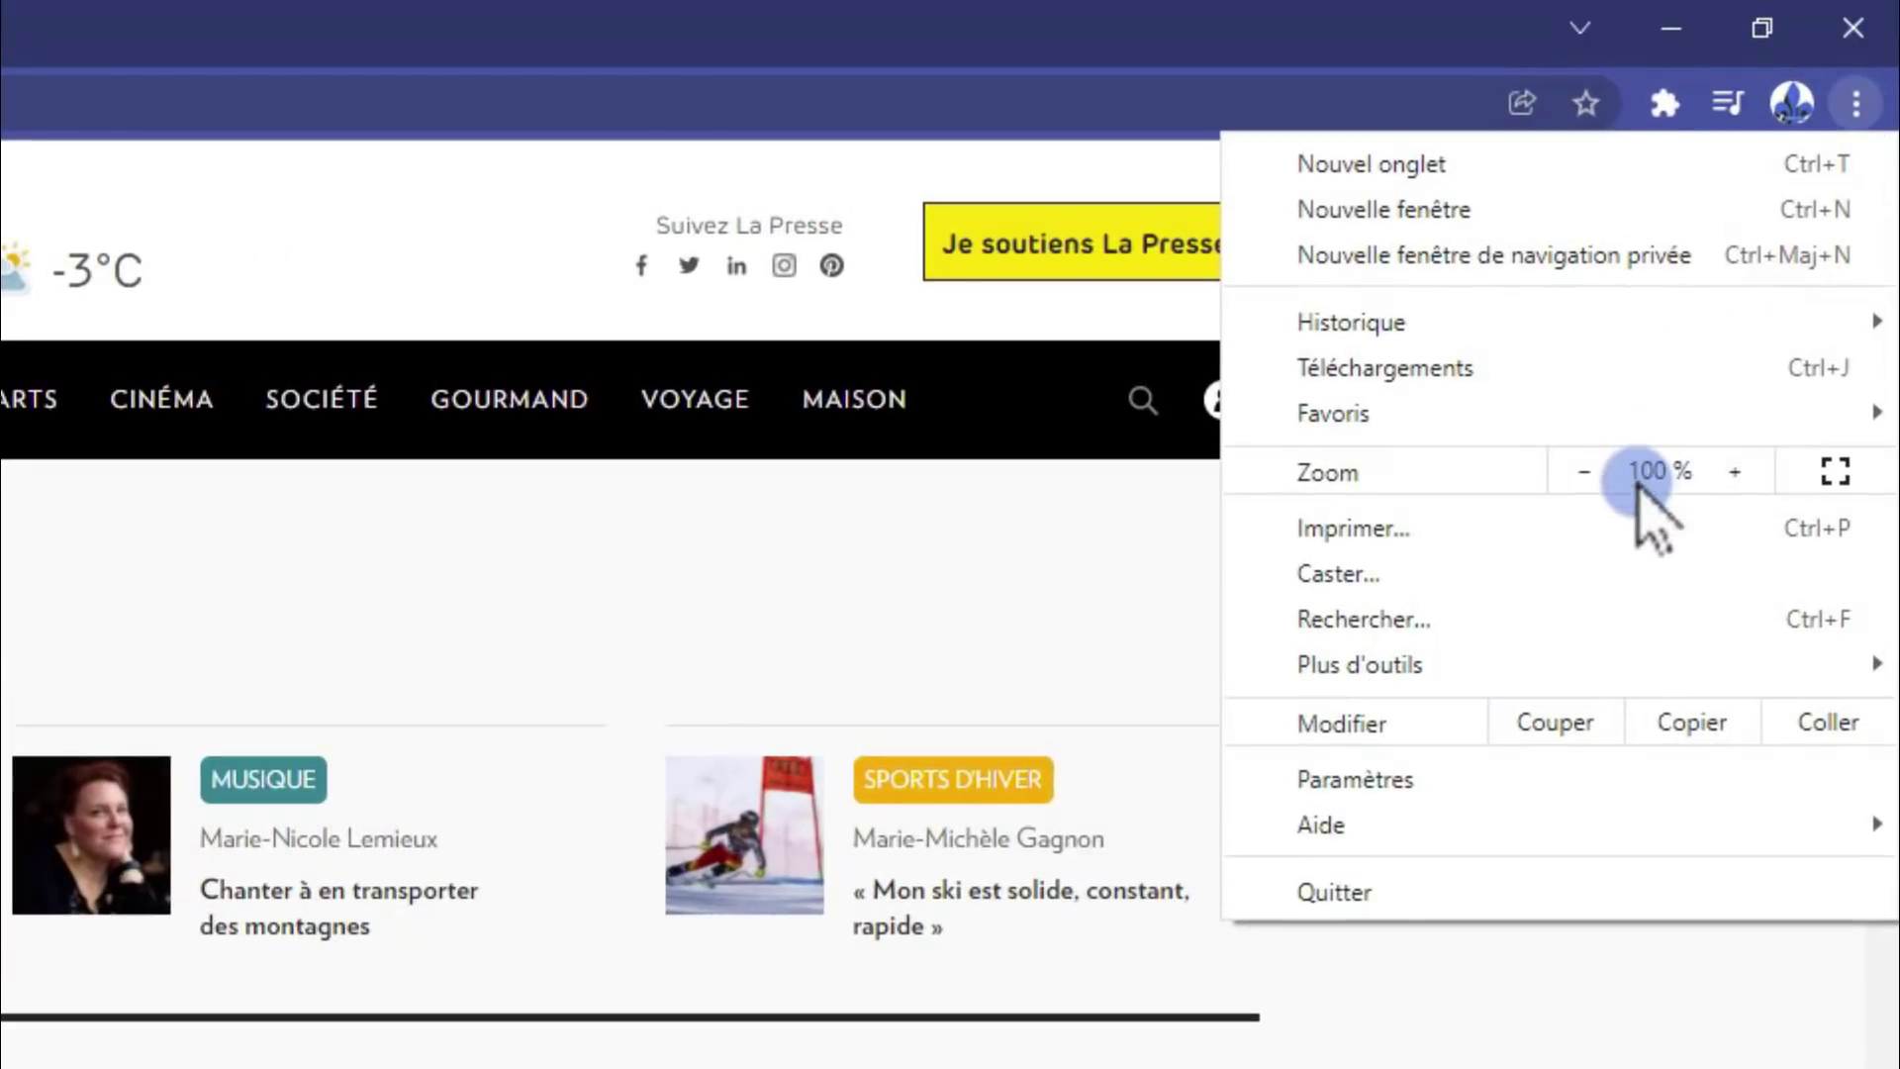
mouse_move(1547, 661)
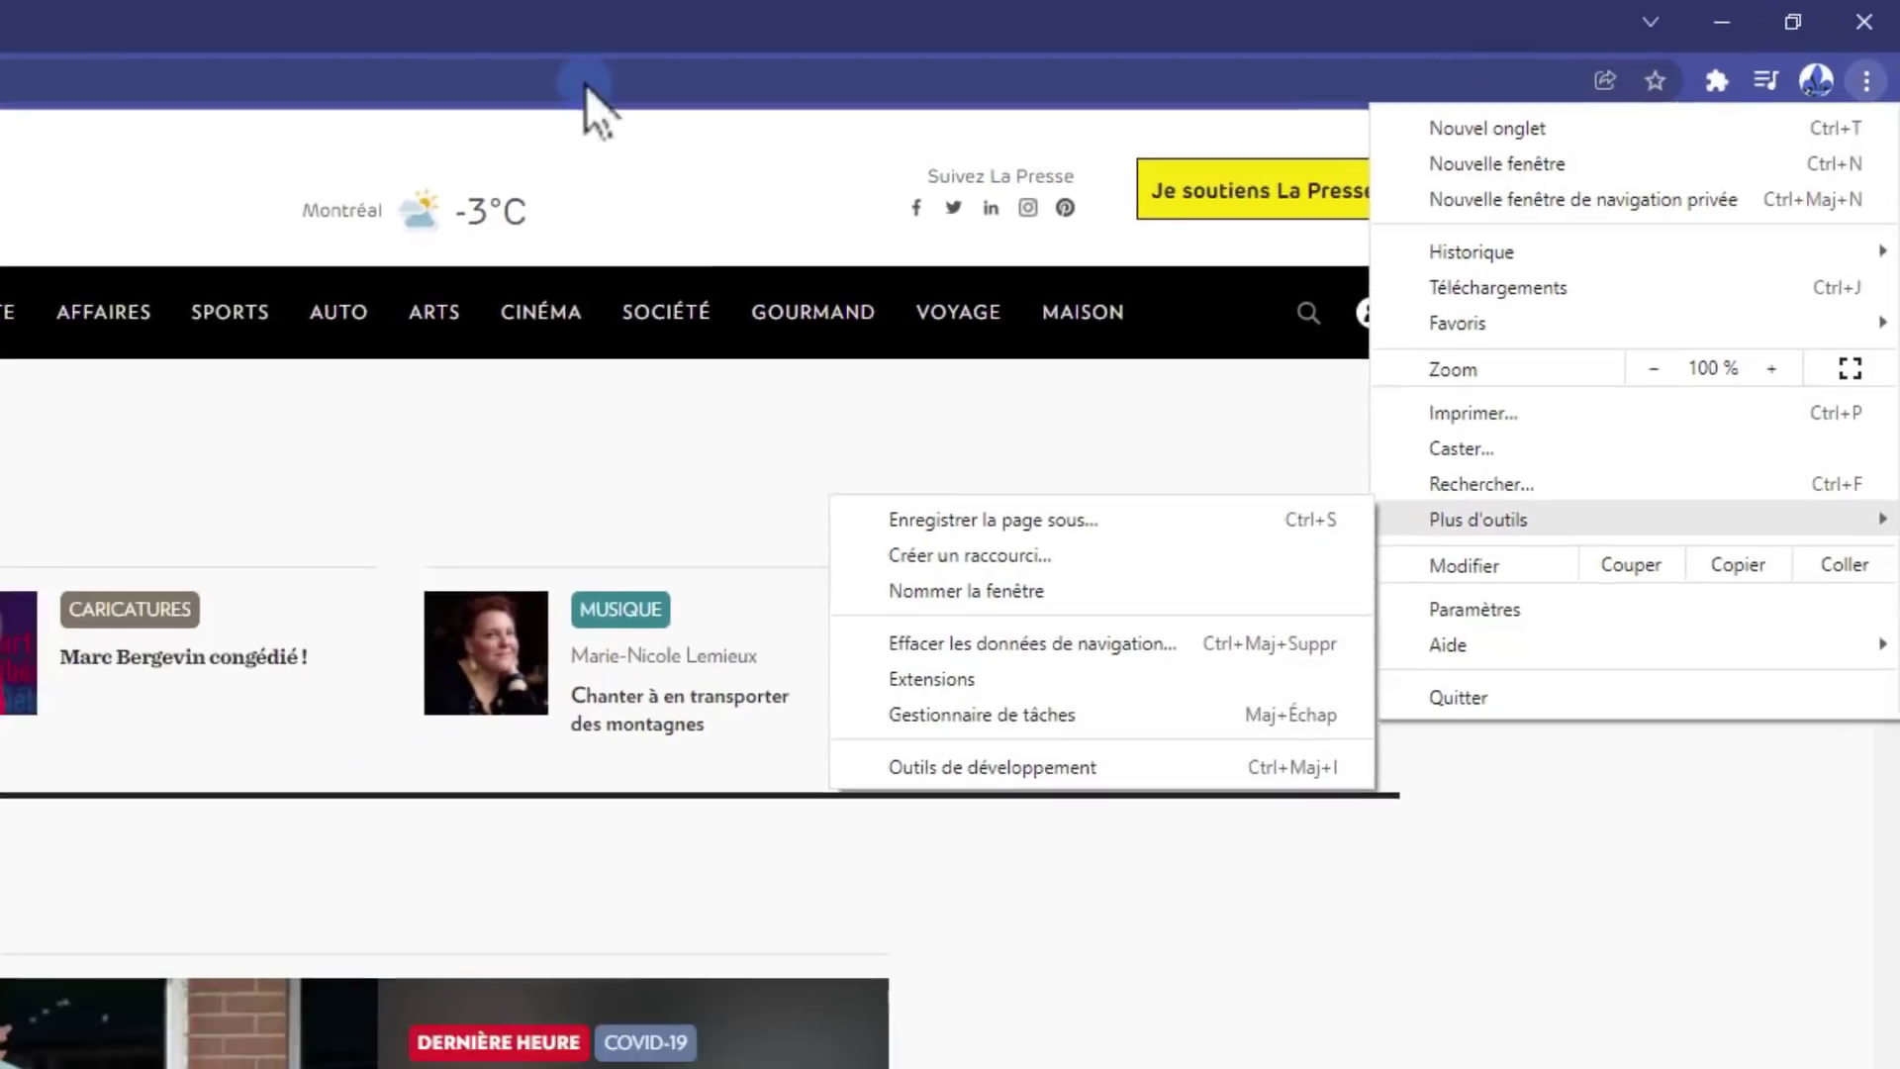
click(129, 20)
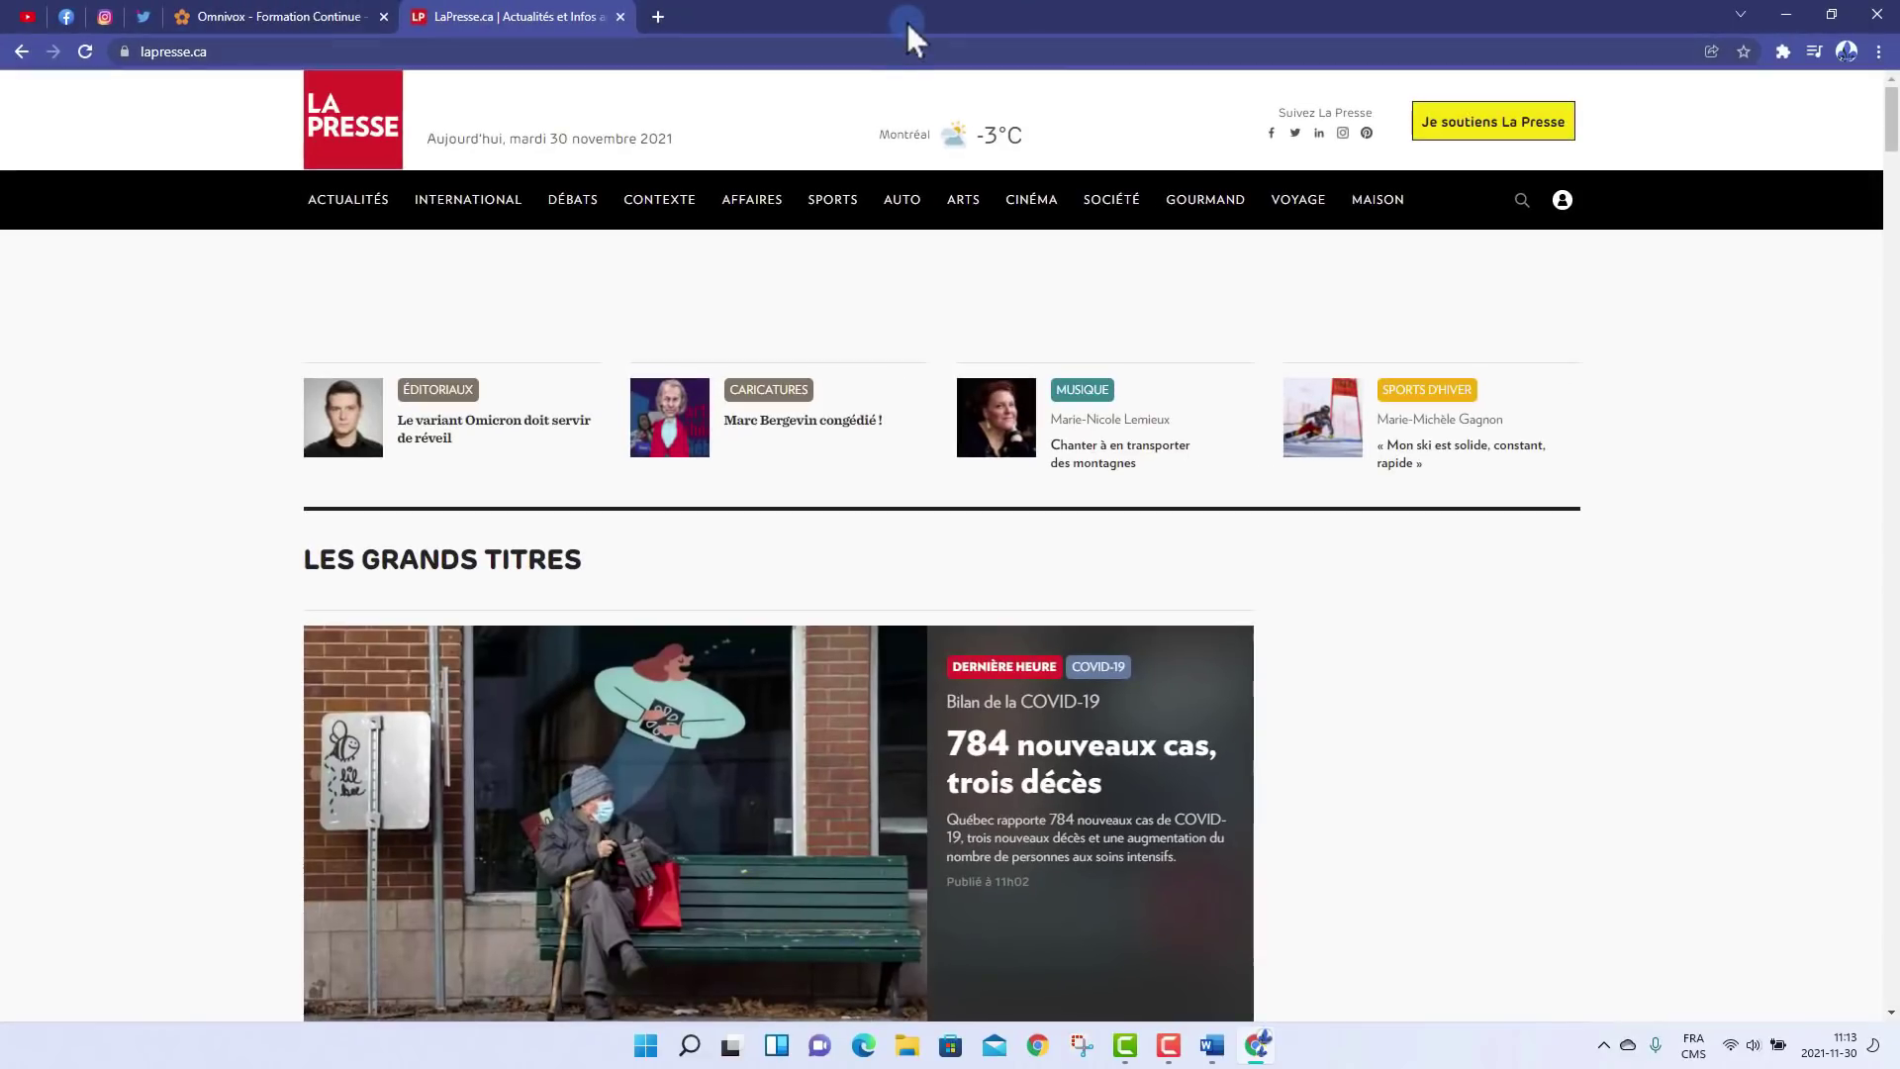
Step: Open Chrome's task manager from the LaPresse.ca window and end the Adblock Plus extension process
right_click(907, 27)
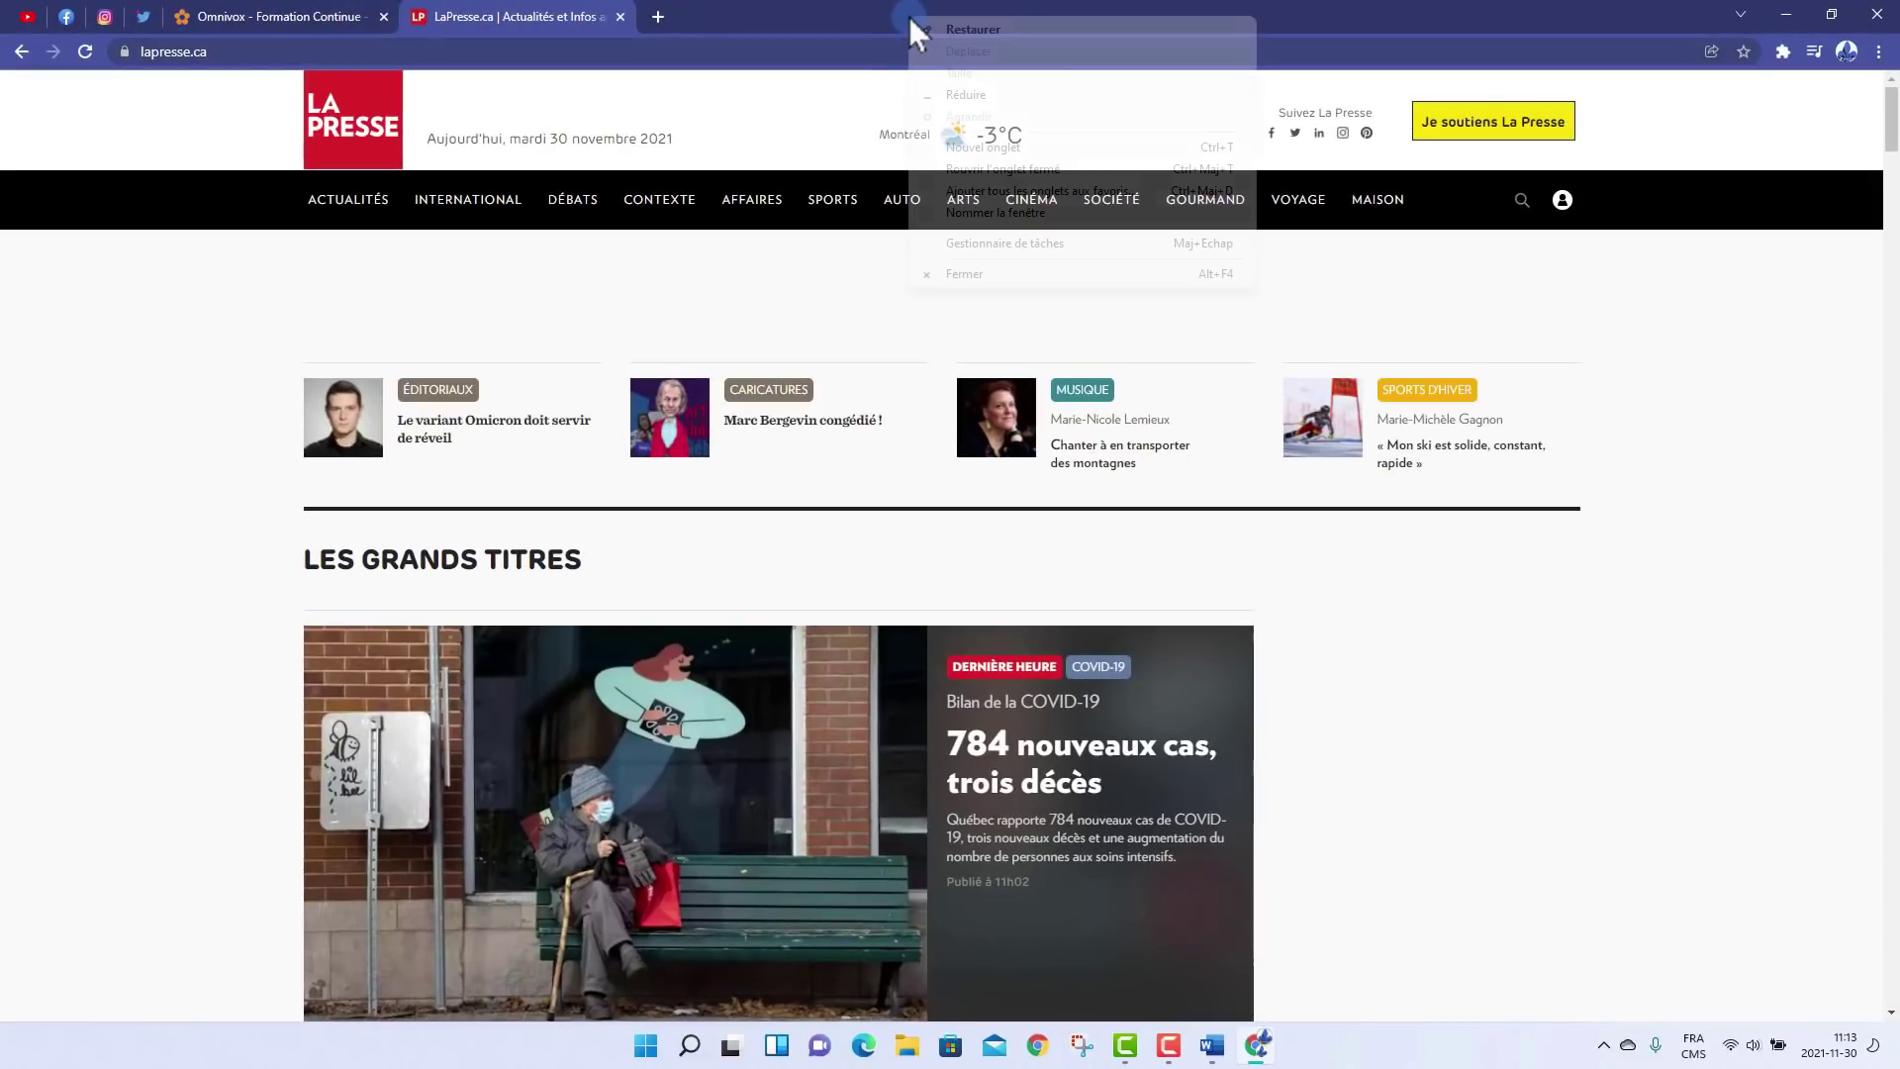
click(1044, 243)
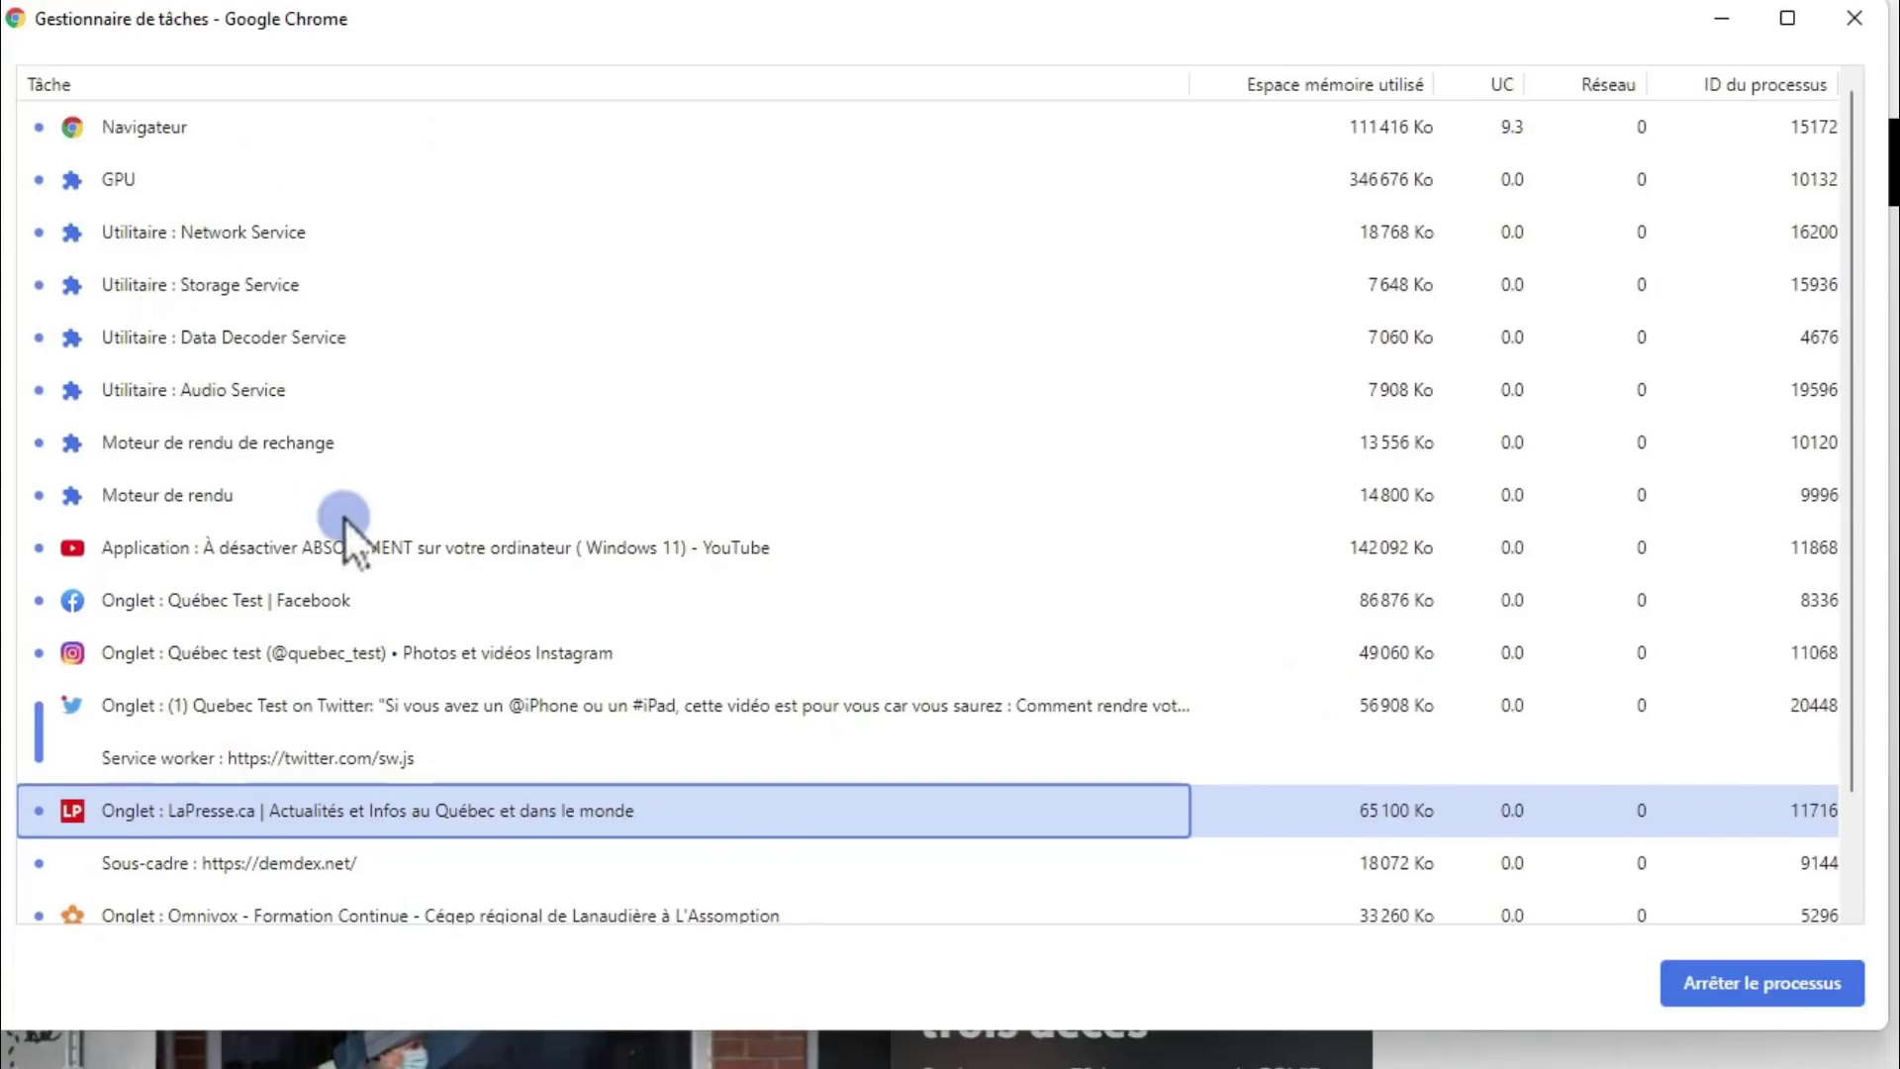
scroll(582, 434, down, 1)
scroll(582, 434, up, 1)
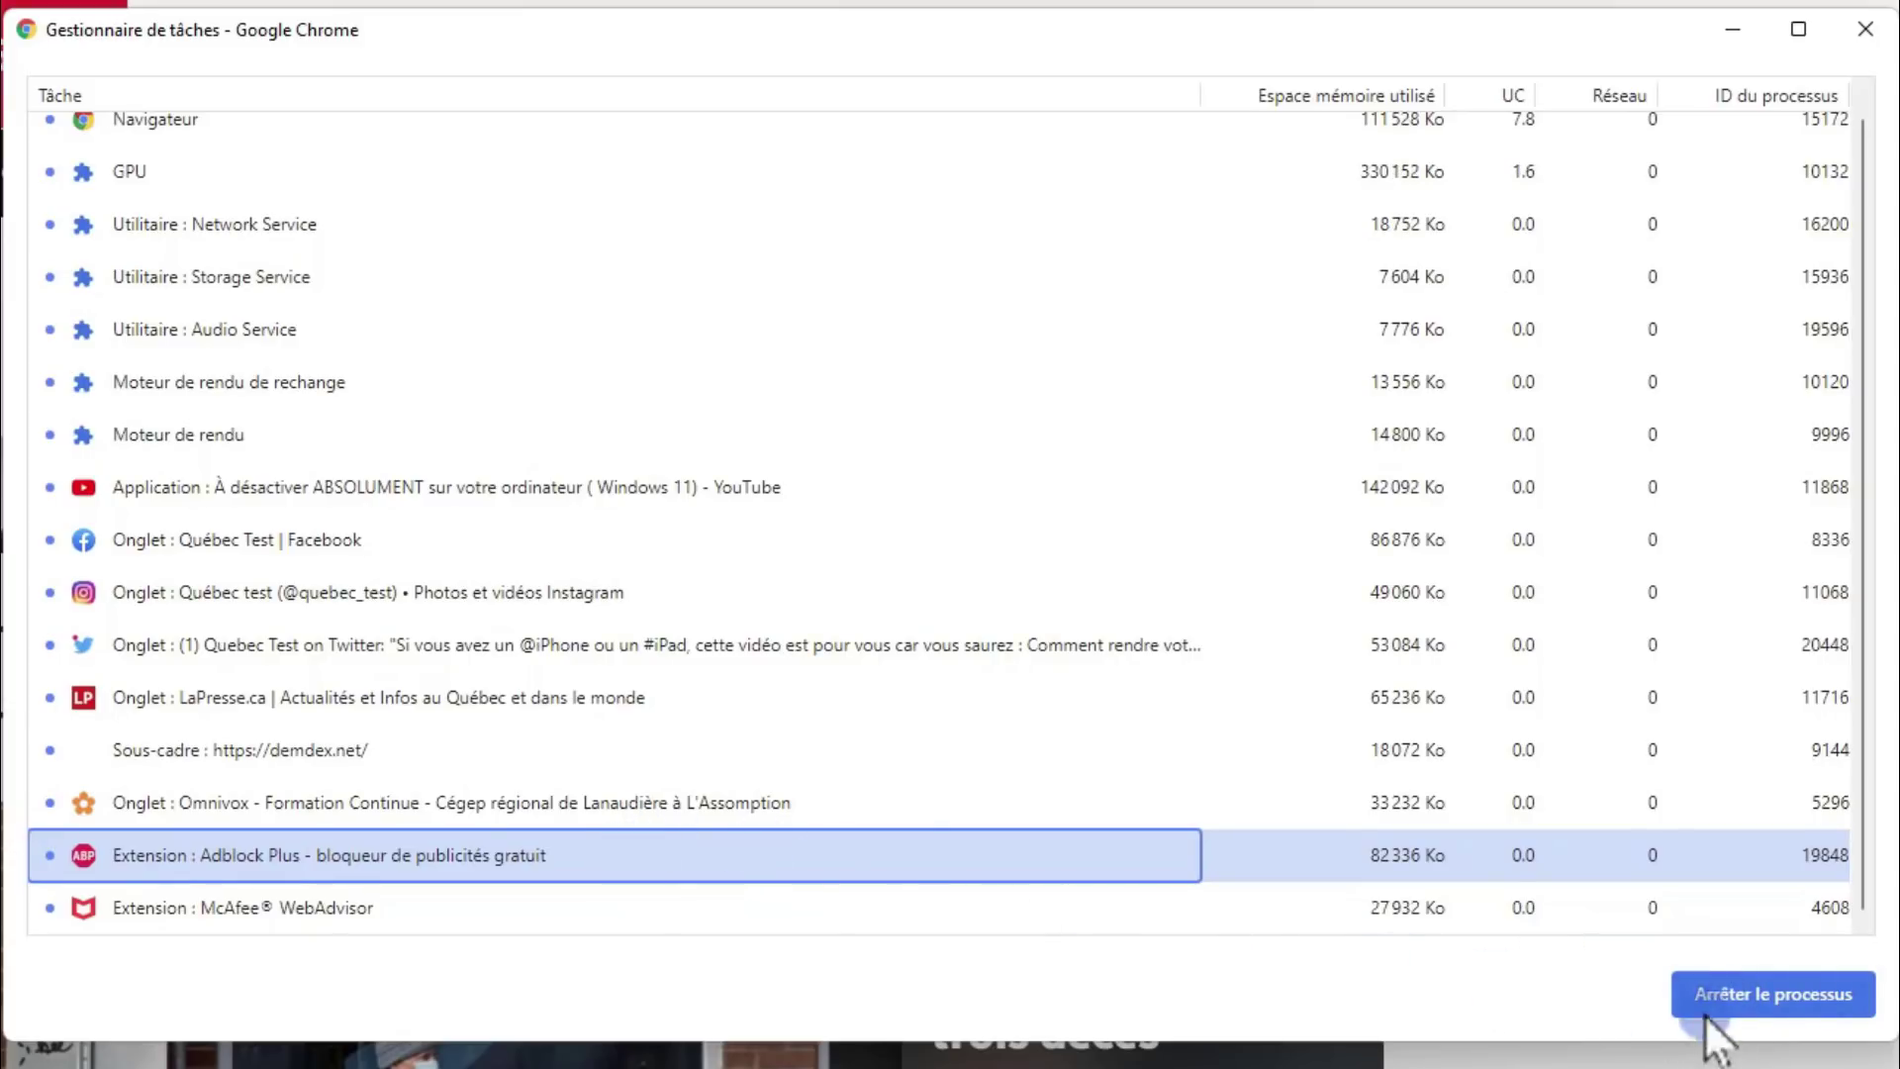
click(1788, 1002)
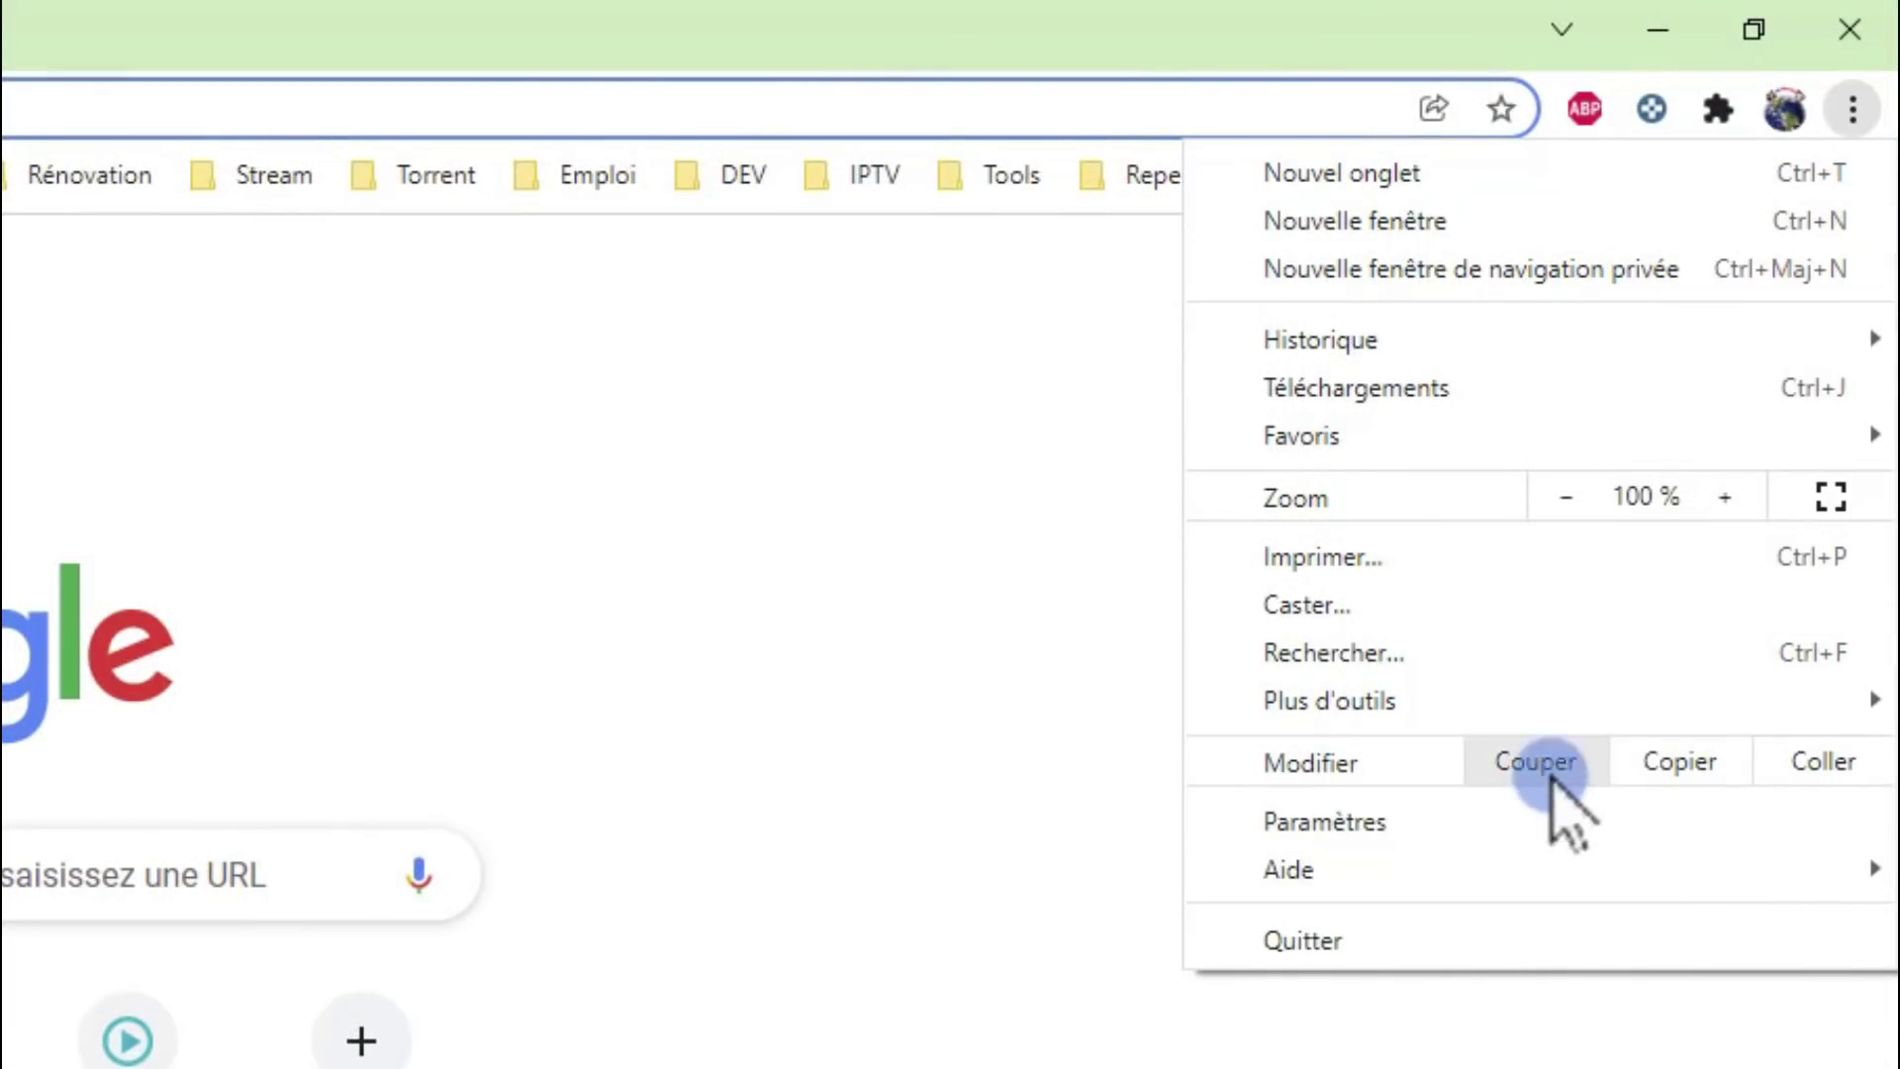
Step: Run Chrome's safety check from the Confidentialité et sécurité settings
click(1403, 831)
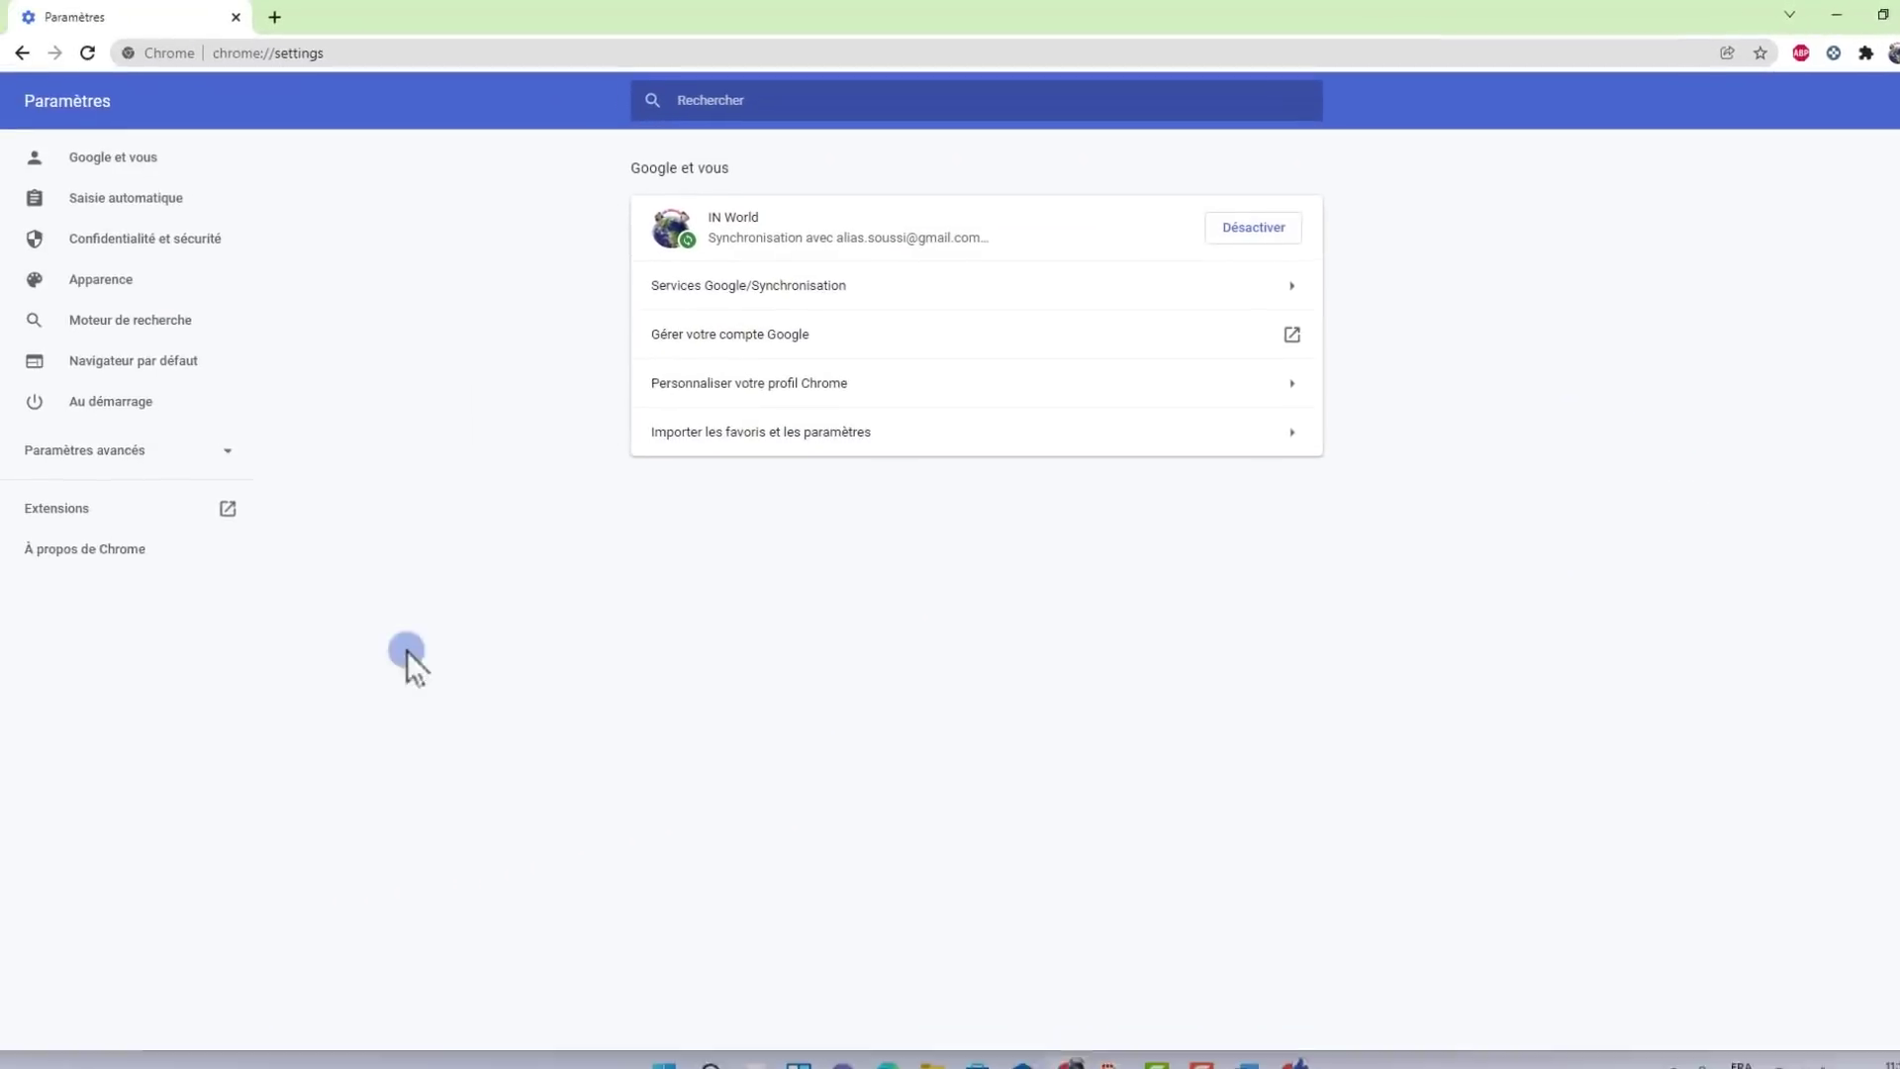
click(180, 270)
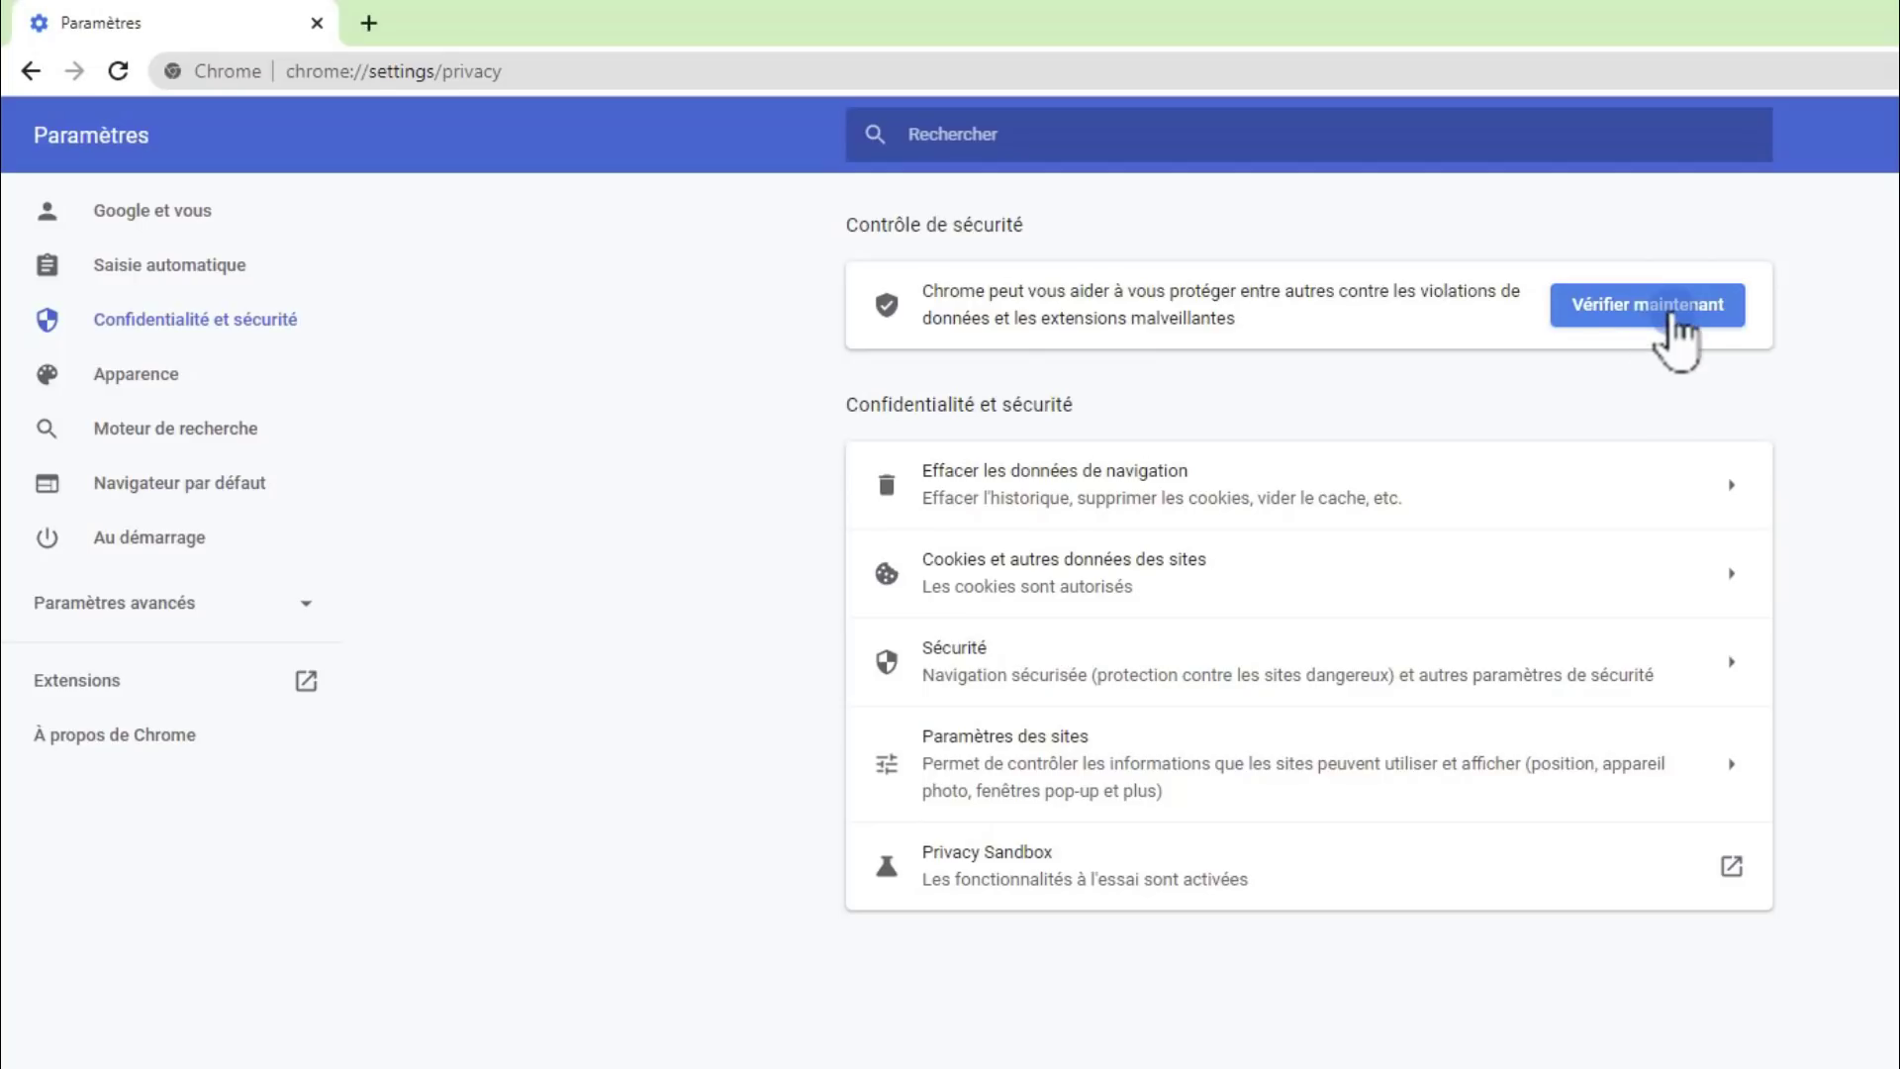
click(1671, 314)
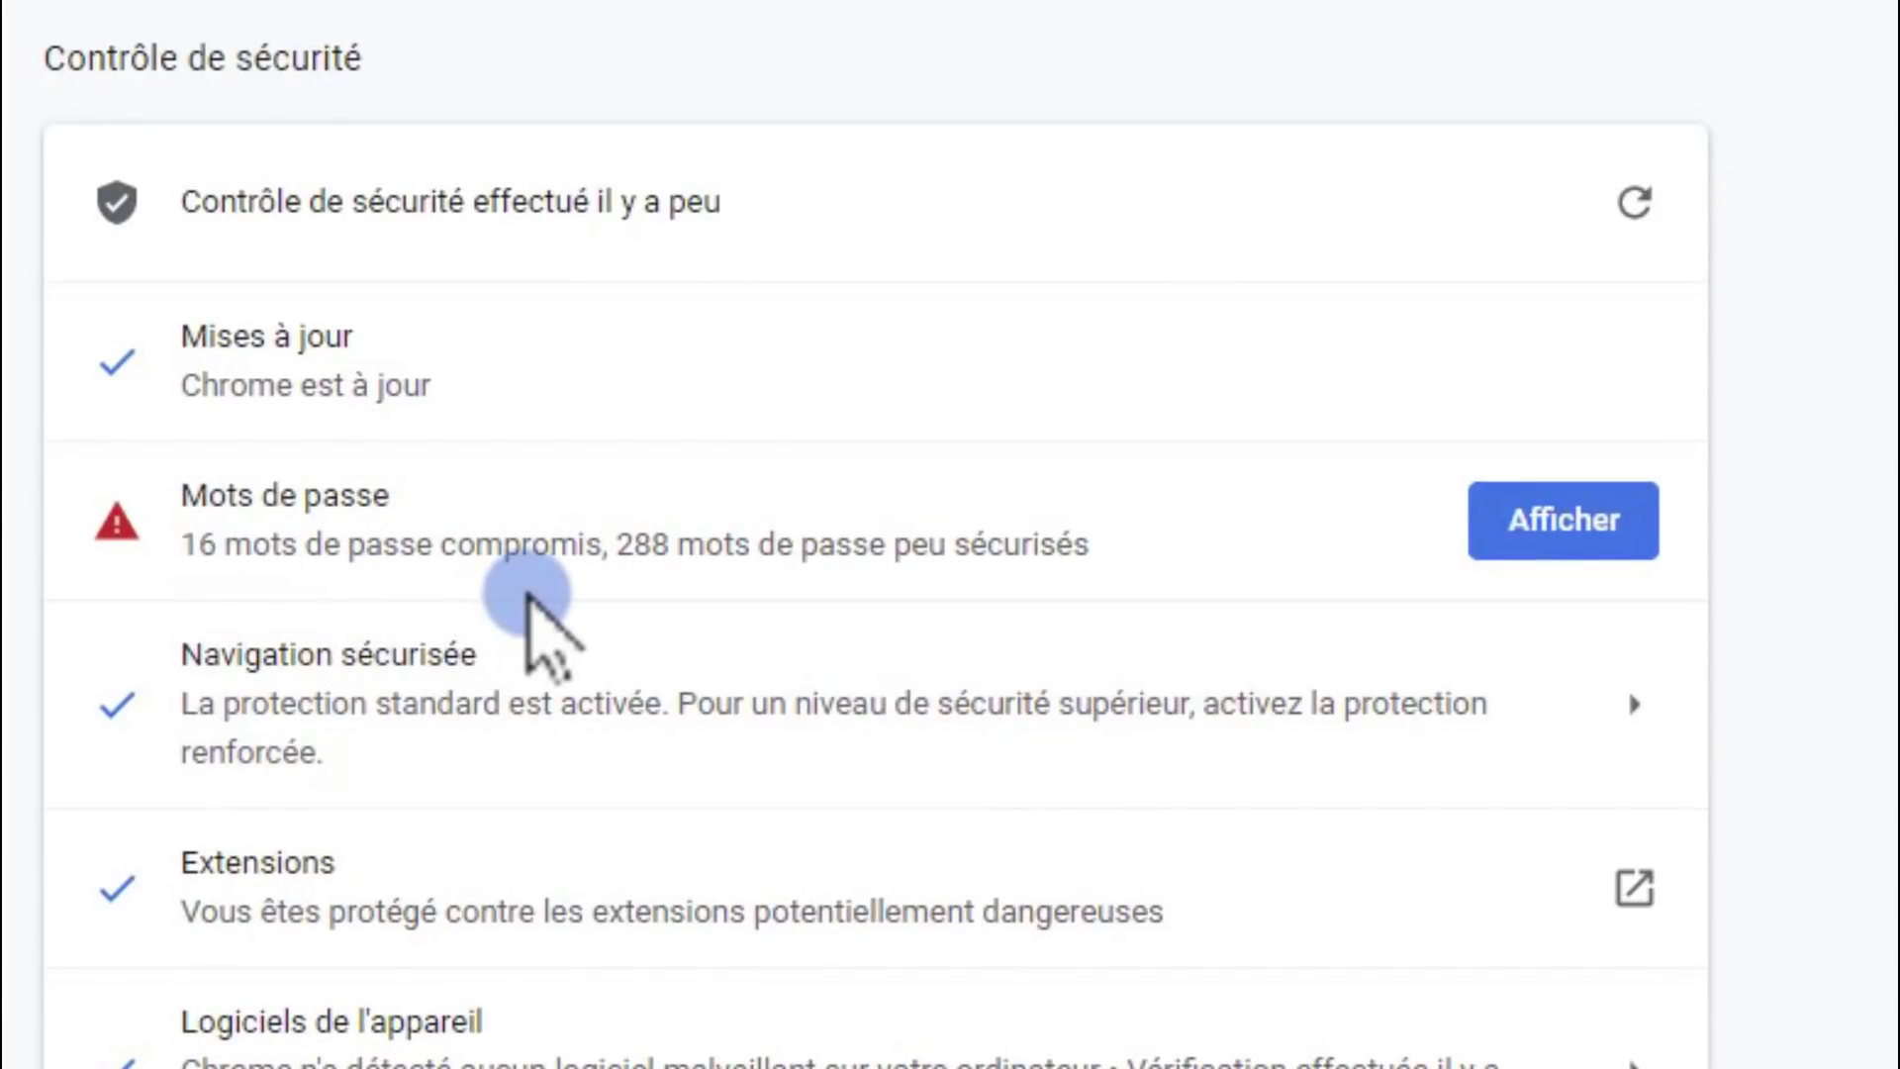
Step: Review the passwords flagged by the safety check and the protection options in Chrome's Sécurité settings
click(1613, 522)
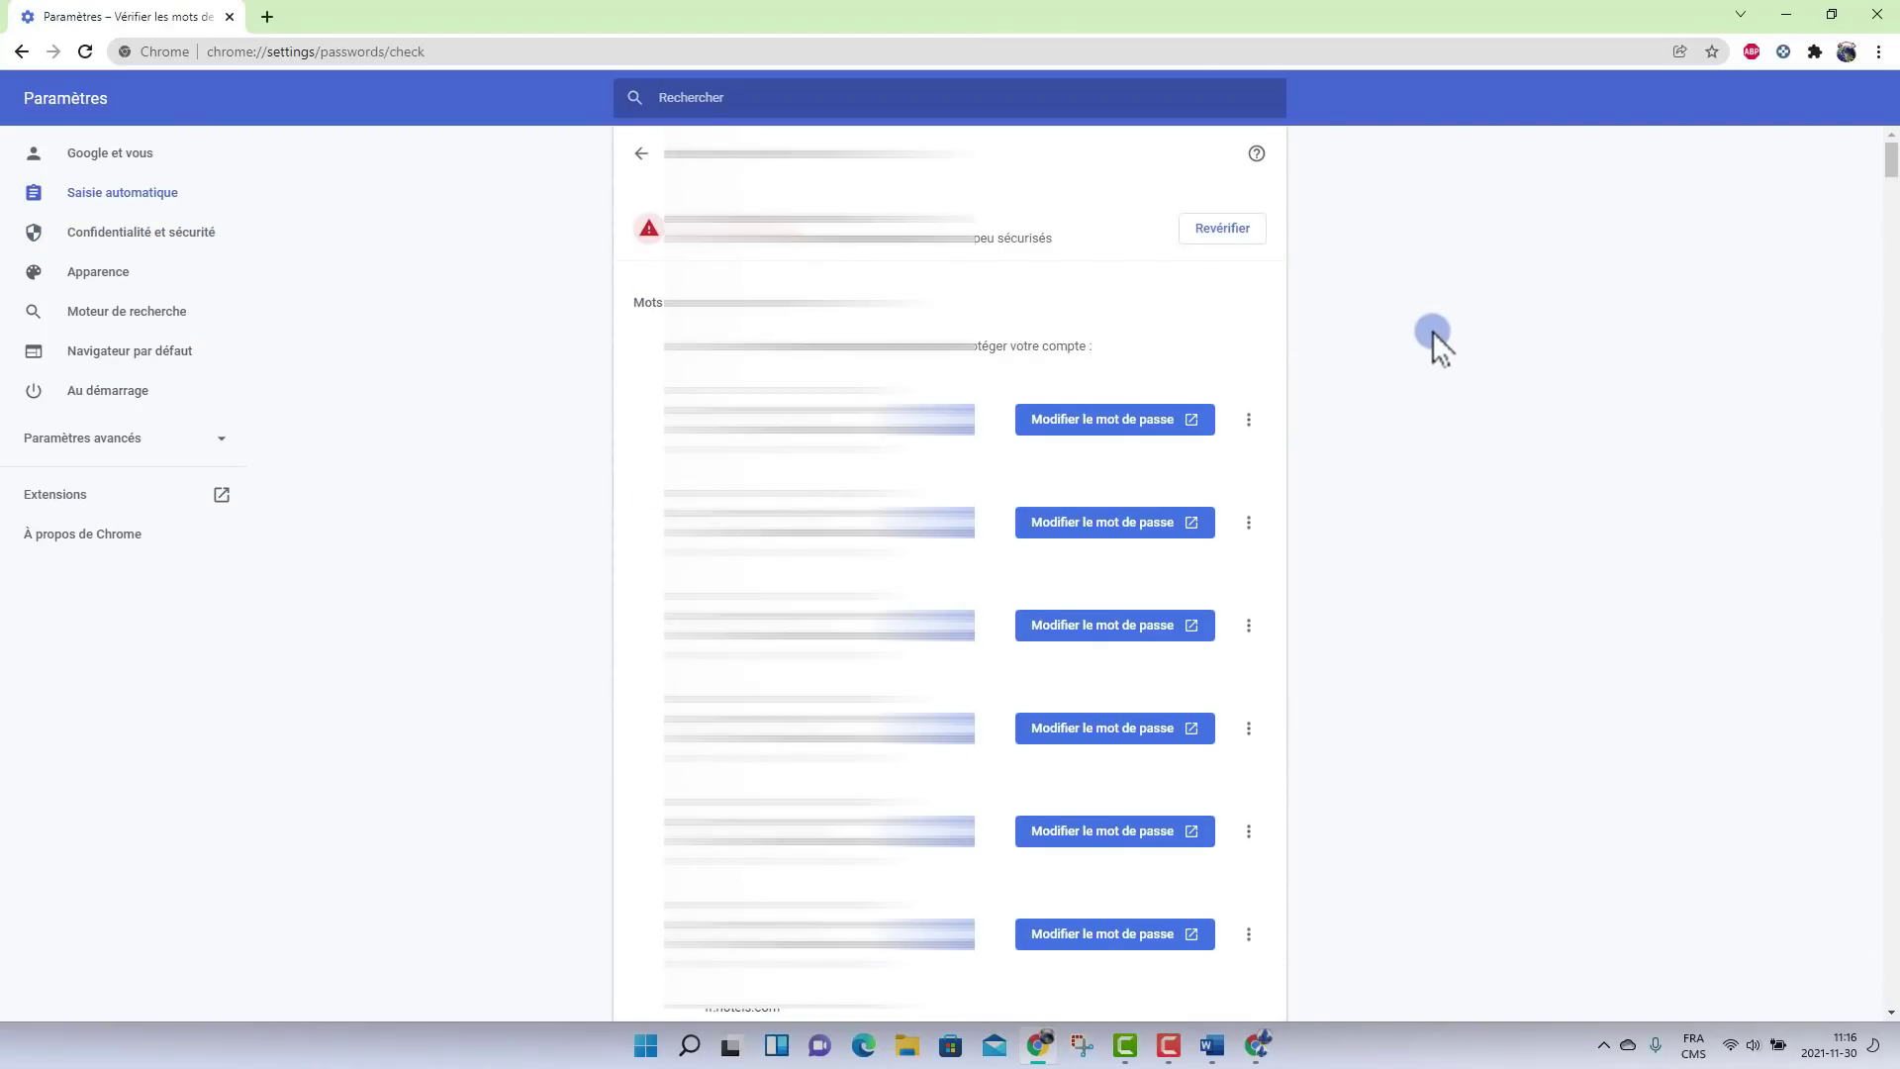
scroll(1440, 347, down, 5)
scroll(1432, 332, down, 6)
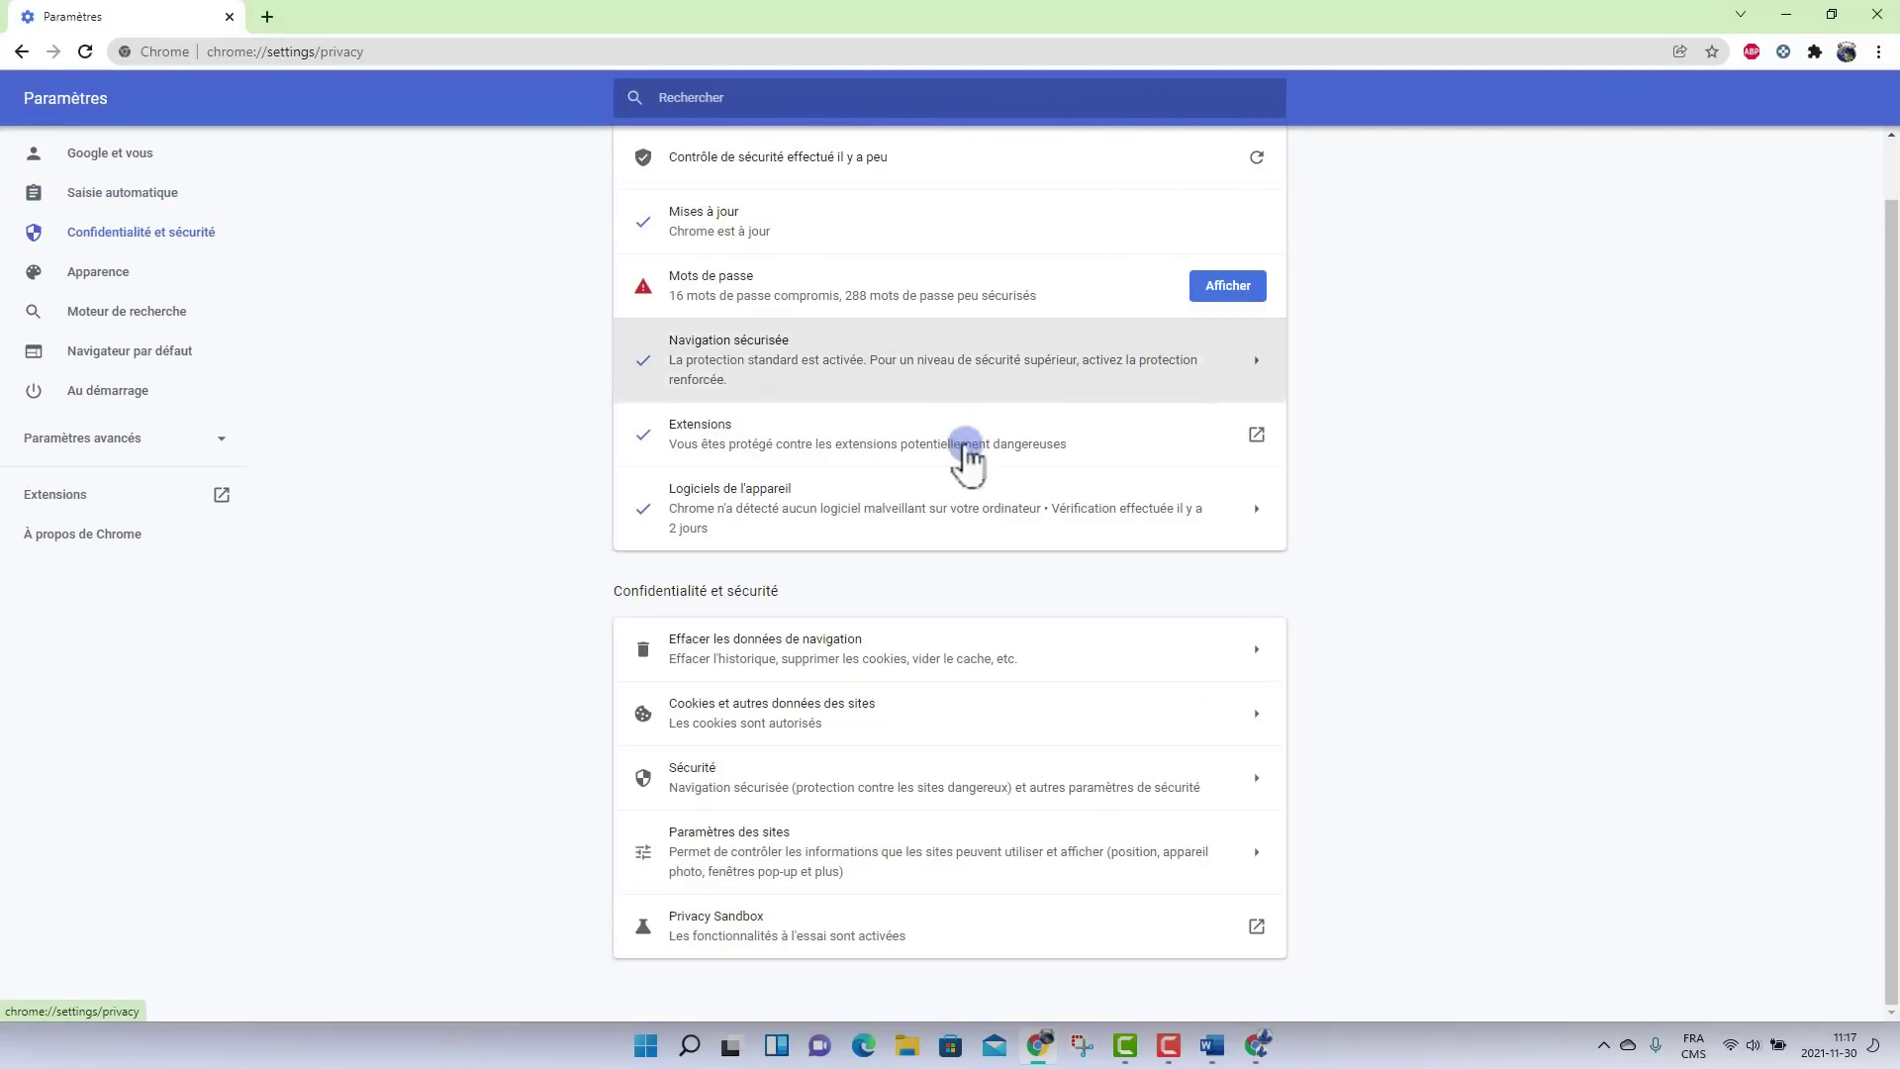
click(1232, 797)
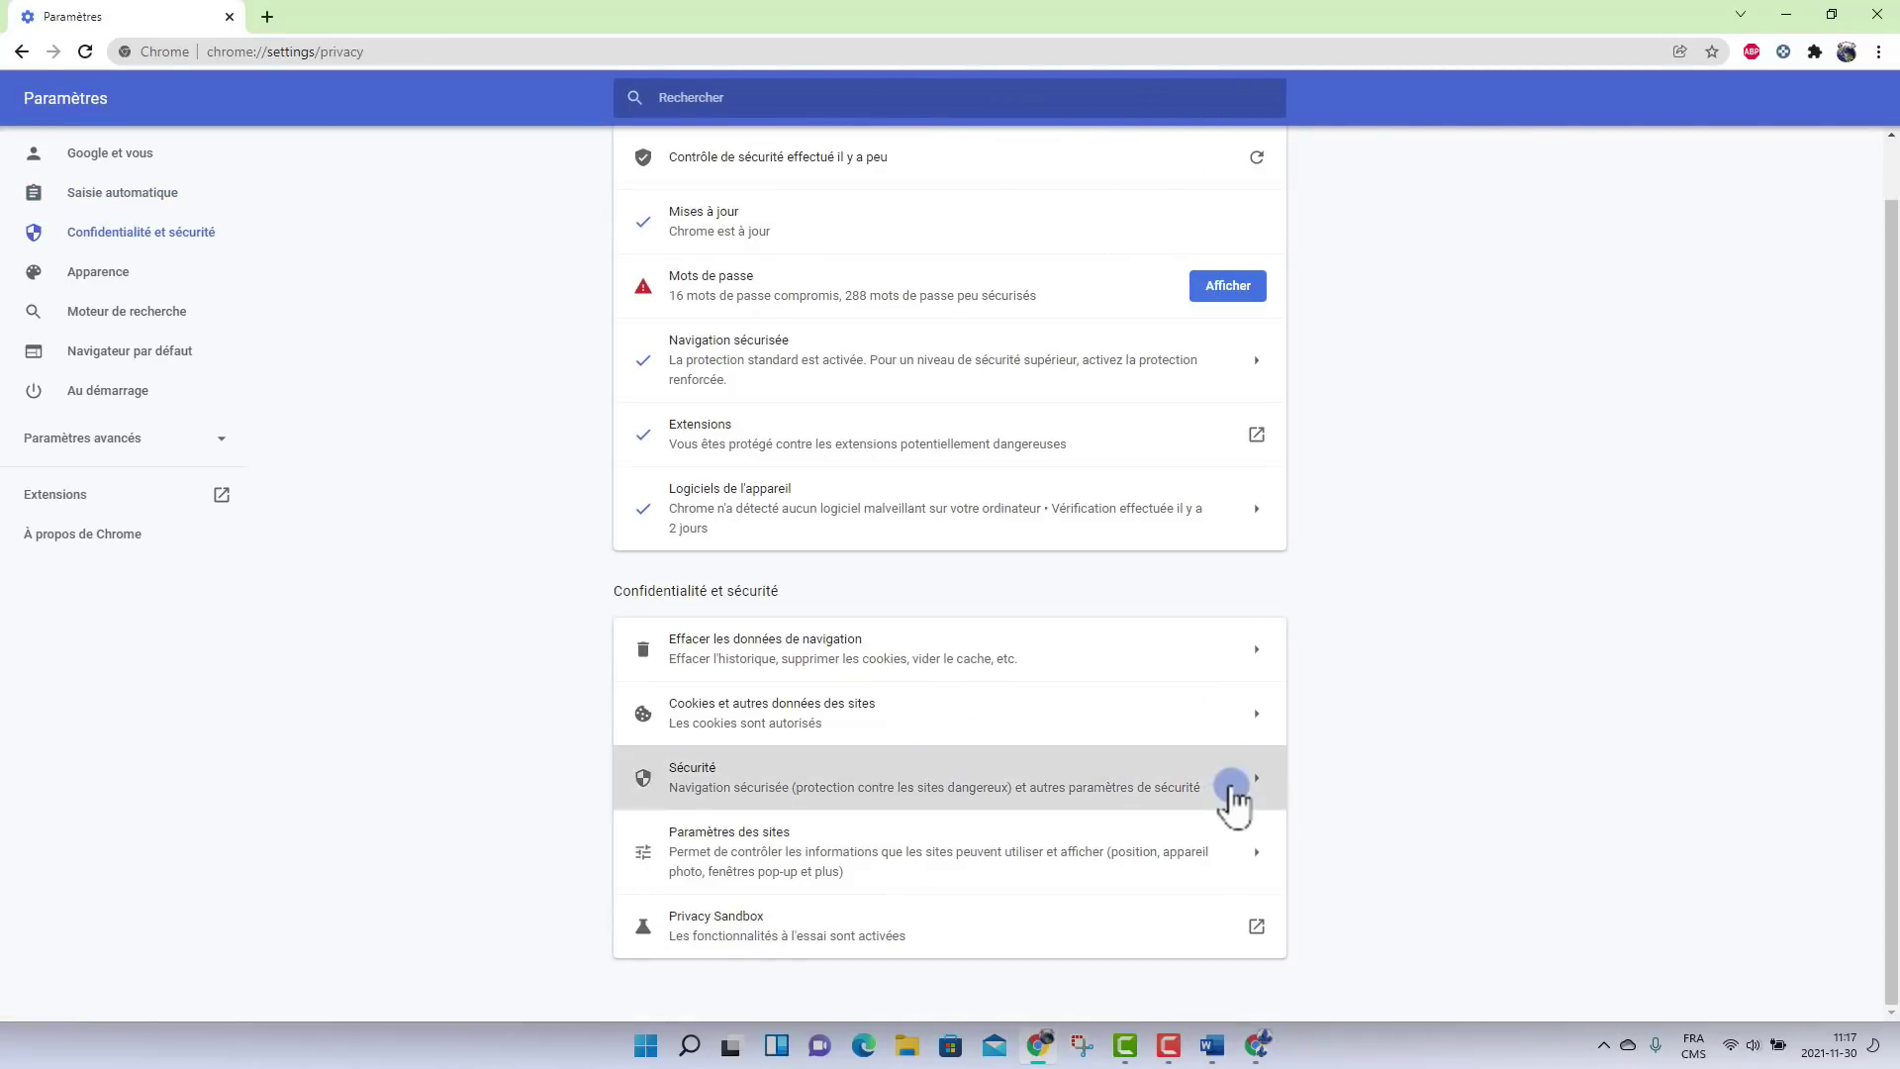
scroll(1407, 436, down, 4)
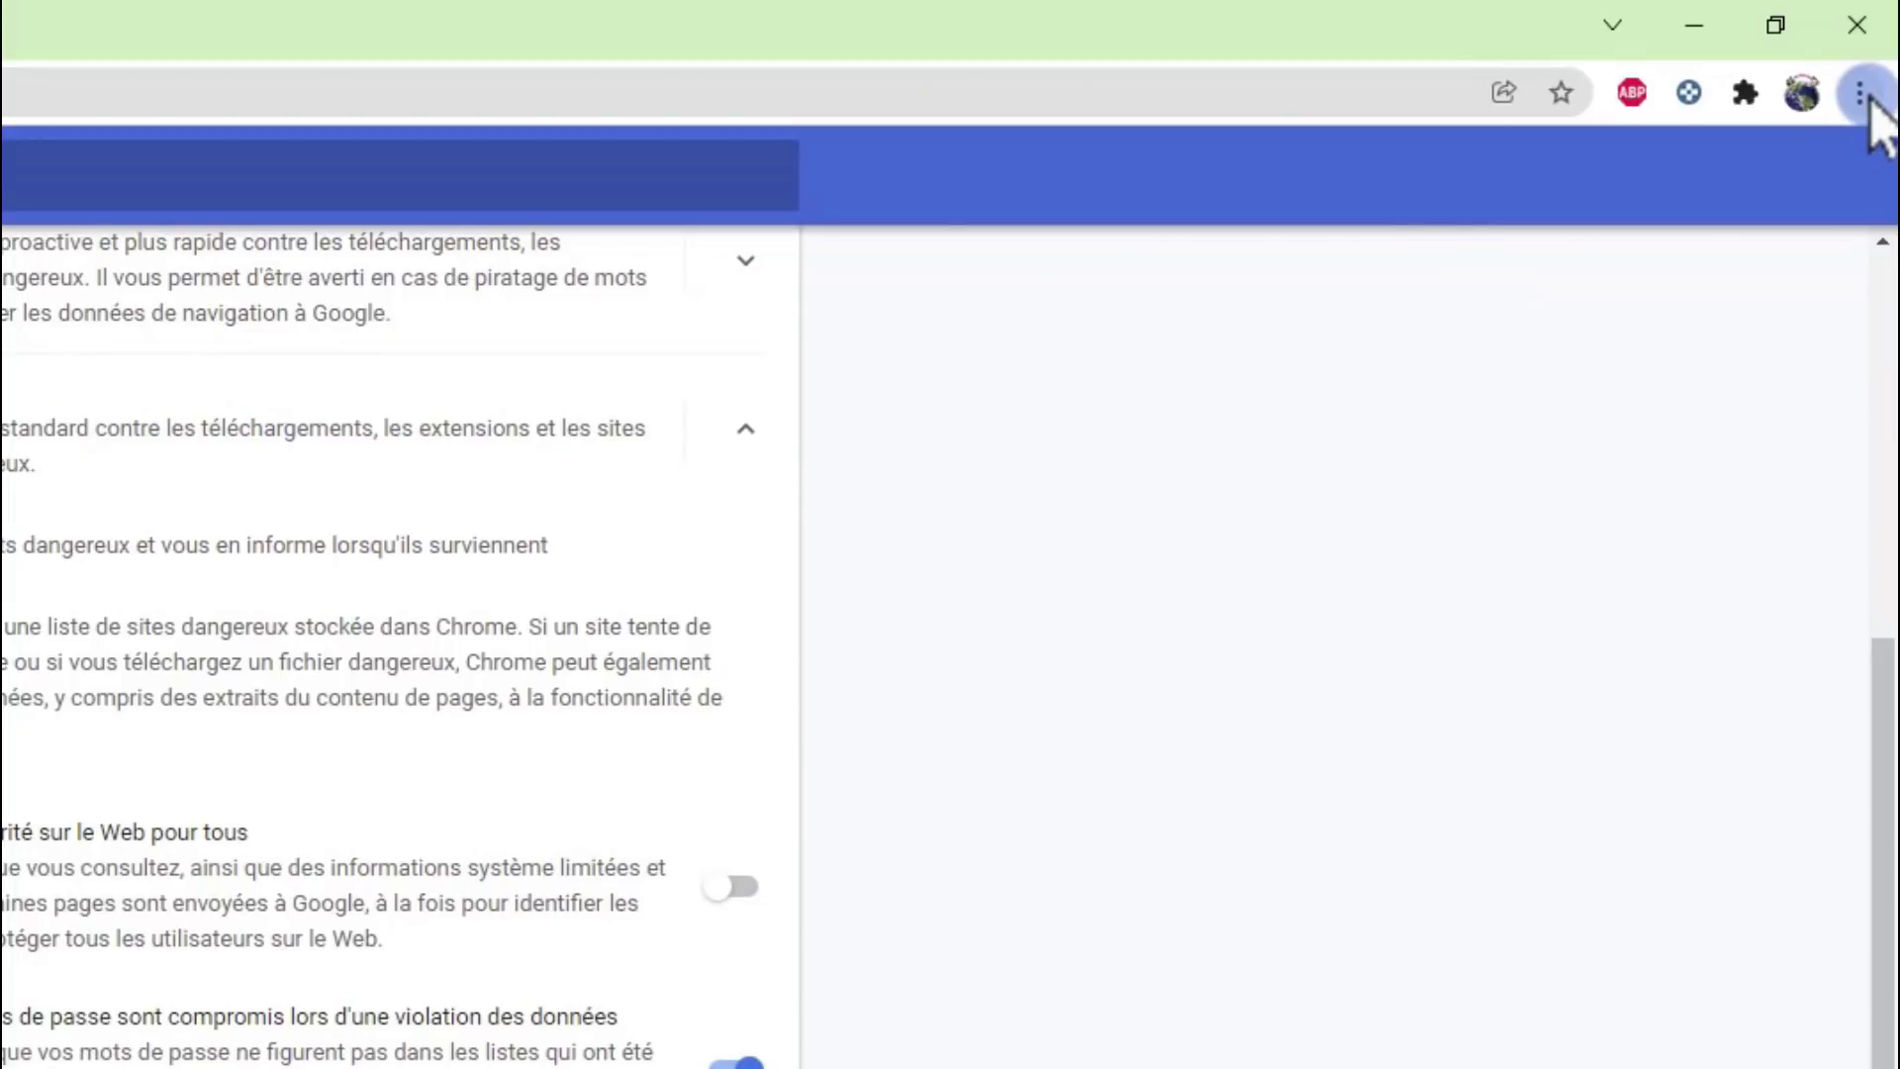
Step: Open a new private browsing window and highlight the list of information that Chrome does not save
click(1864, 96)
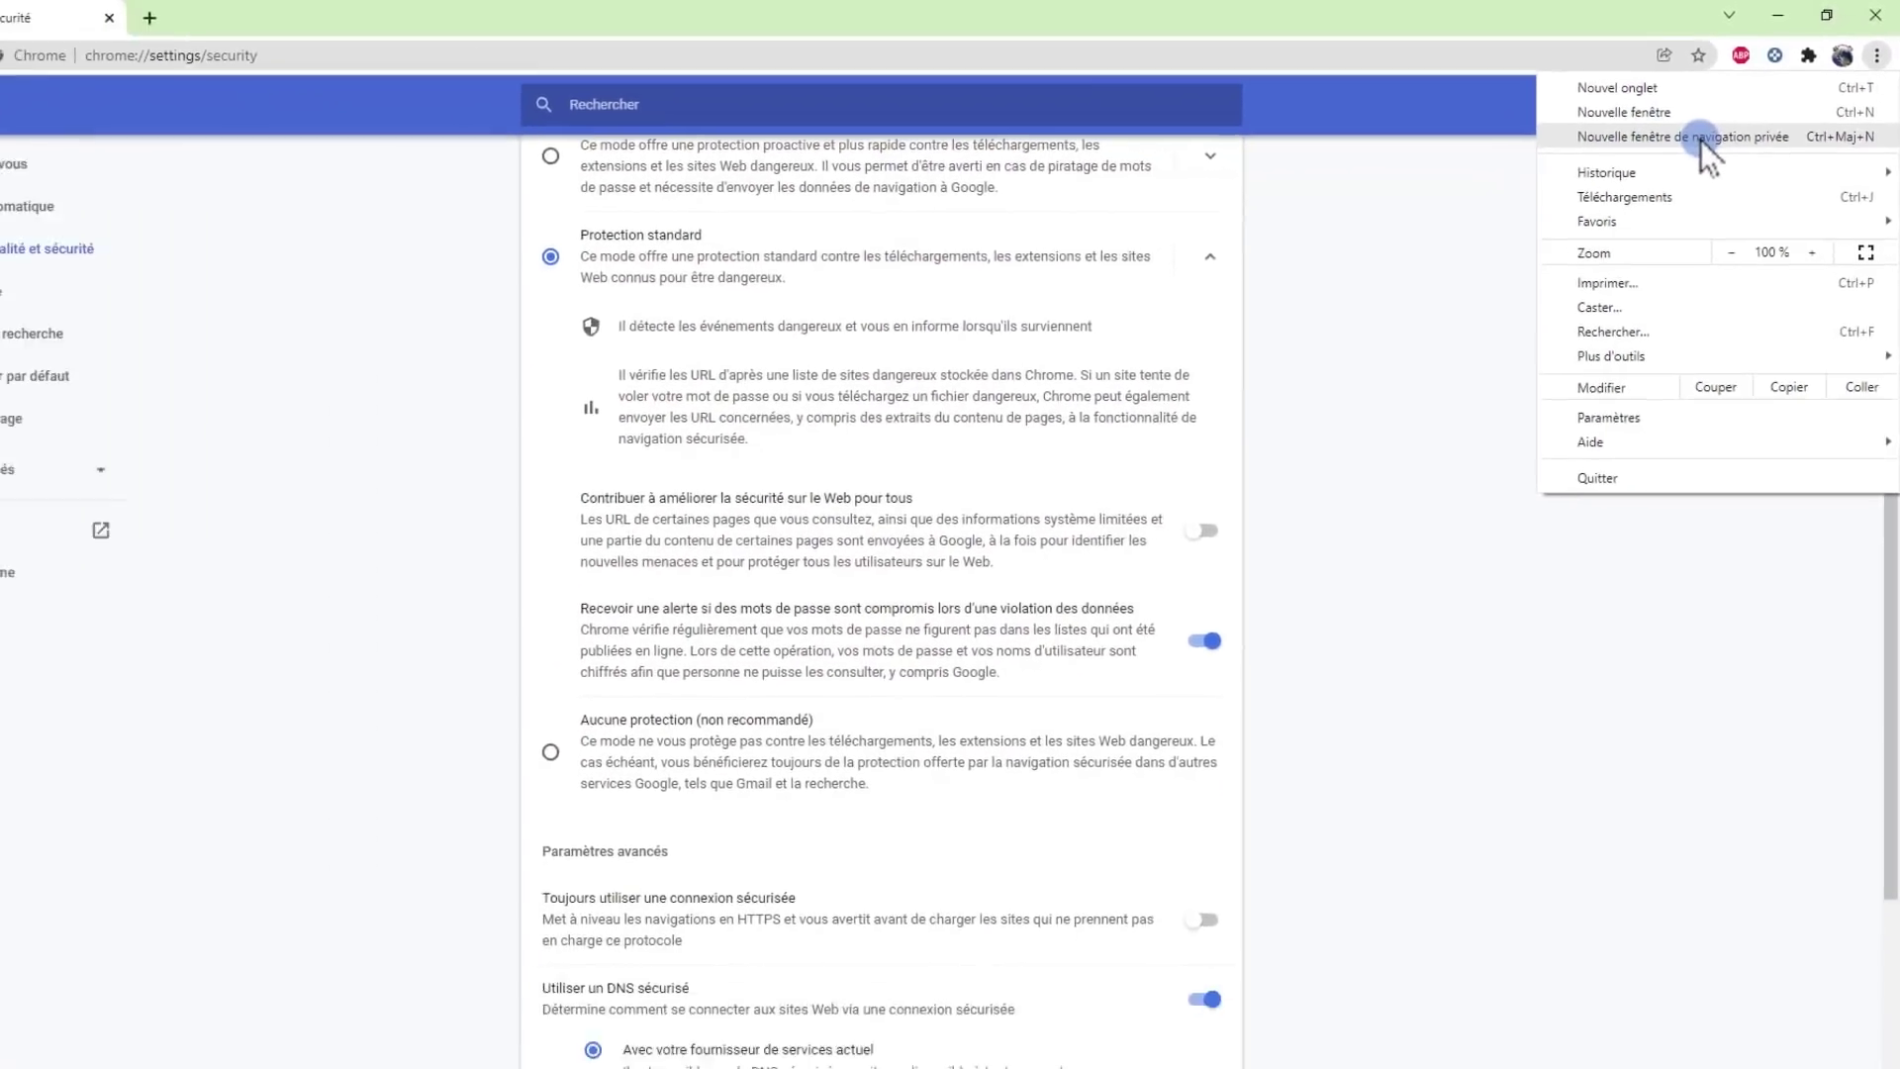
click(1700, 139)
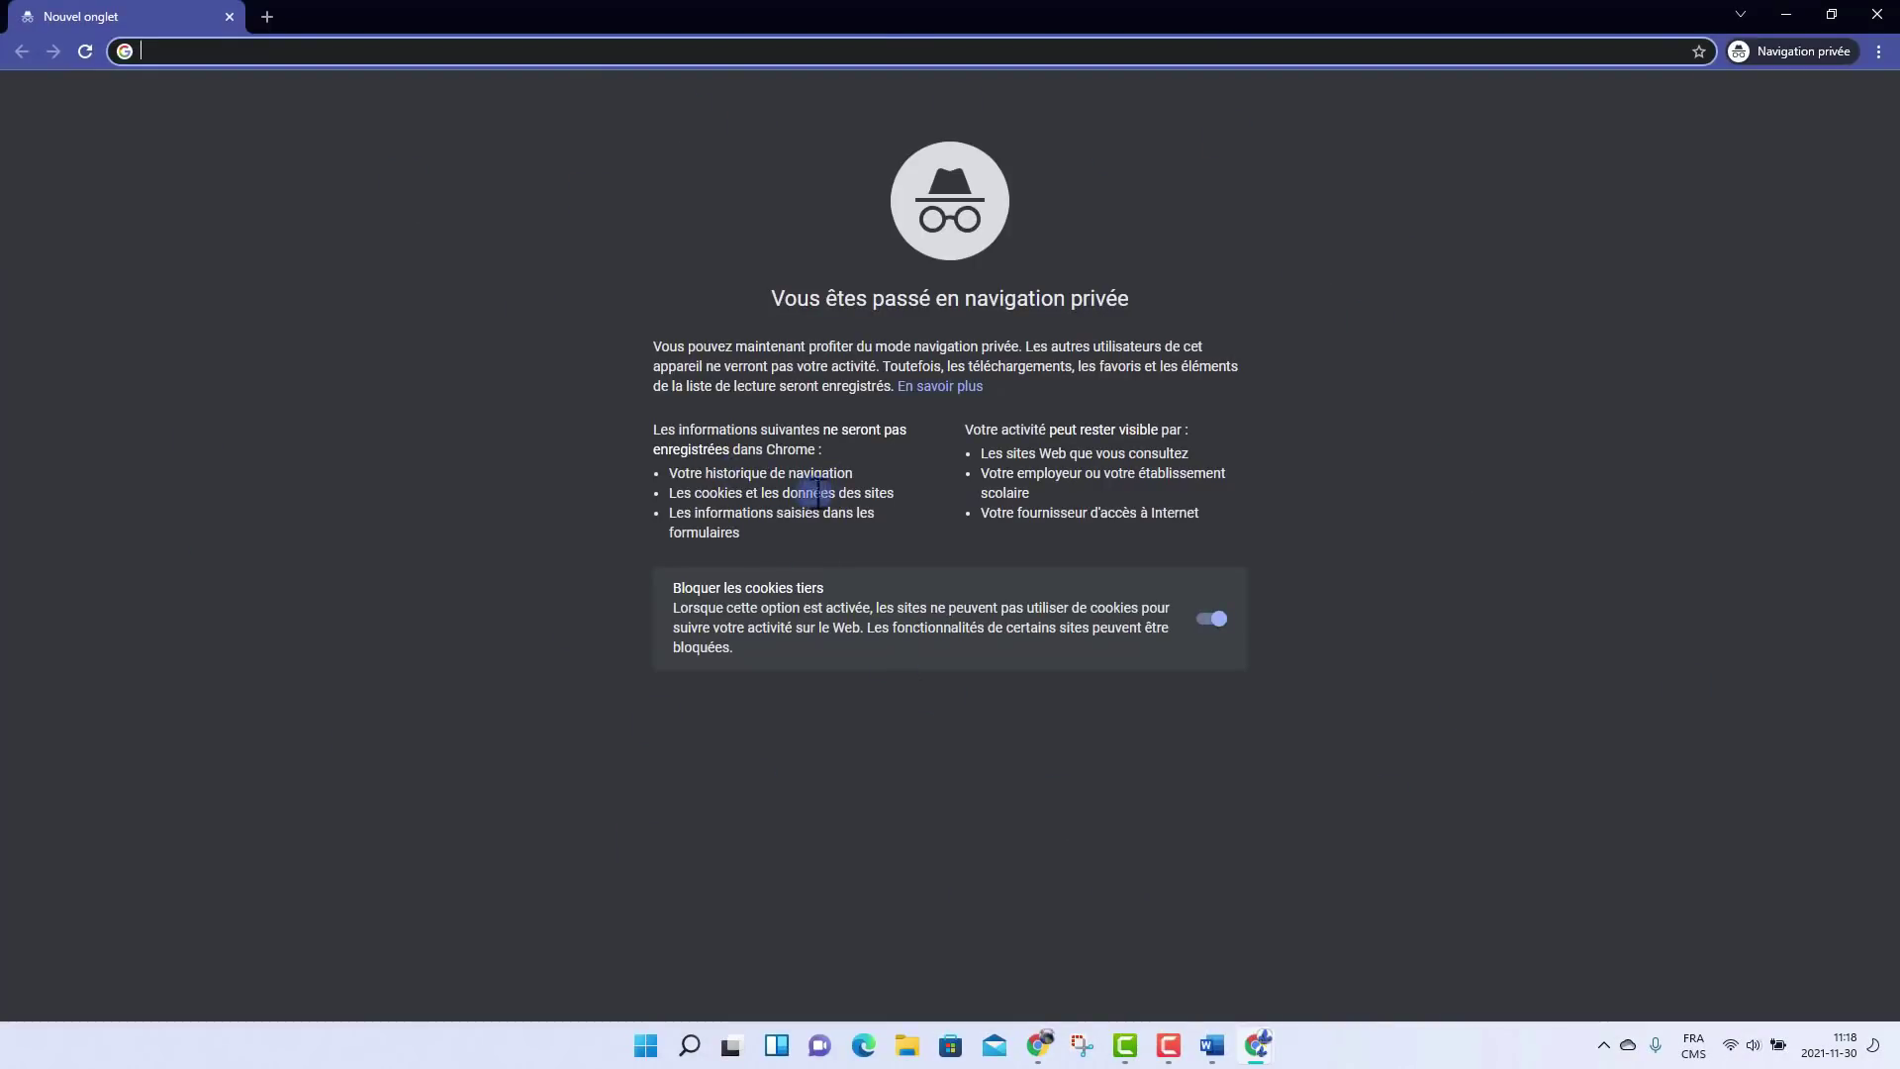
drag(742, 534, 655, 475)
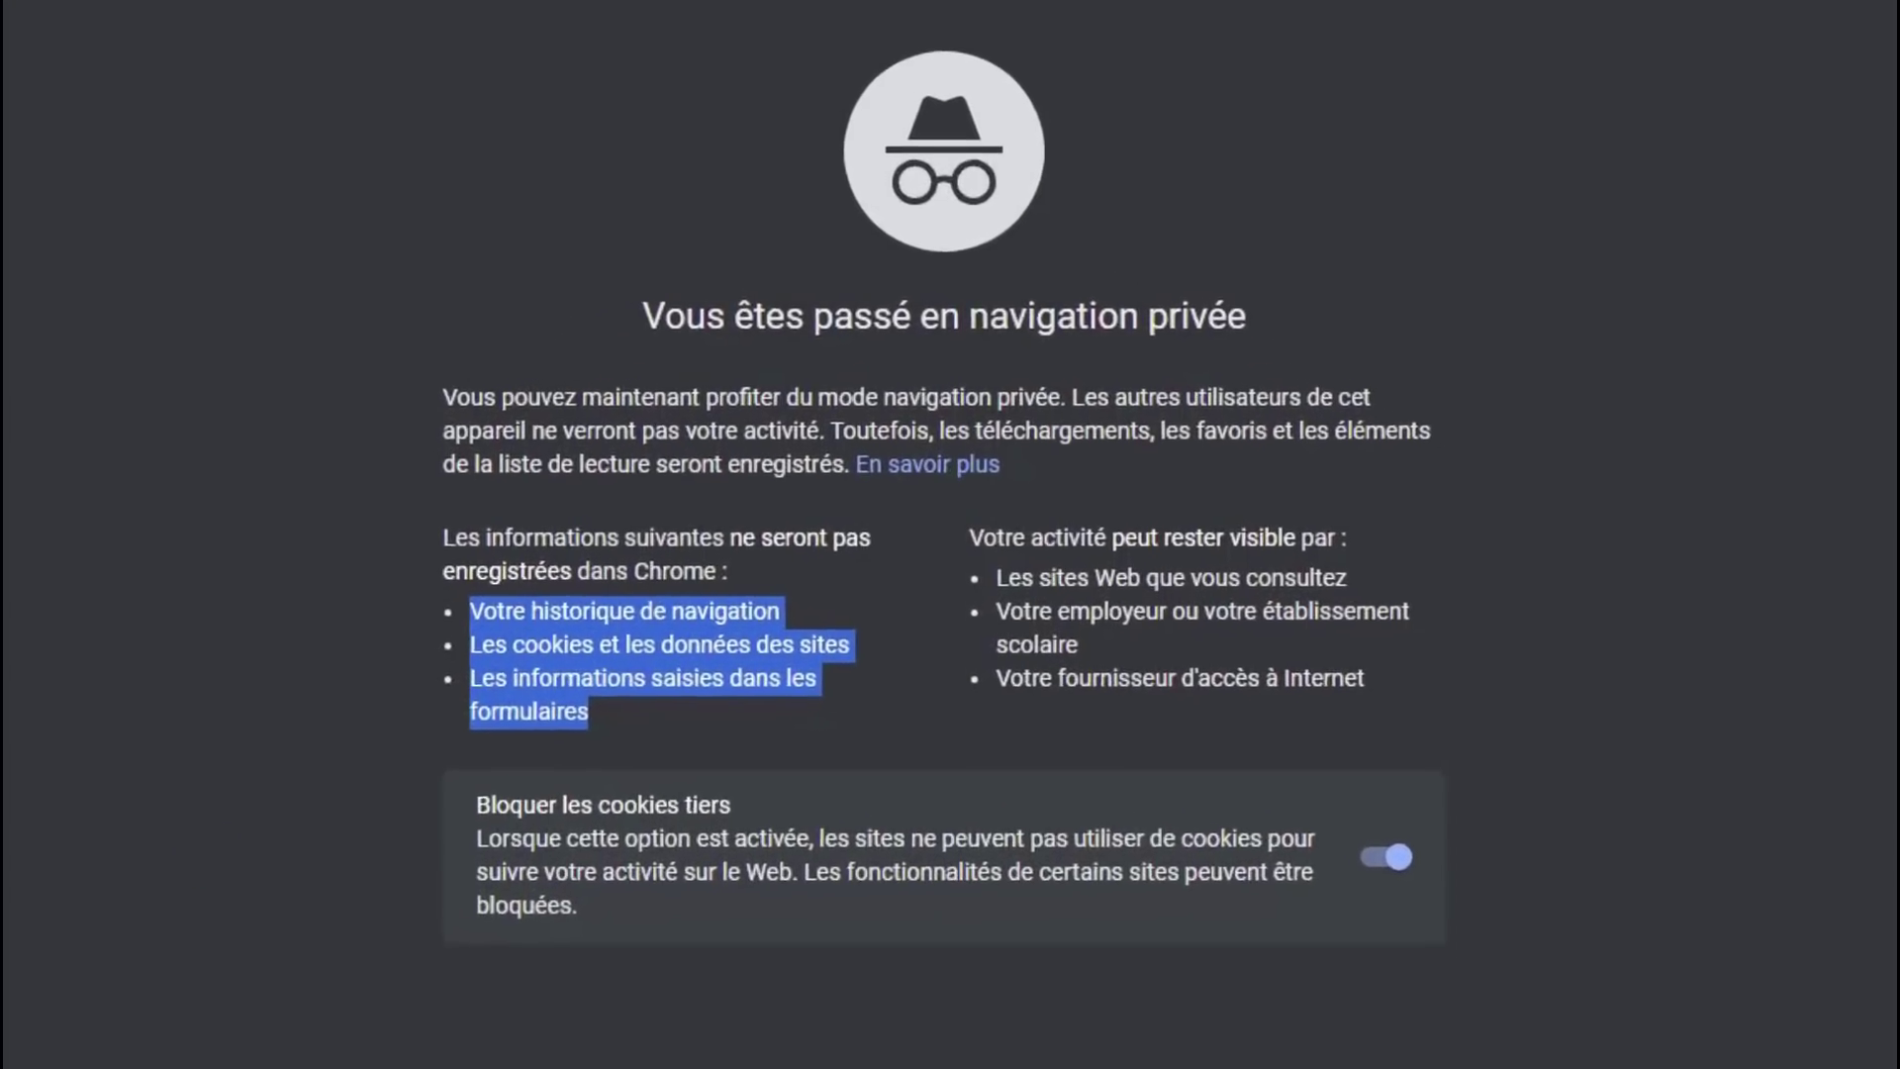